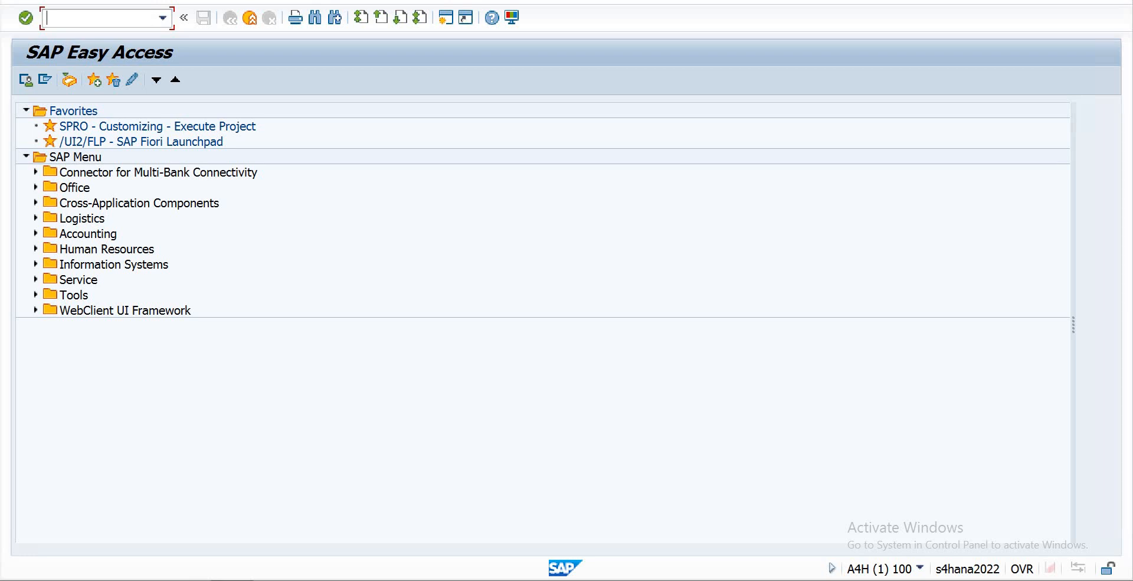
# Step: Open the cost element display with transaction KA03
pyautogui.write('k')
pyautogui.write('a')
pyautogui.write('03')
pyautogui.press('Return')
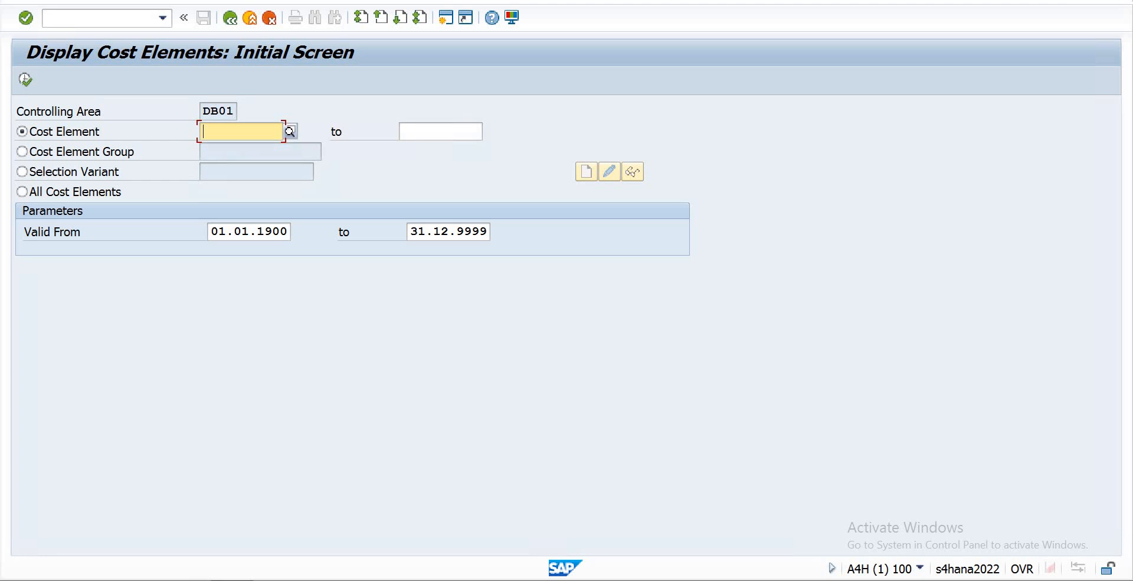
# Step: Set the controlling area to HB01 for the cost element display
pyautogui.press('super+Down')
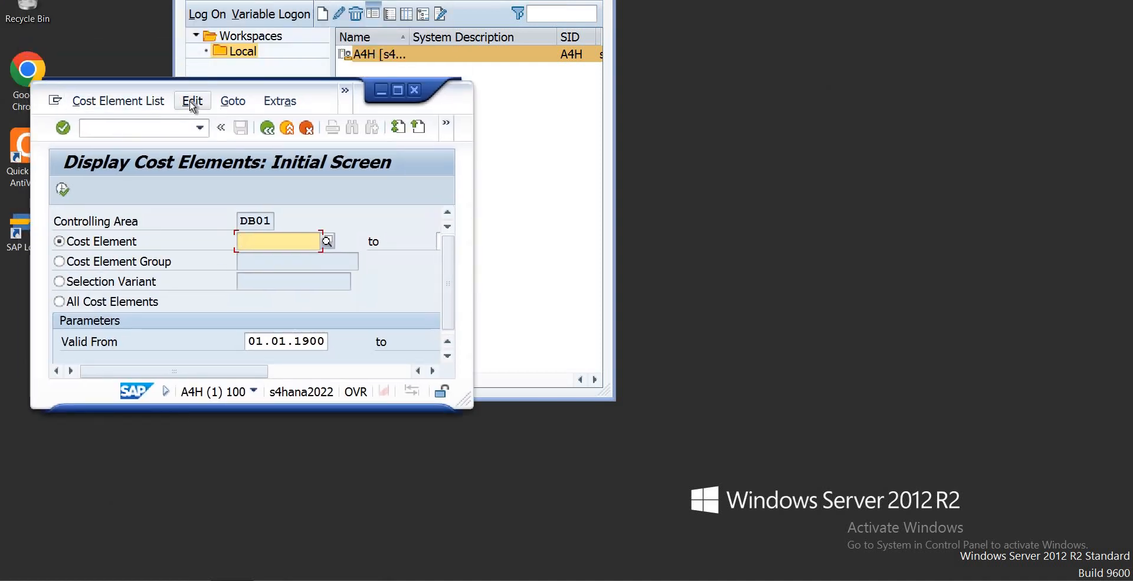
pyautogui.click(192, 103)
pyautogui.click(273, 103)
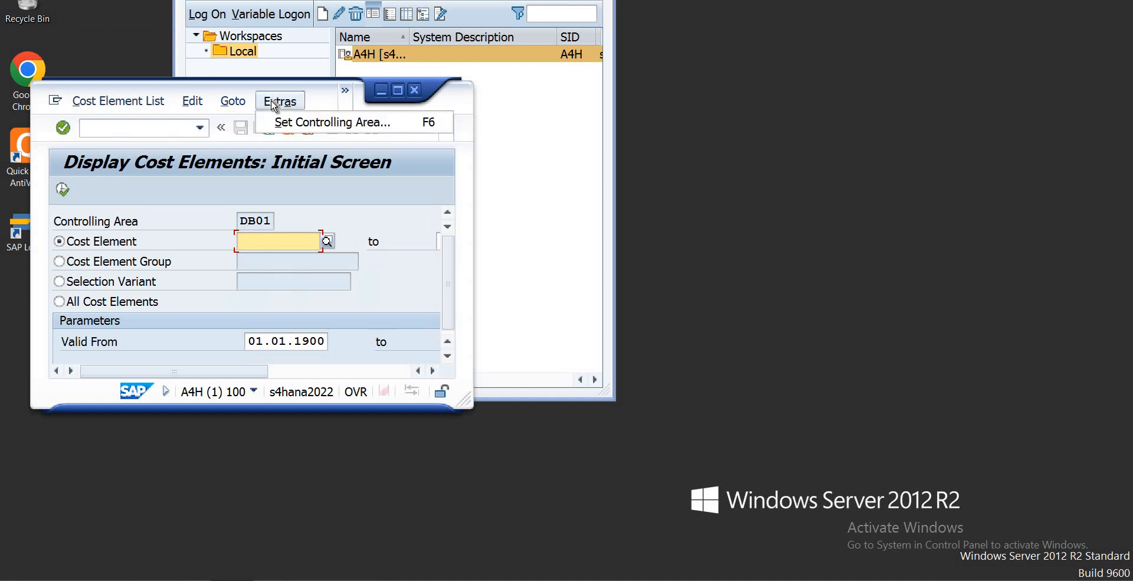
pyautogui.click(291, 123)
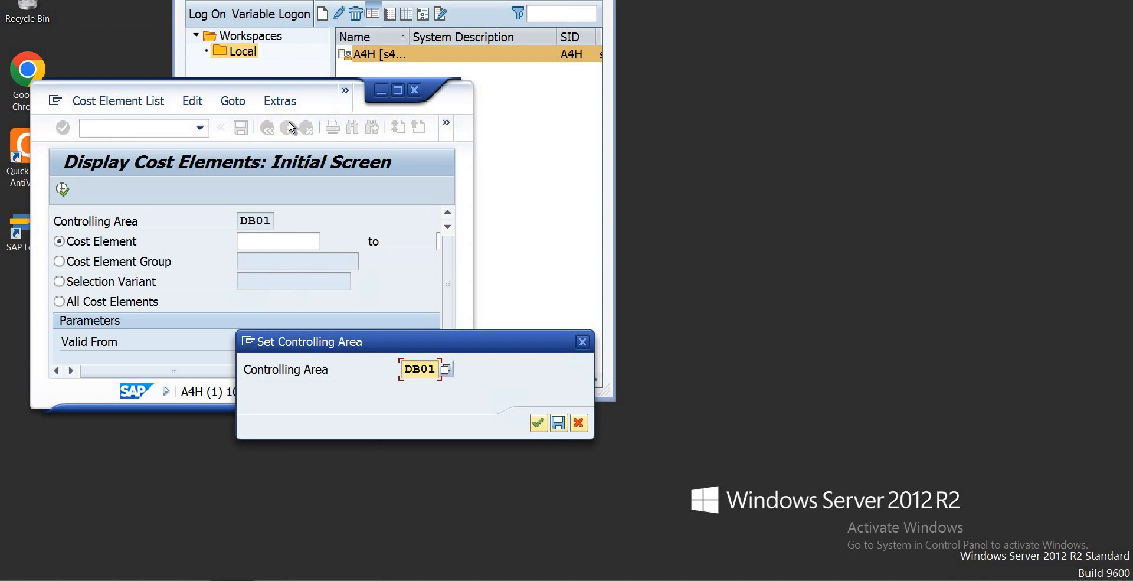
pyautogui.write('hb01')
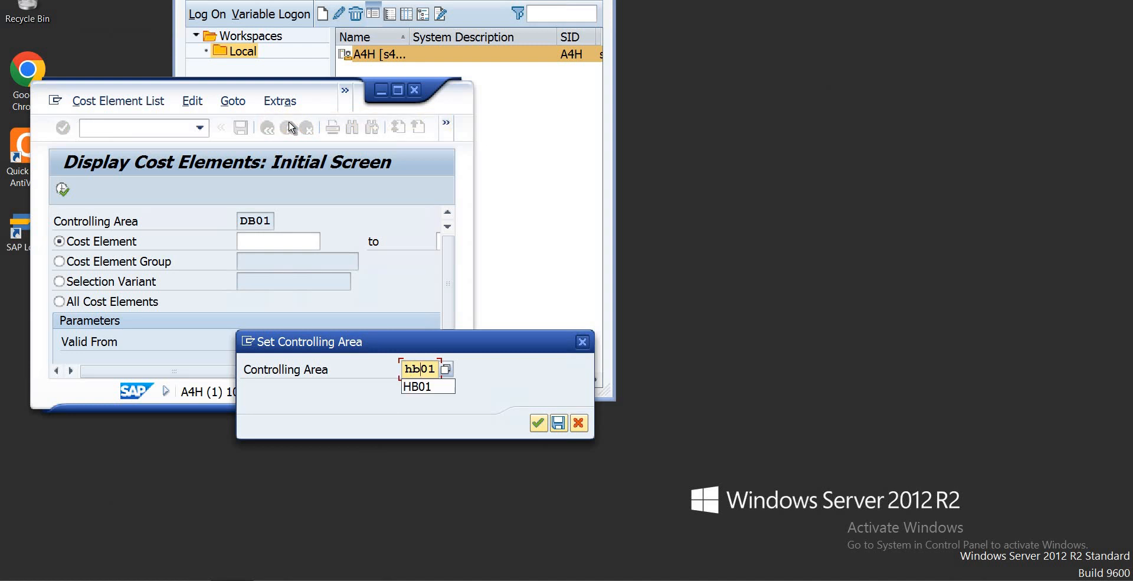
pyautogui.press('Return')
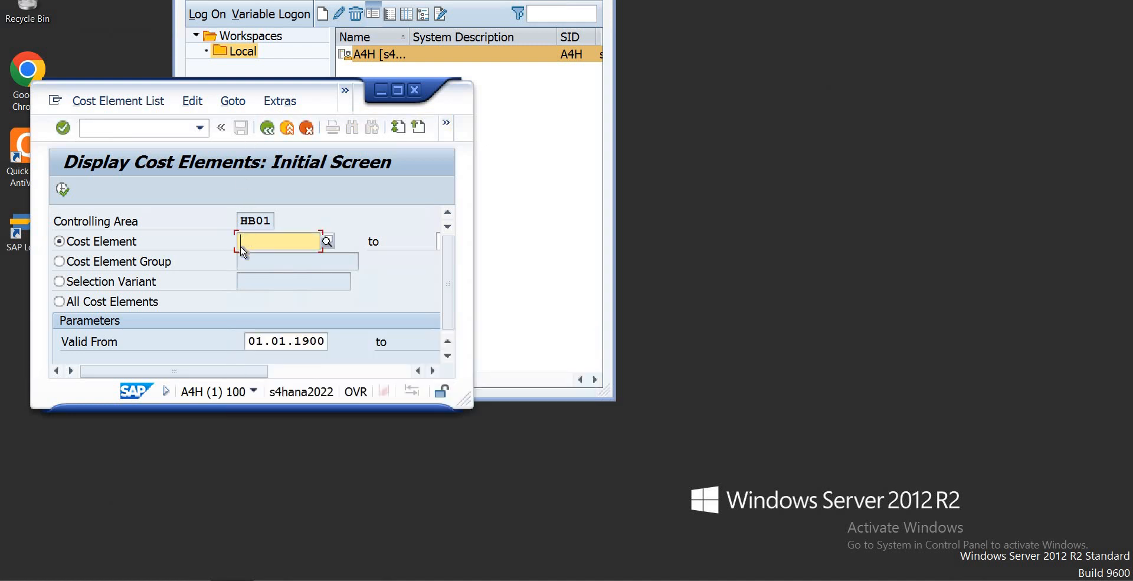
pyautogui.click(398, 92)
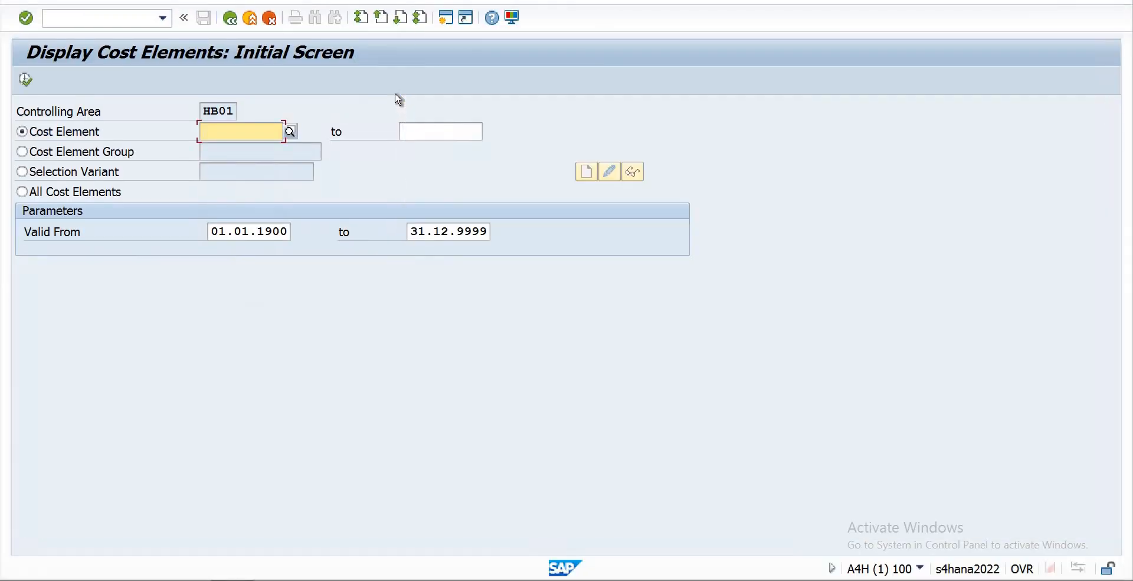
# Step: List all cost elements of the controlling area and highlight elements 400 to 605 for review
pyautogui.click(22, 192)
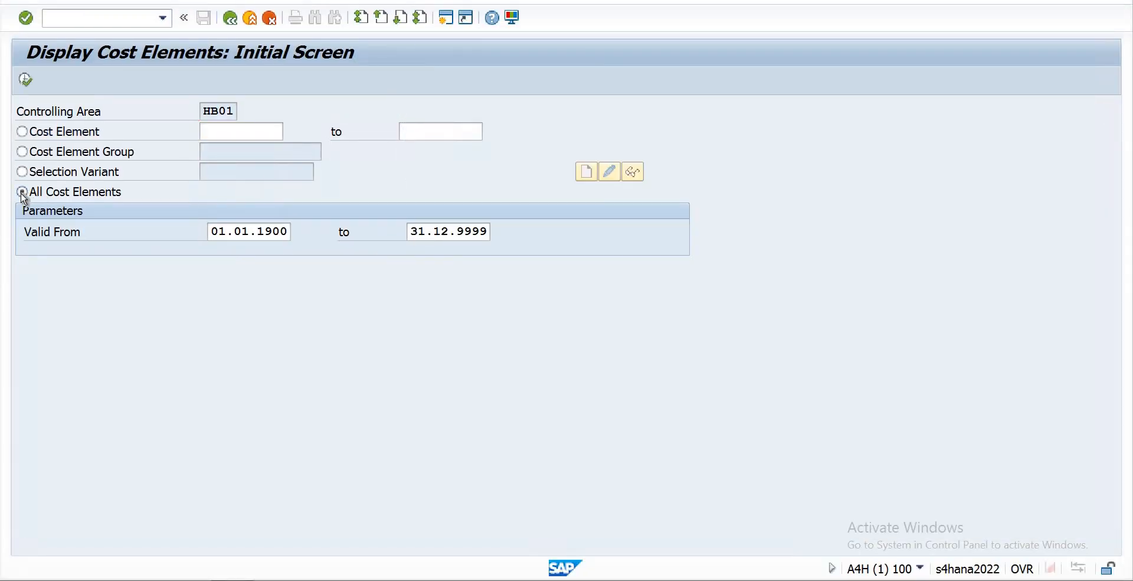
pyautogui.click(29, 82)
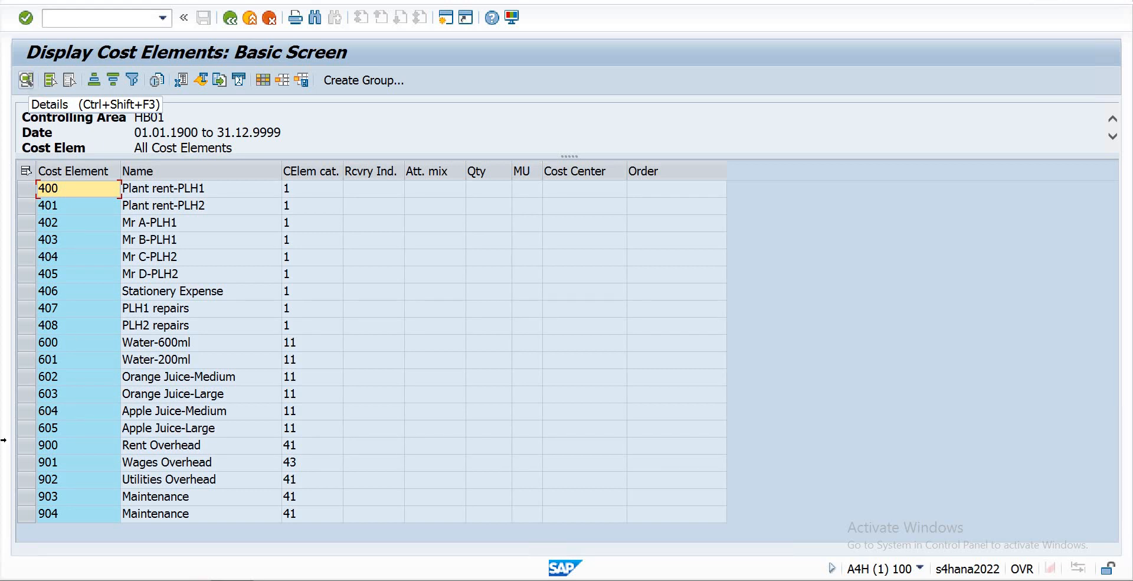
pyautogui.click(24, 446)
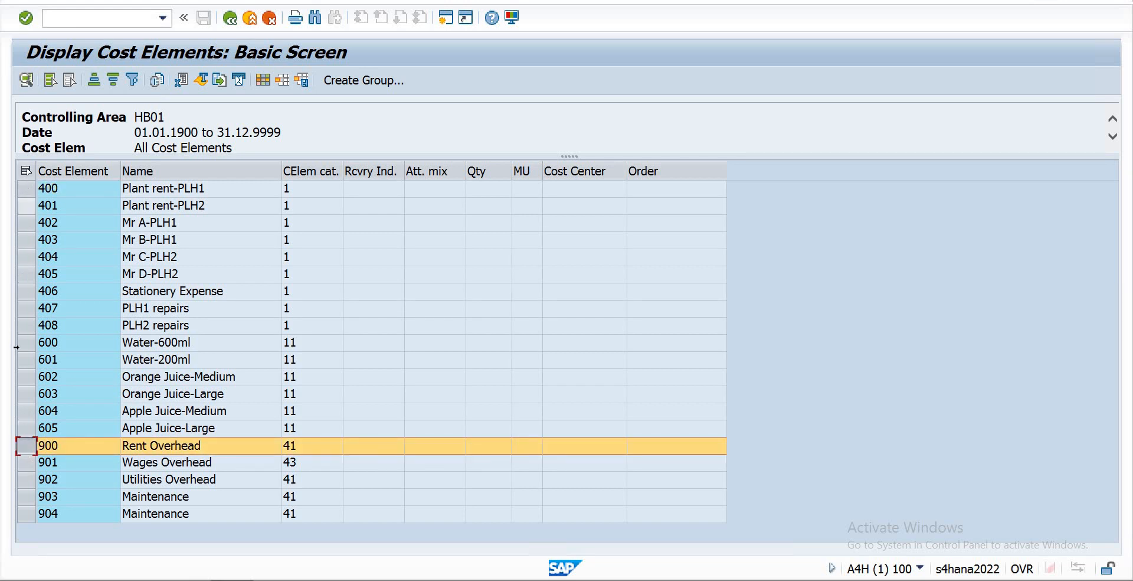
pyautogui.moveTo(26, 189); pyautogui.dragTo(26, 376)
pyautogui.moveTo(14, 442); pyautogui.dragTo(27, 422)
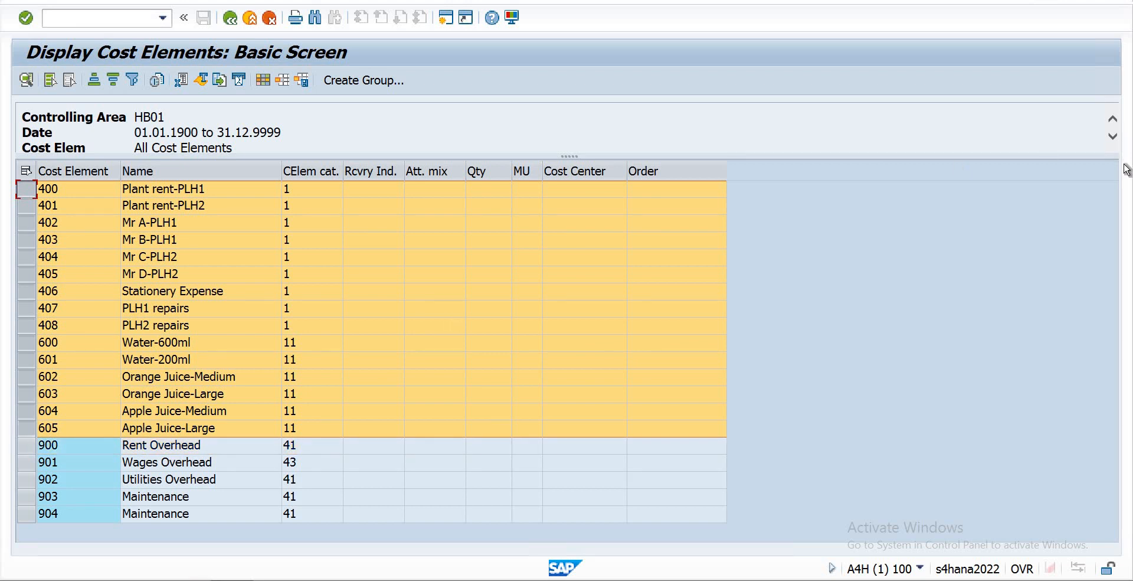
pyautogui.press('super+Right')
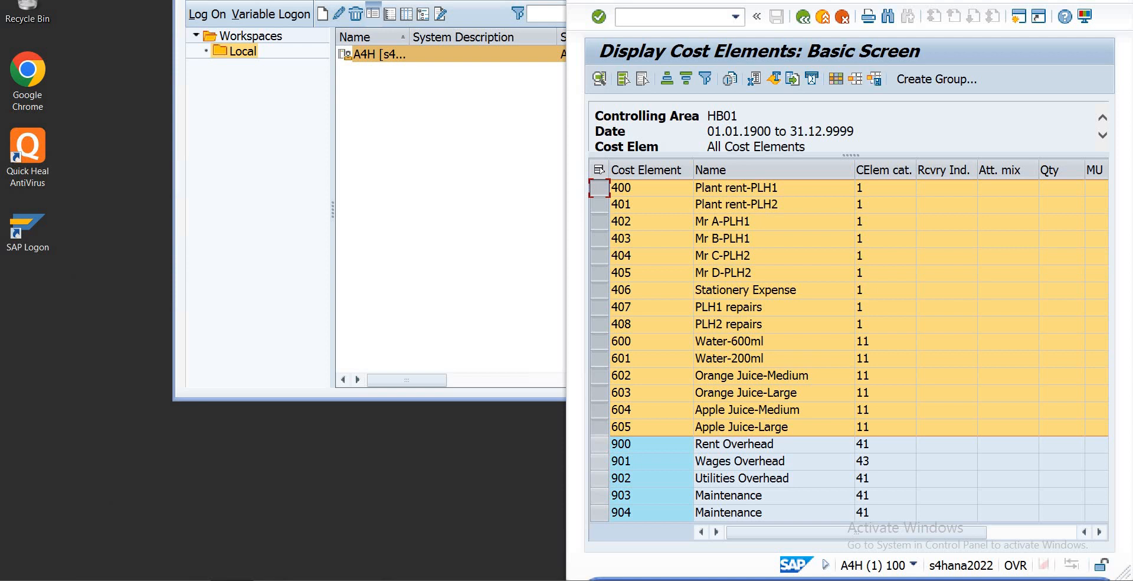
pyautogui.press('super+Up')
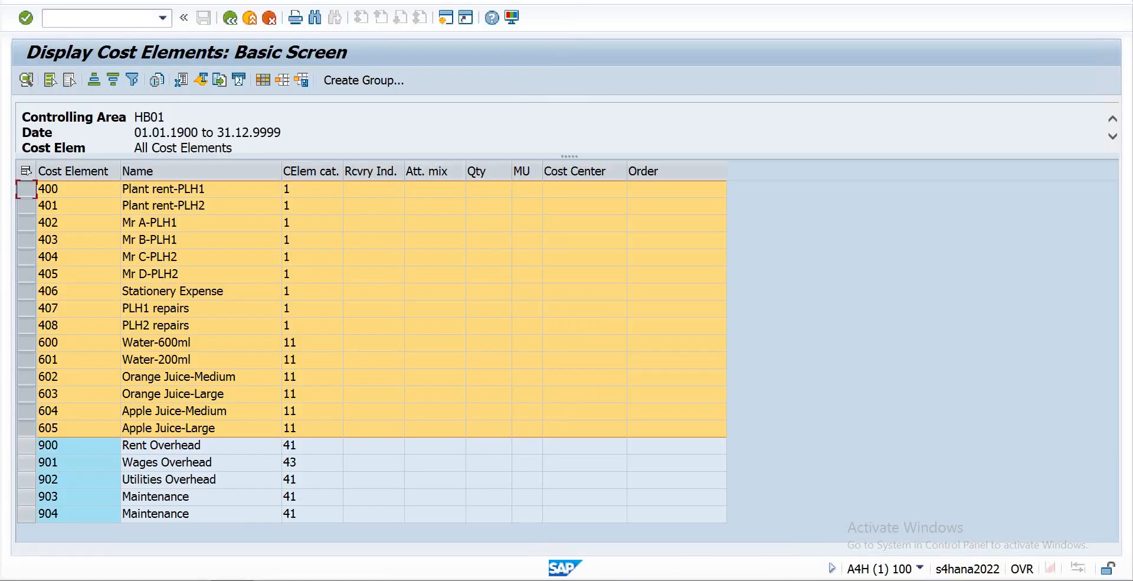
pyautogui.press('super+d')
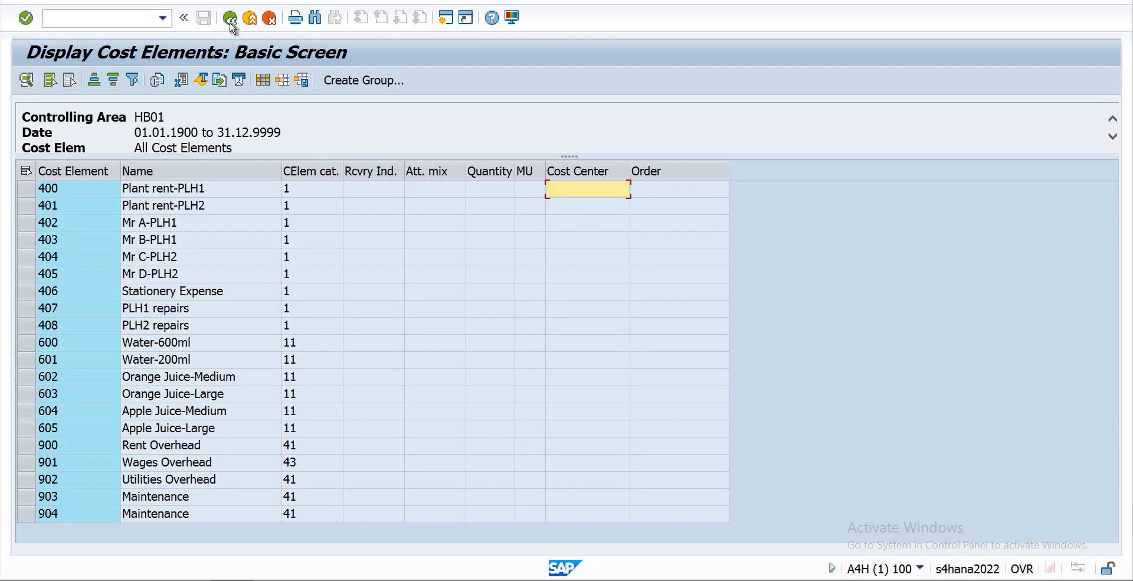
# Step: Leave the cost element display and list all cost centers with transaction KS03
pyautogui.click(231, 19)
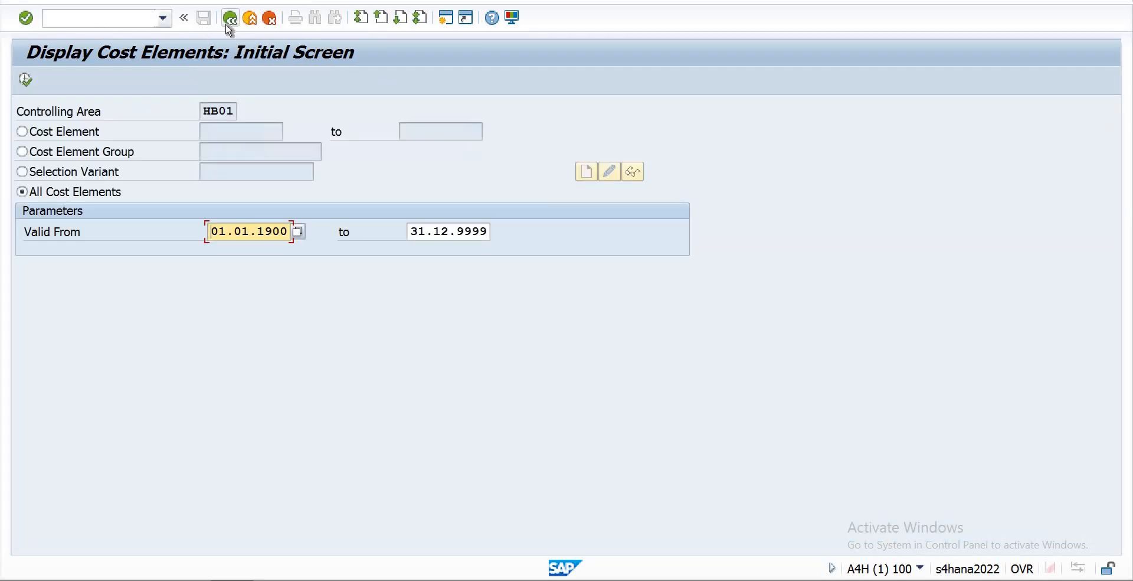
pyautogui.click(229, 23)
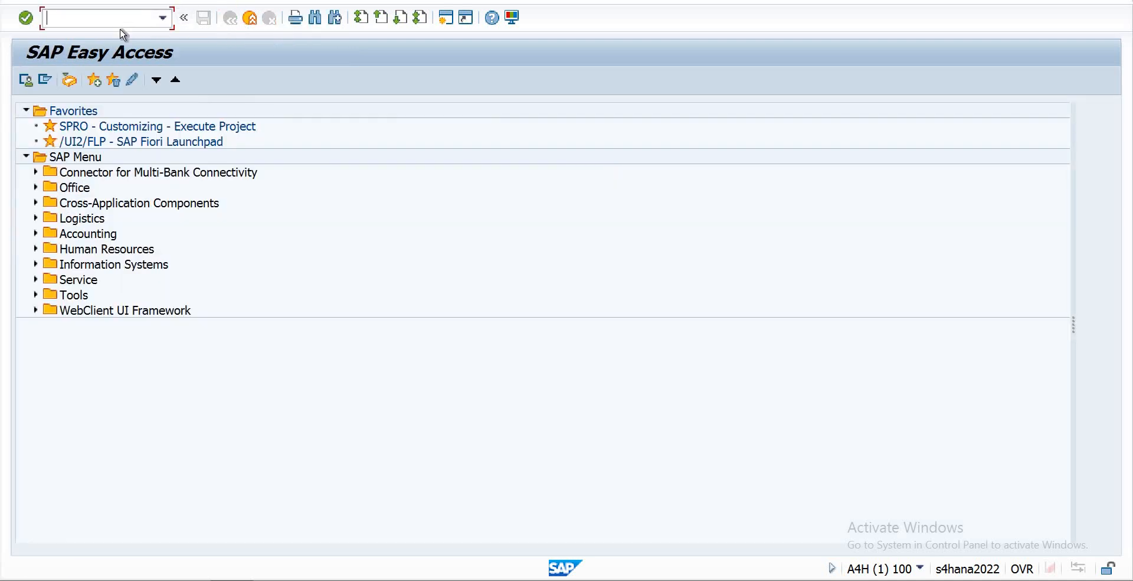
pyautogui.write('ks')
pyautogui.write('03')
pyautogui.press('Return')
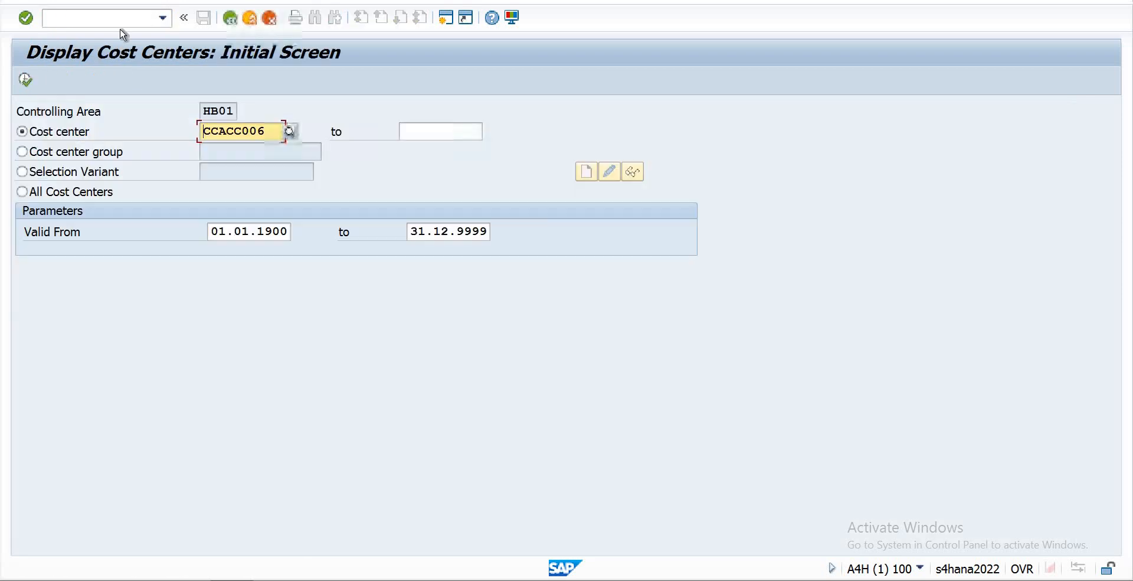
pyautogui.click(22, 192)
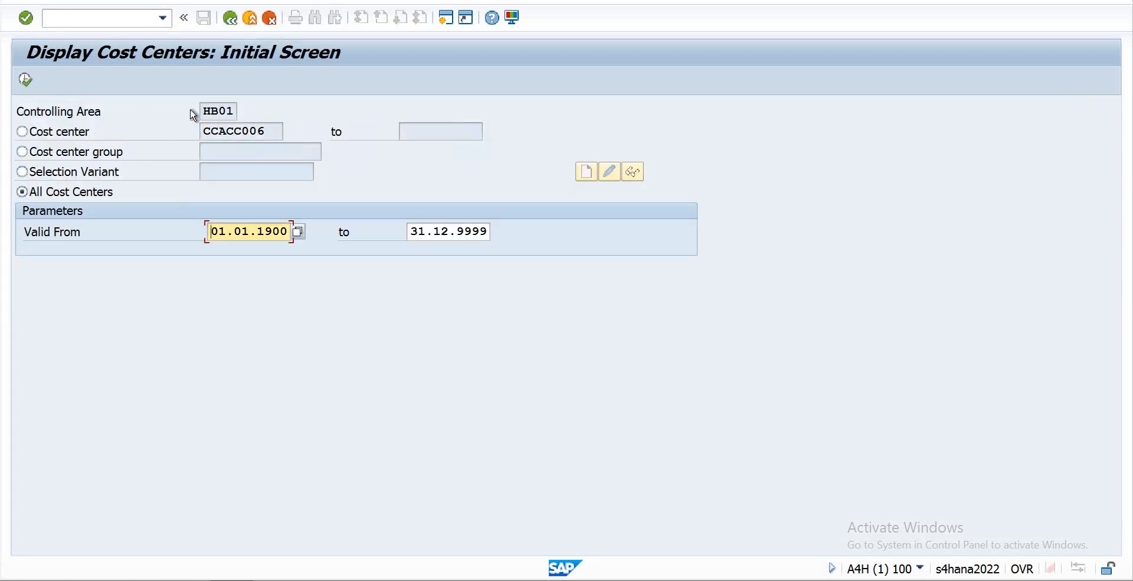
pyautogui.click(26, 81)
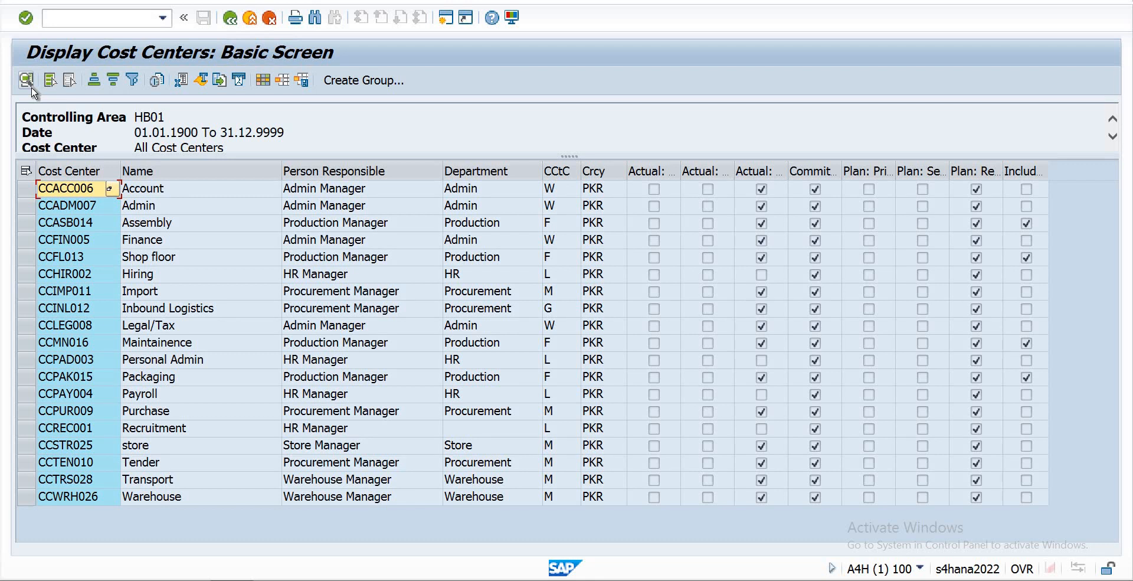
# Step: Open the default account assignment table with transaction OKB9 and position the list at company code HB01
pyautogui.click(103, 15)
pyautogui.write('/nokb9')
pyautogui.press('Return')
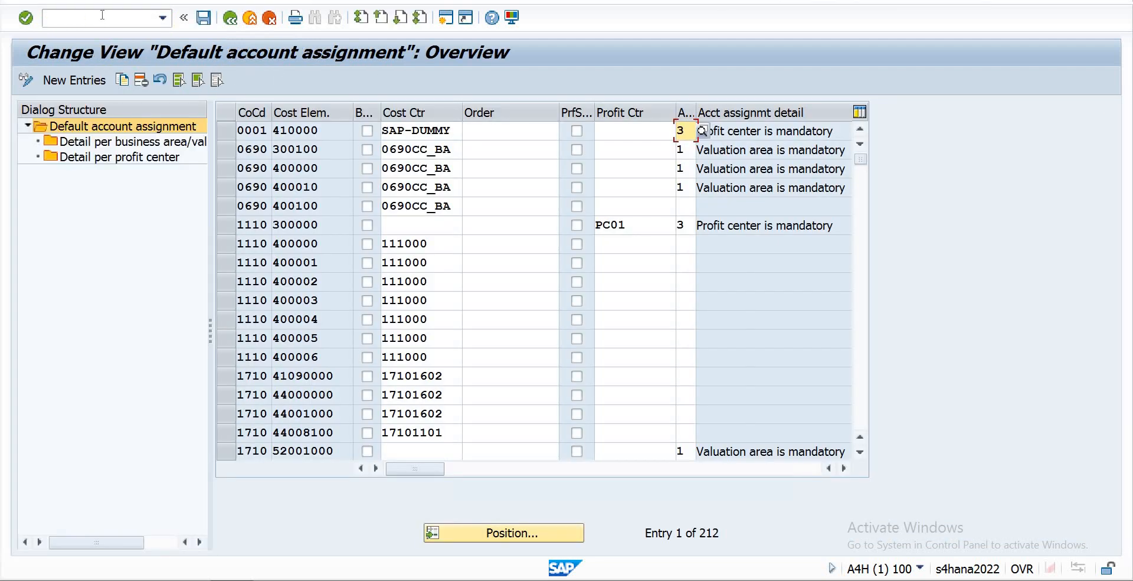
pyautogui.click(511, 539)
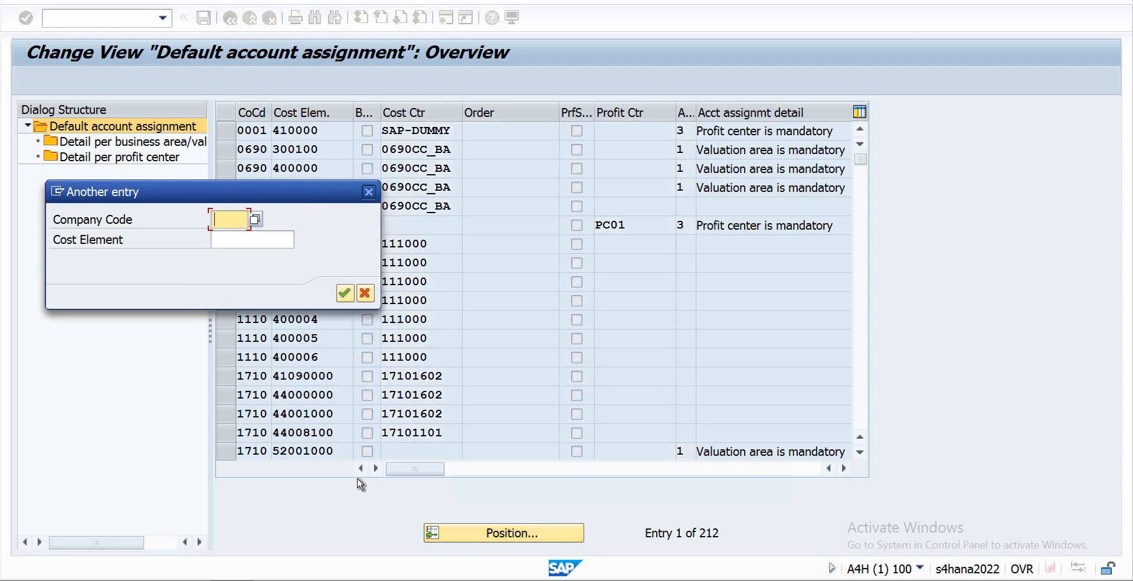
pyautogui.write('HP24')
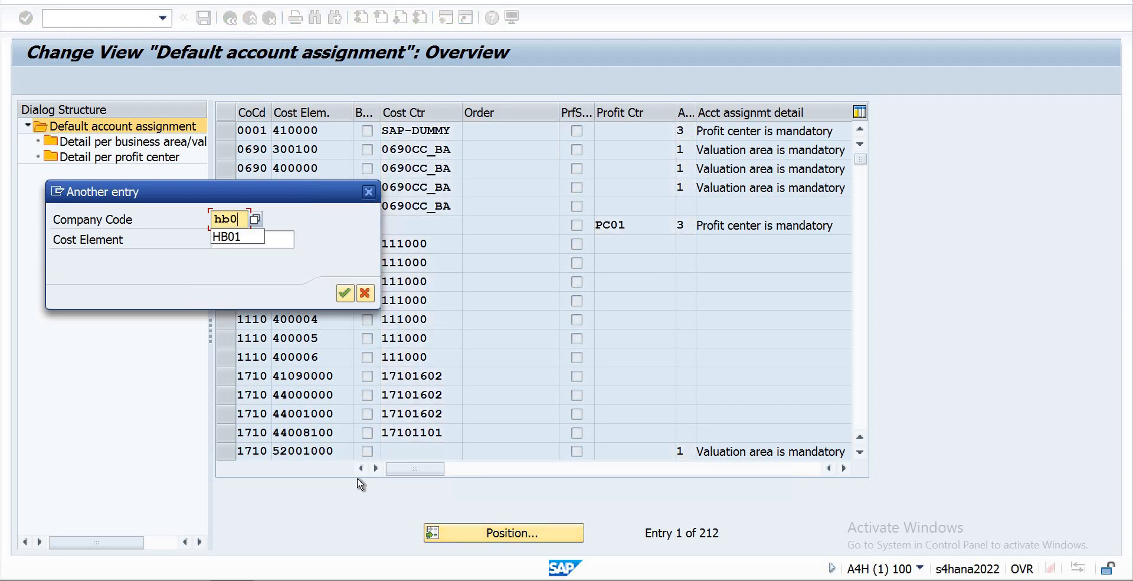
pyautogui.press('Return')
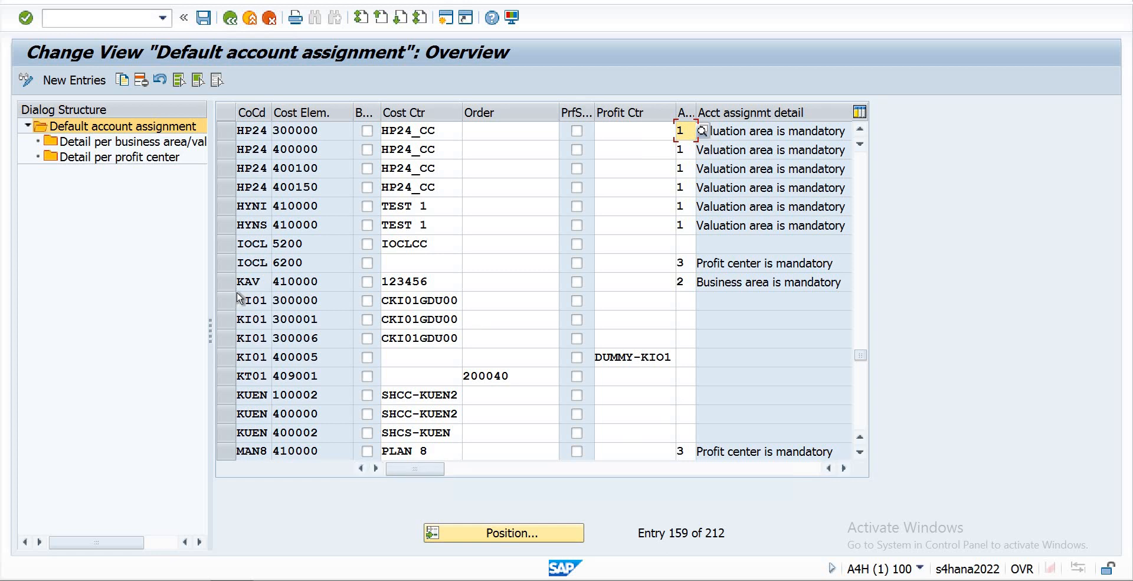
# Step: Create a new default account assignment row with company code HB01 and the Admin cost center CCADM007
pyautogui.click(90, 79)
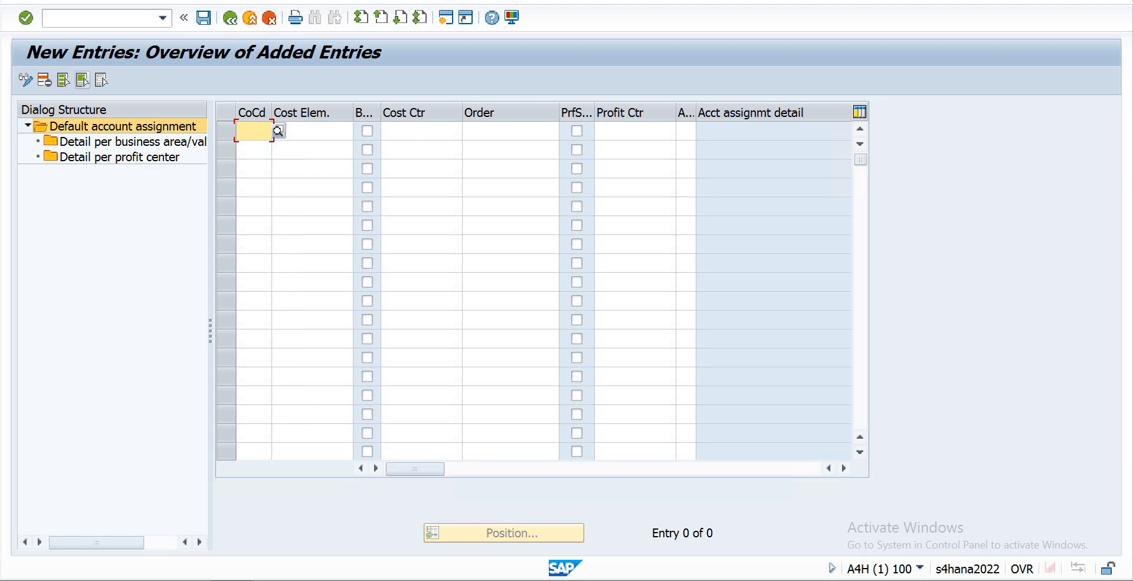
pyautogui.write('hb01')
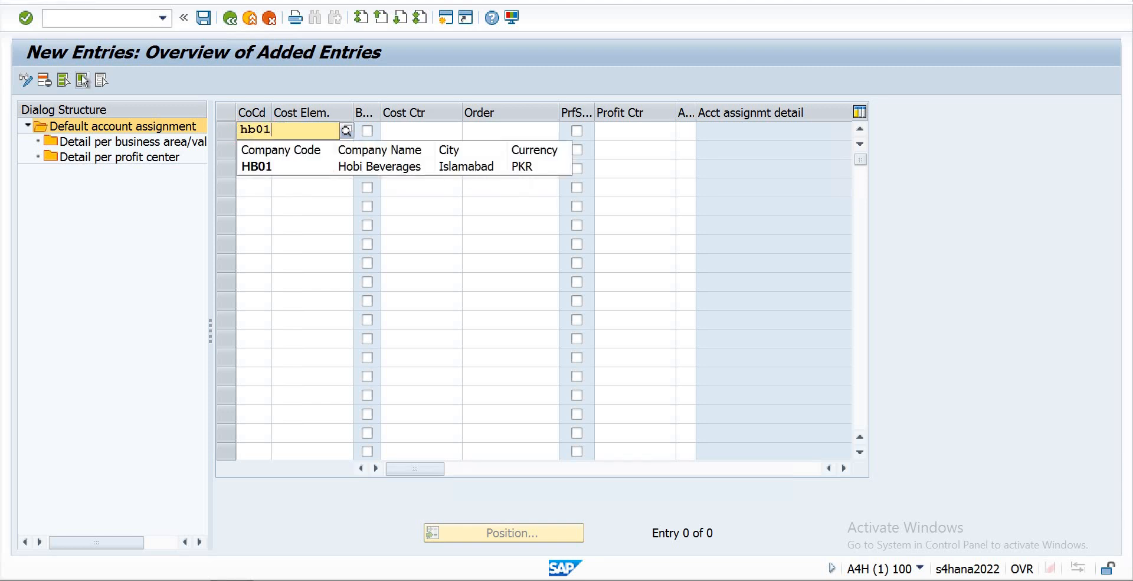
pyautogui.click(275, 169)
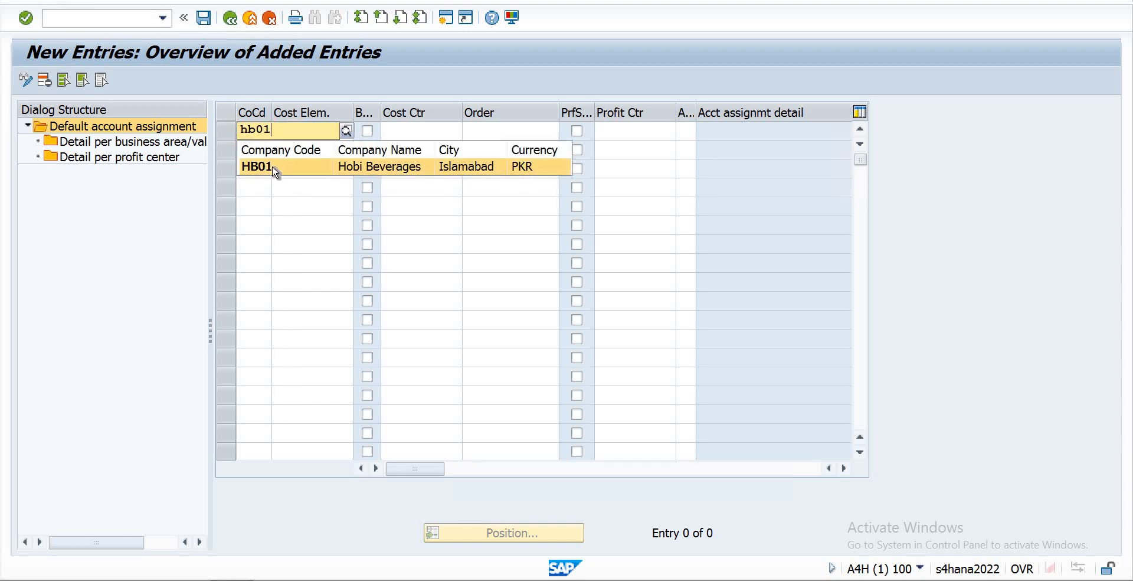
pyautogui.click(458, 130)
pyautogui.click(468, 132)
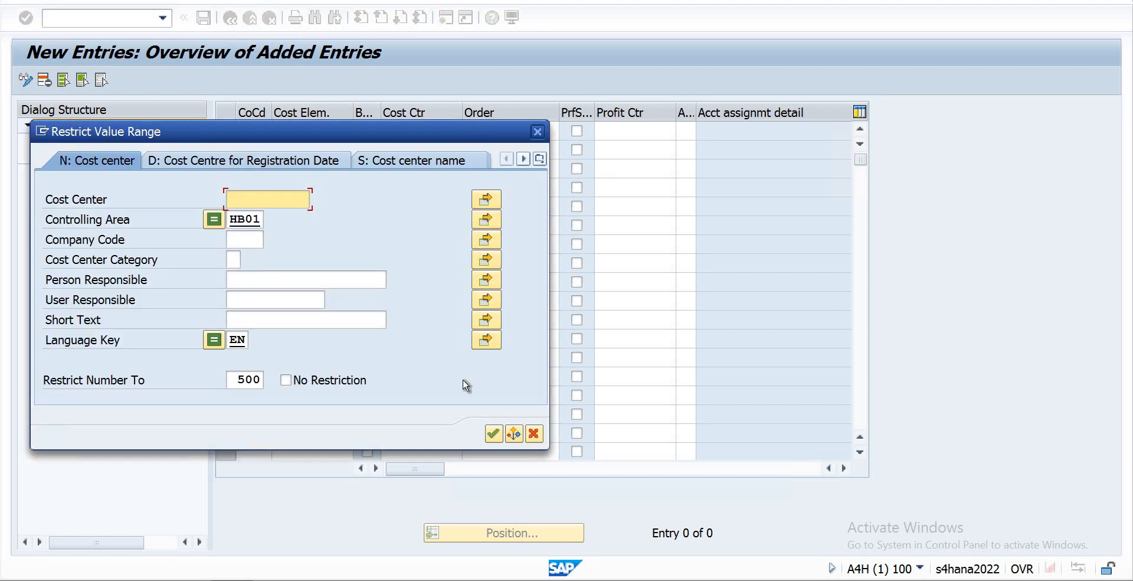
pyautogui.click(493, 434)
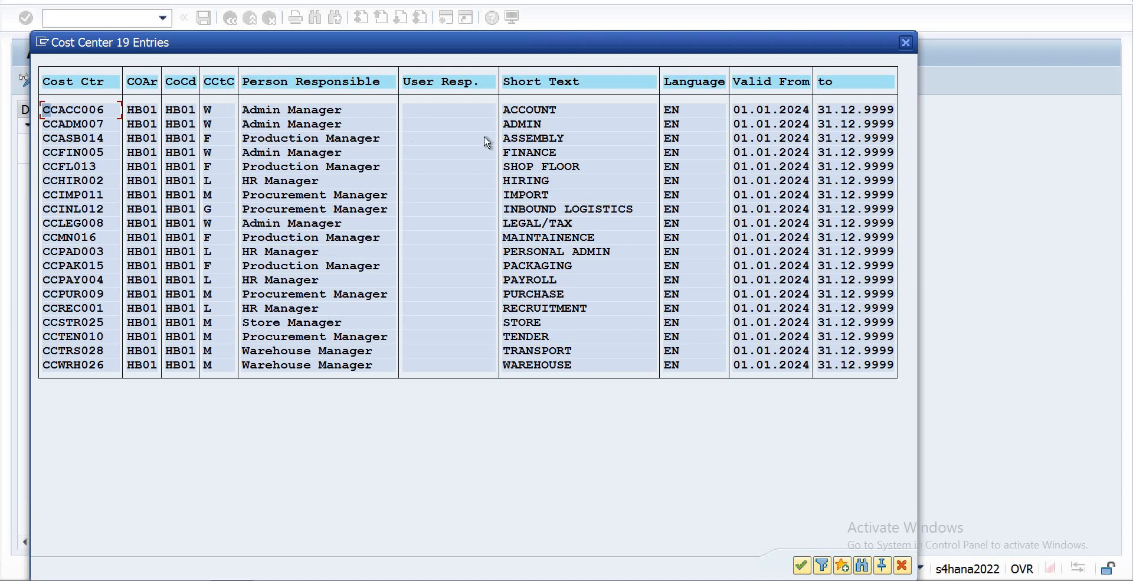
pyautogui.doubleClick(502, 124)
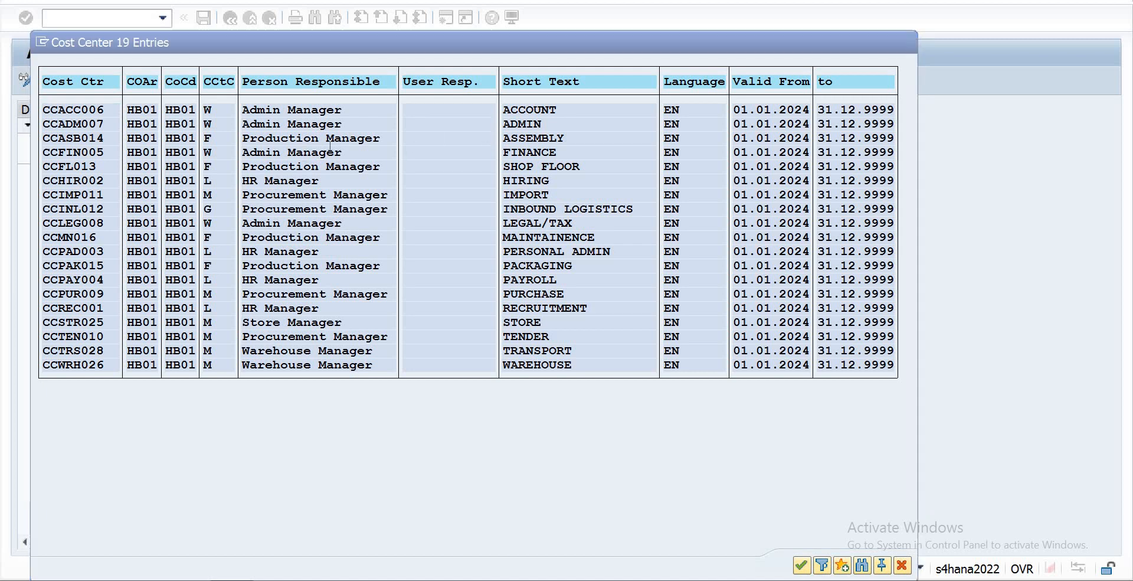
pyautogui.press('Return')
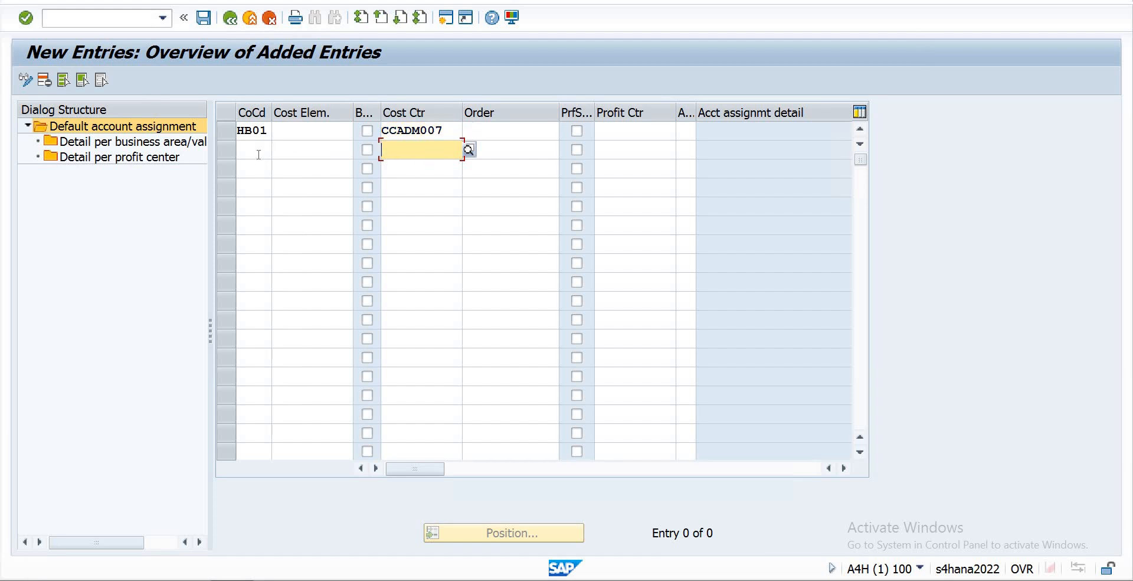
# Step: Set the new row's cost element to 406, Stationery Expense, from the value list and confirm the entry
pyautogui.click(255, 152)
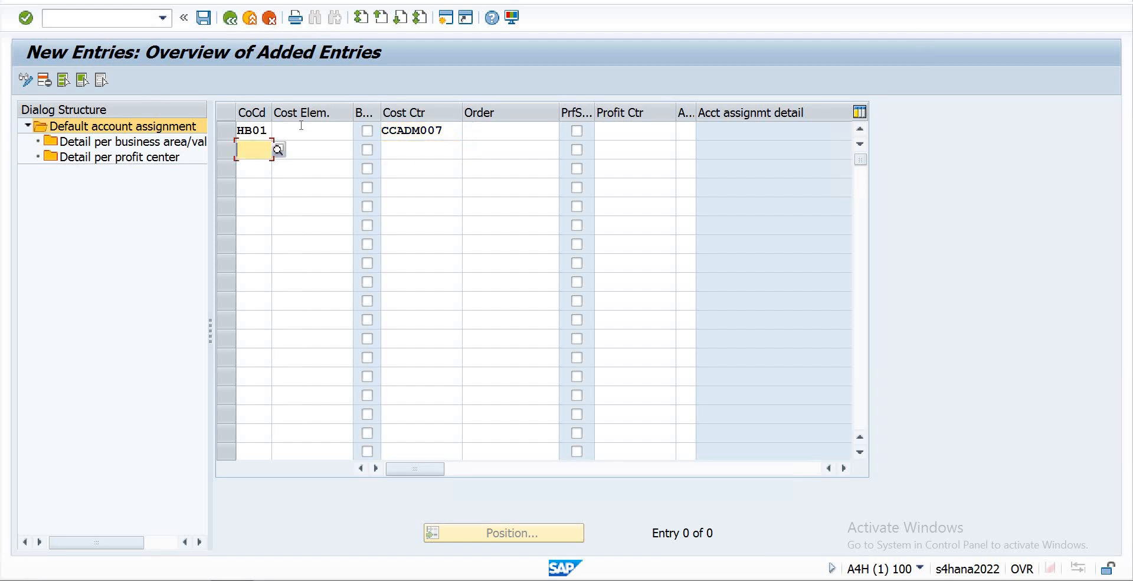
pyautogui.click(349, 132)
pyautogui.click(358, 133)
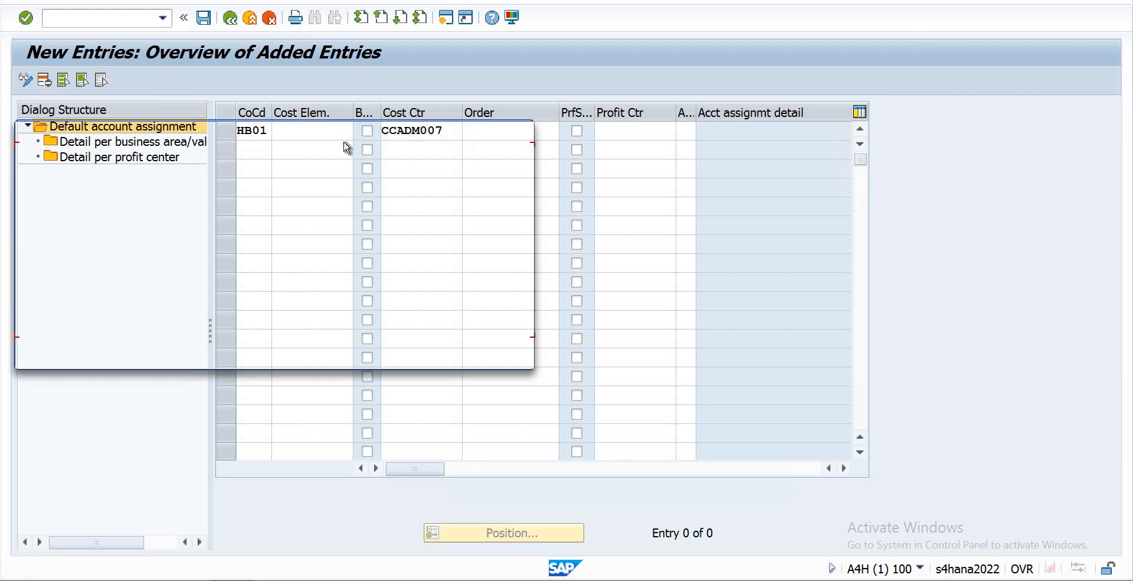
pyautogui.click(479, 354)
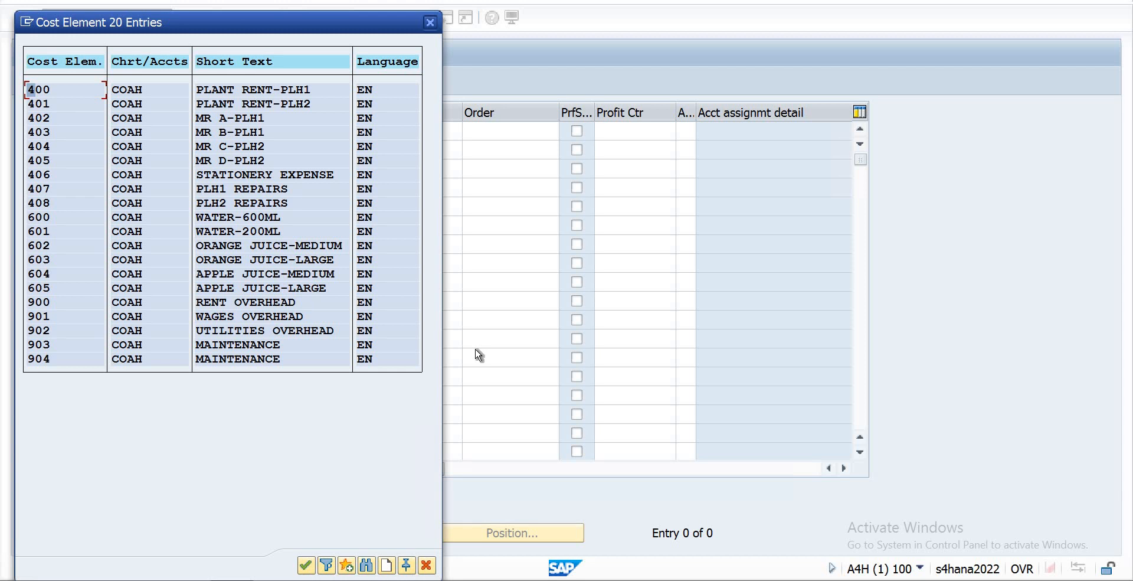
pyautogui.doubleClick(223, 175)
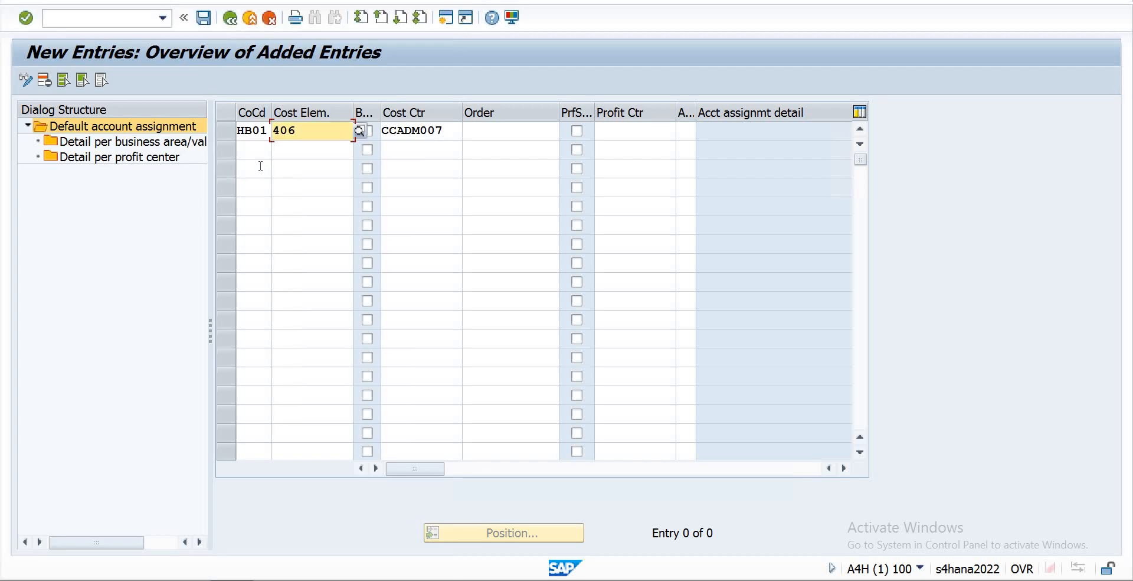
pyautogui.press('Return')
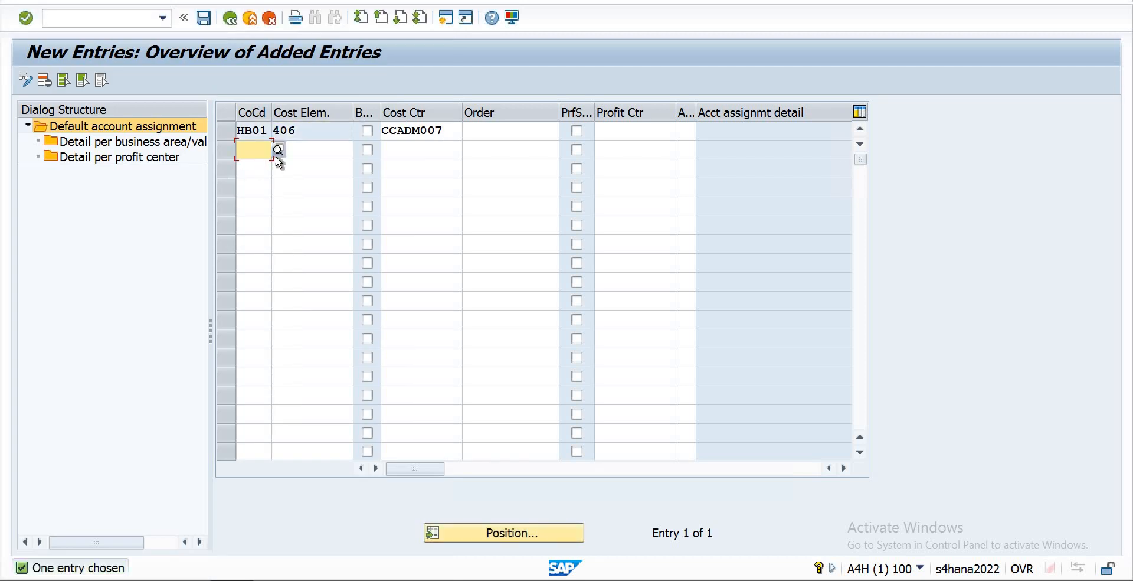
# Step: Start a second default assignment row for company code HB01 with the Store cost center CCSTR025
pyautogui.write('hb')
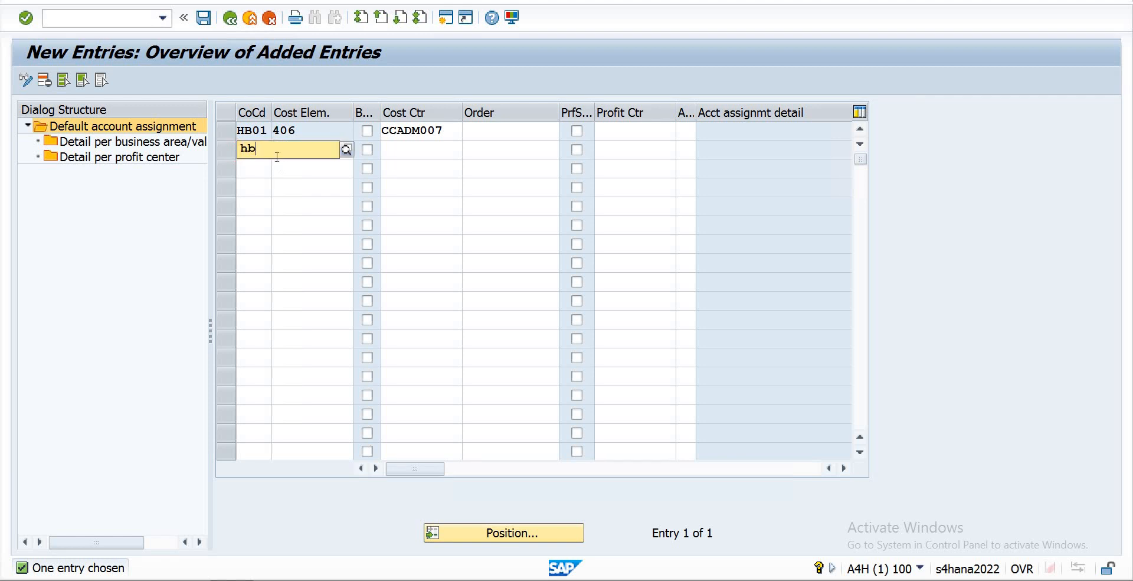
pyautogui.write('01')
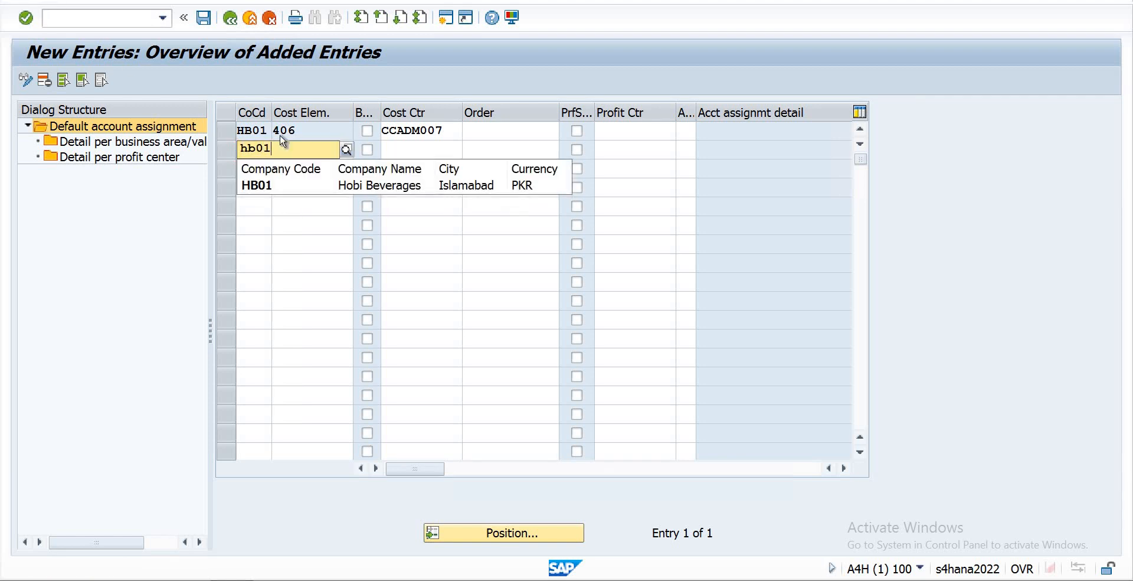
pyautogui.click(265, 186)
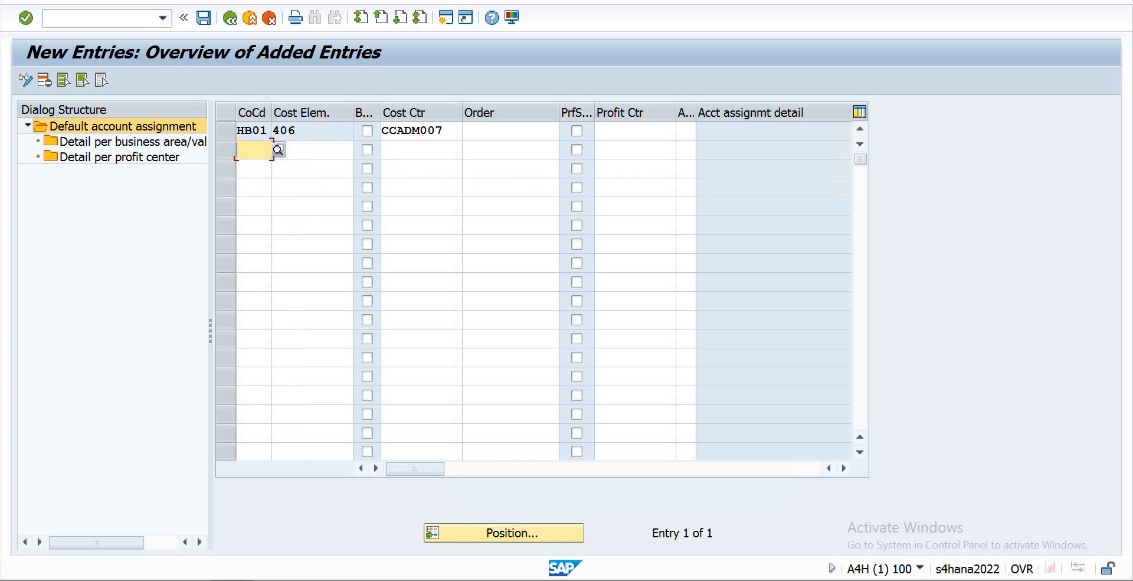
pyautogui.write('hb01')
pyautogui.click(293, 158)
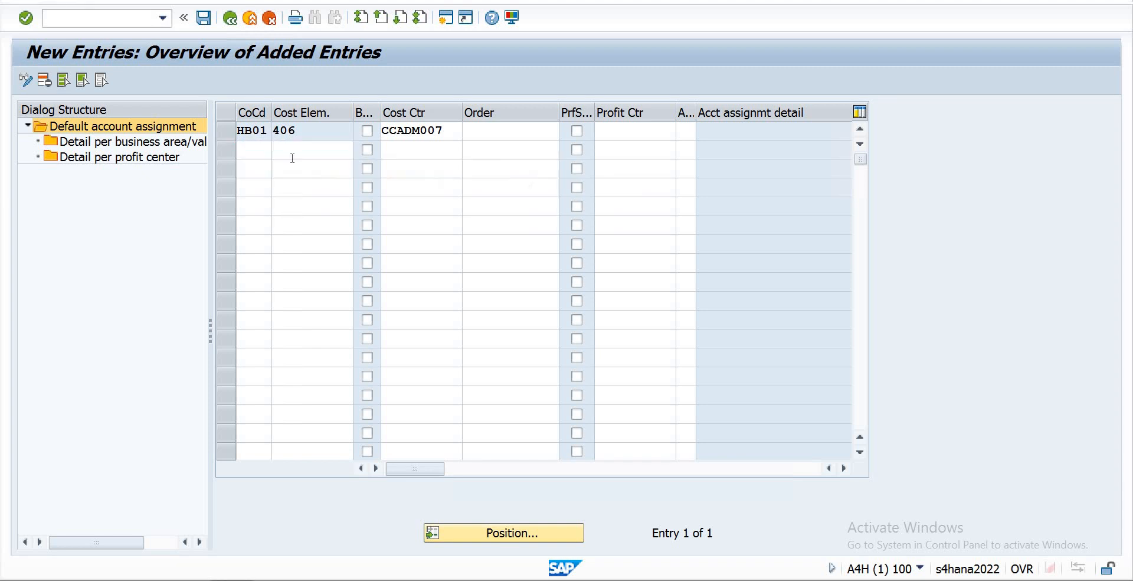
pyautogui.click(408, 153)
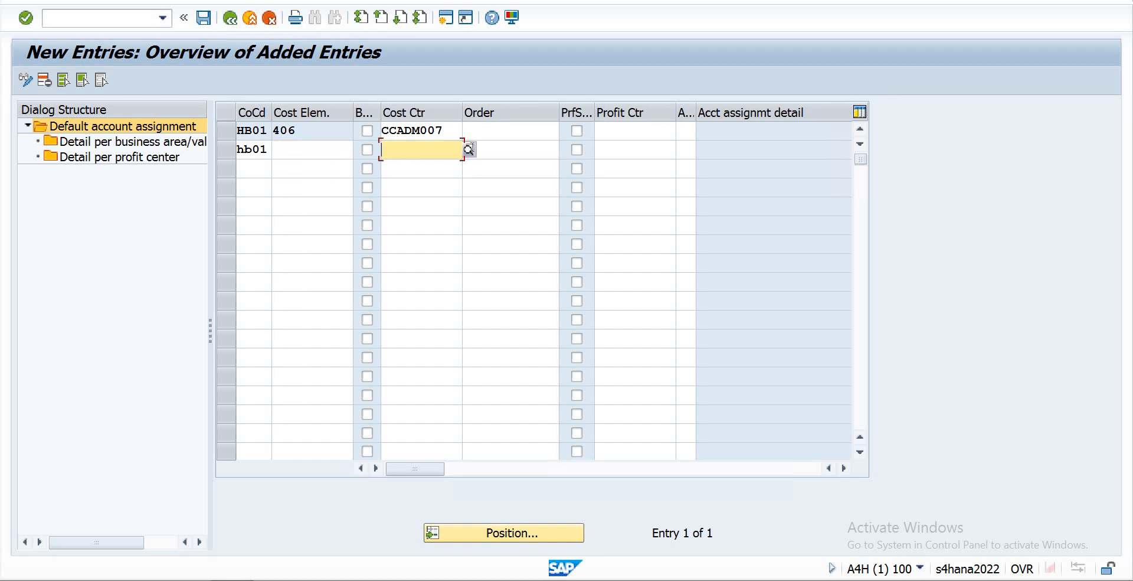
pyautogui.click(470, 150)
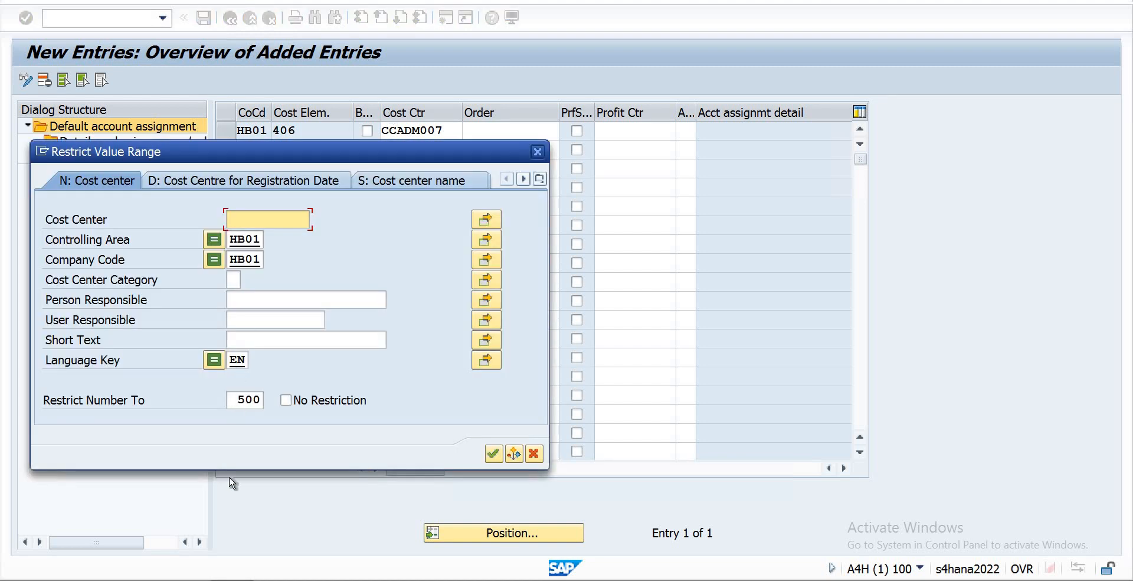
pyautogui.click(493, 454)
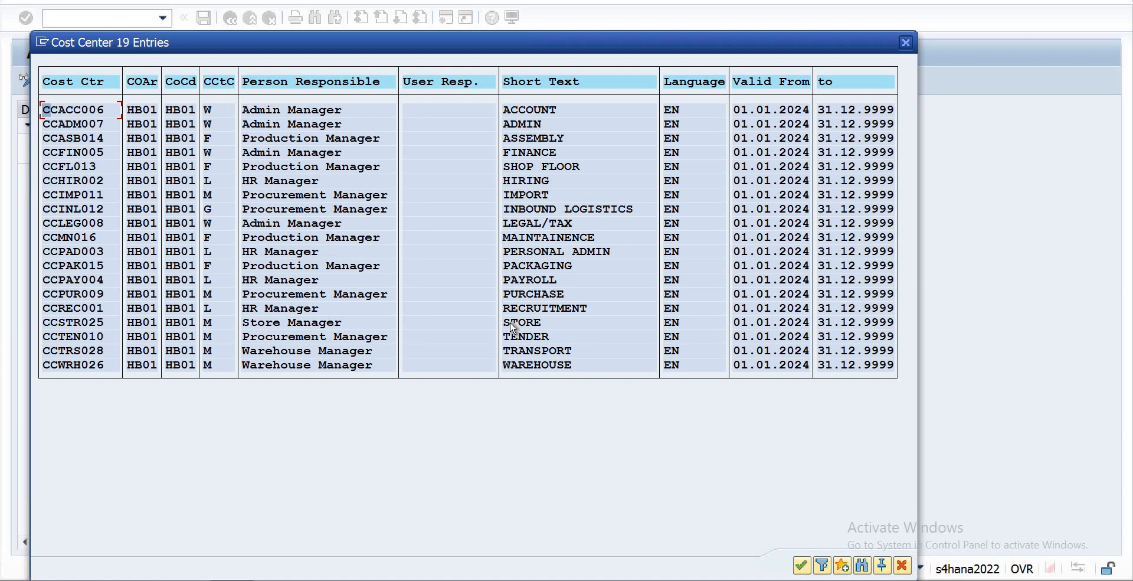
pyautogui.doubleClick(510, 324)
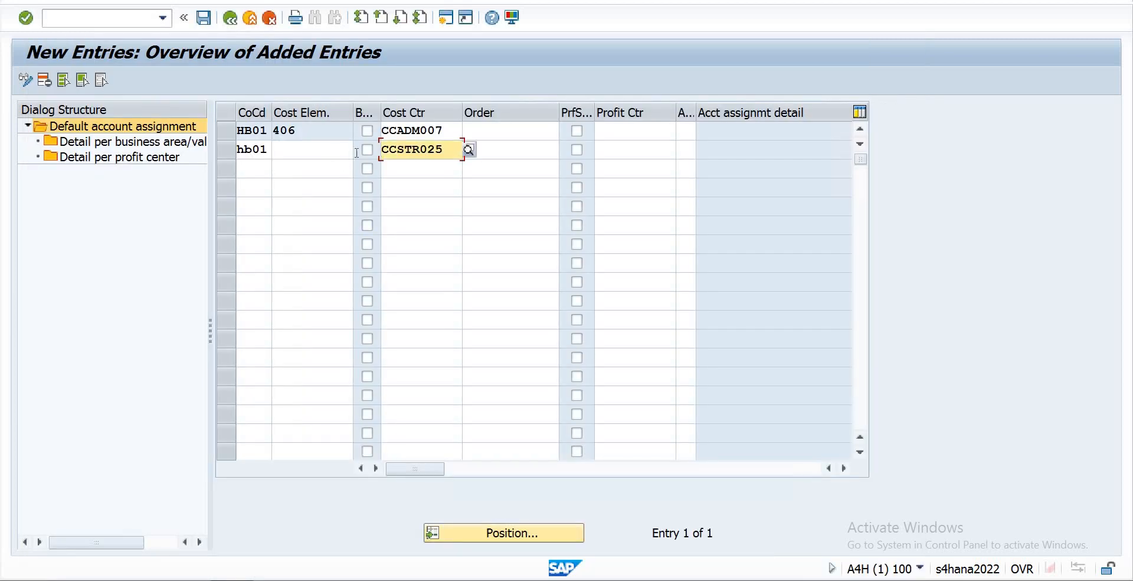
# Step: Try to assign cost element 406, Stationery Expense, to the Store cost center row and confirm the entry
pyautogui.click(356, 152)
pyautogui.click(358, 152)
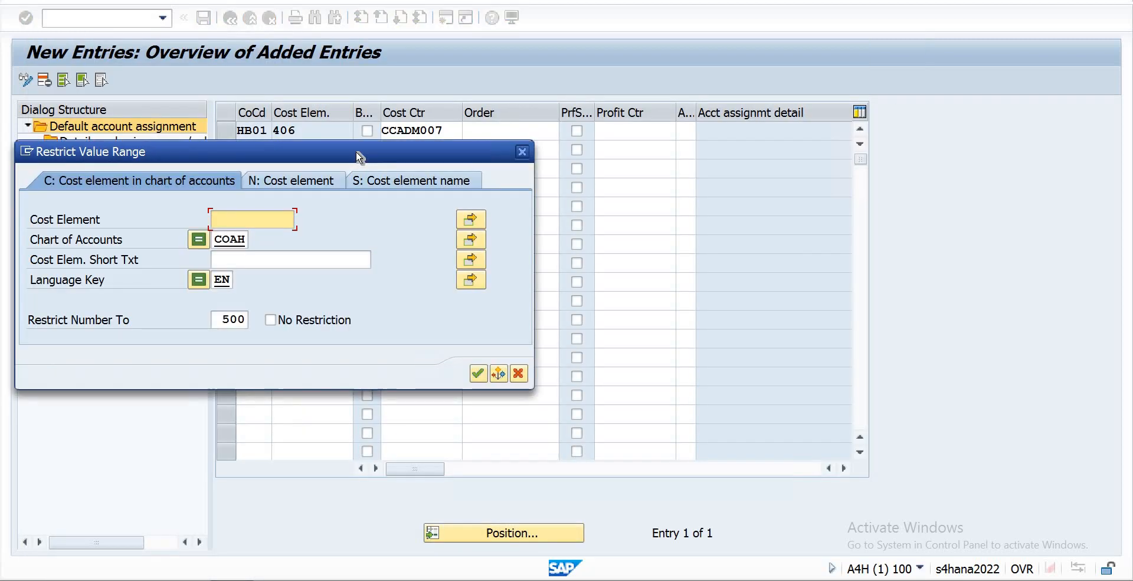
pyautogui.click(479, 374)
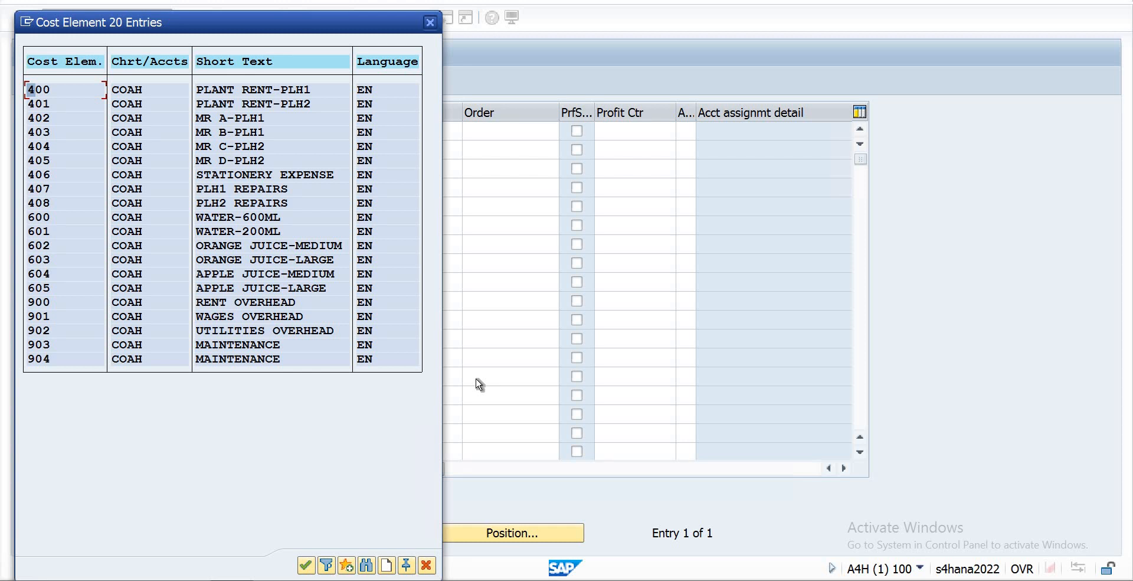
pyautogui.doubleClick(270, 176)
pyautogui.press('Return')
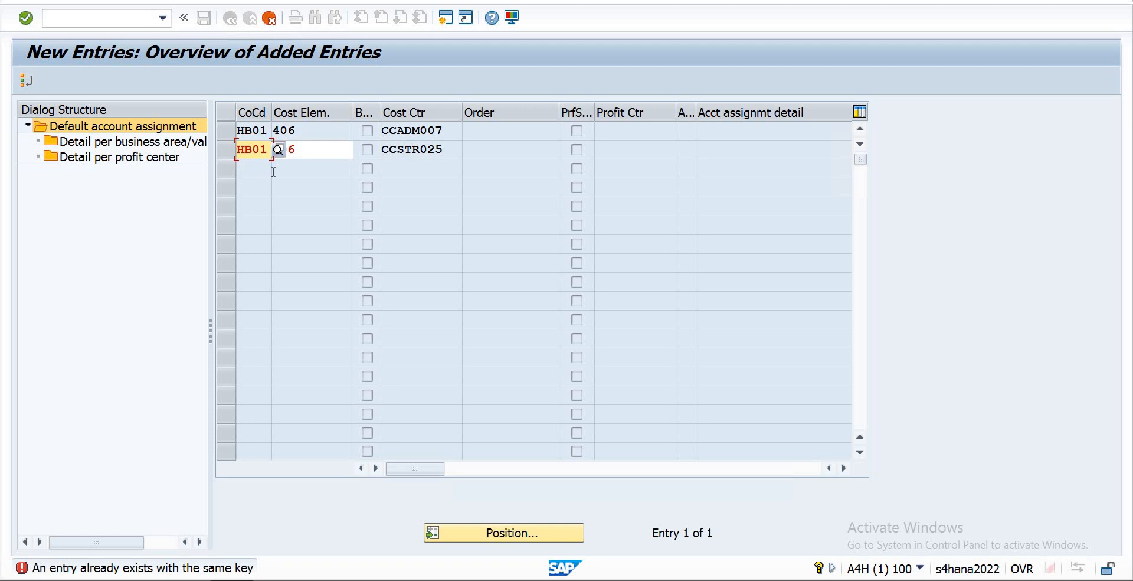
# Step: Clear the cost element of the duplicate Store row and discard the row by cancelling the edit
pyautogui.click(317, 148)
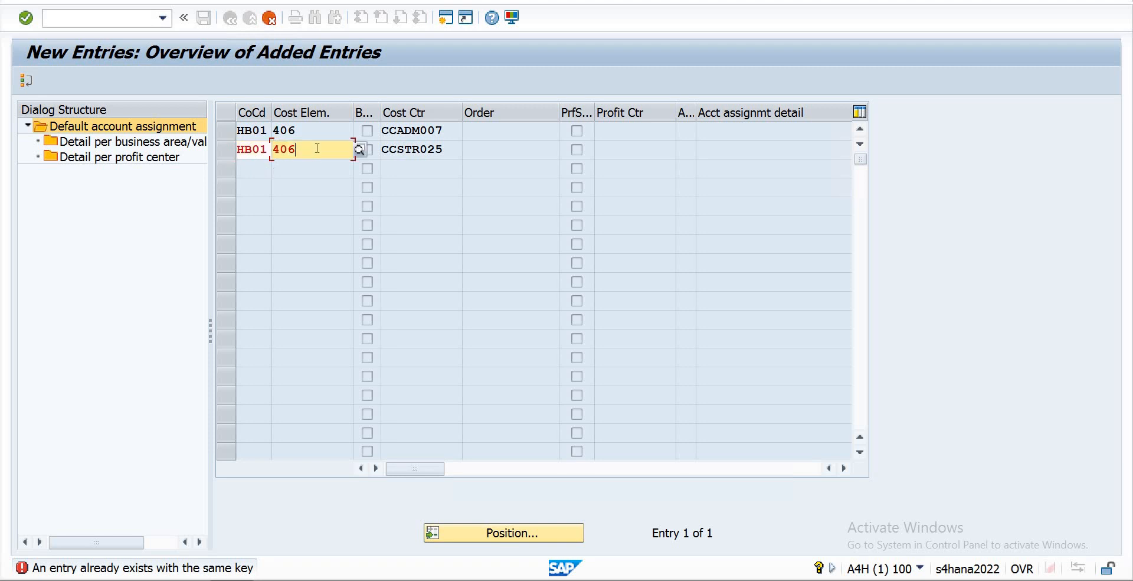
pyautogui.press('BackSpace')
pyautogui.press('BackSpace')
pyautogui.press('BackSpace')
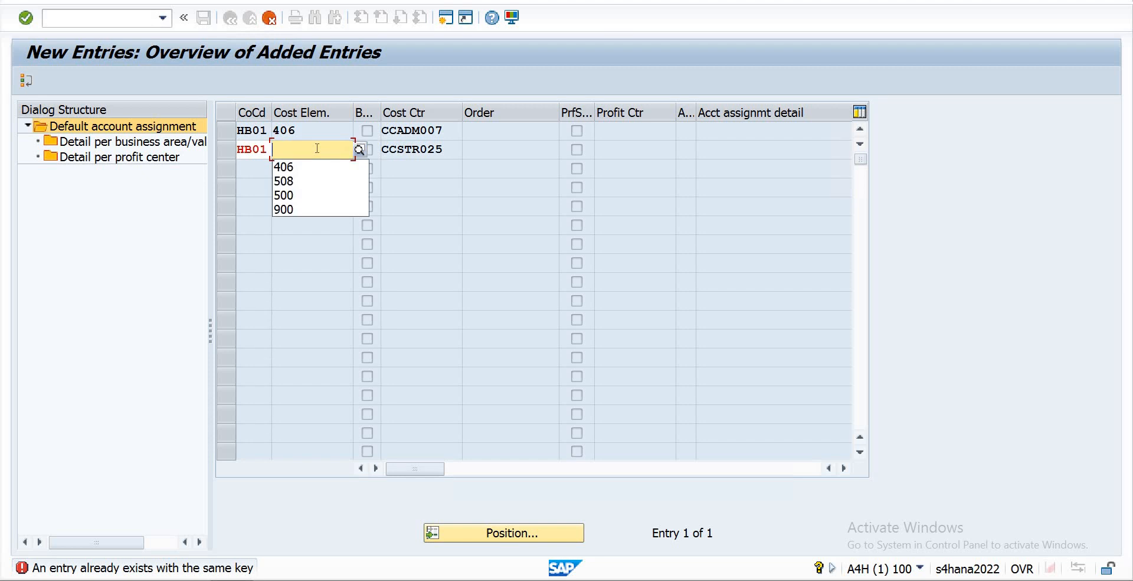
pyautogui.press('Down')
pyautogui.press('Down')
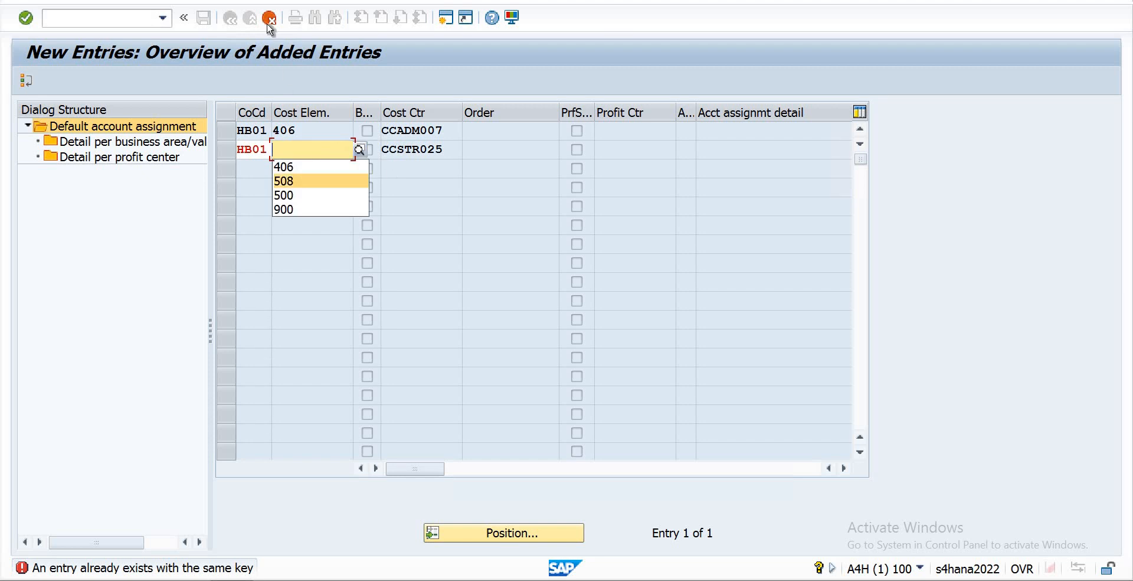
pyautogui.click(270, 18)
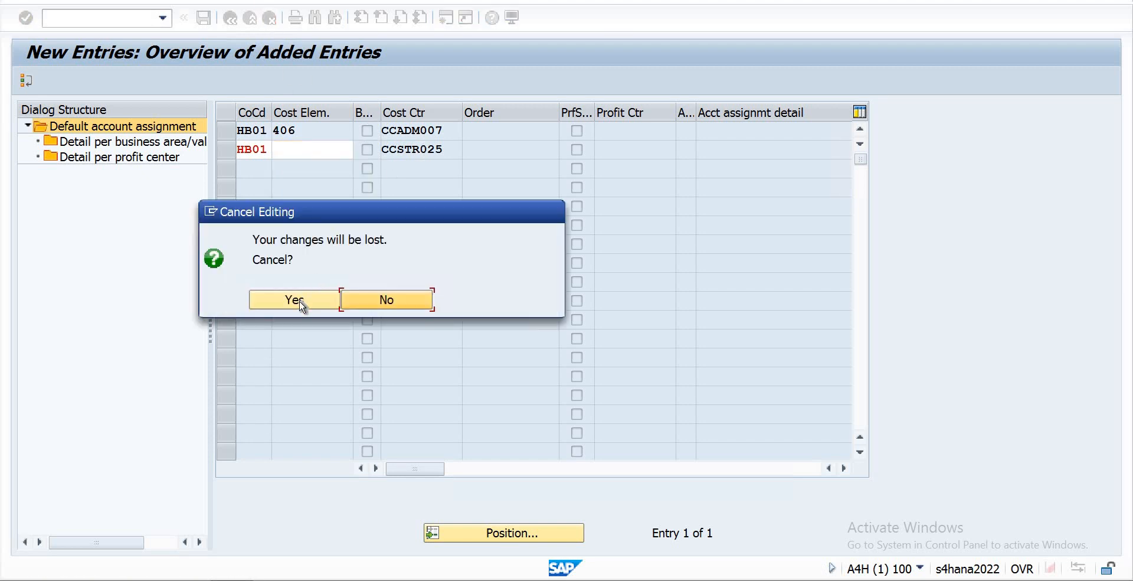
pyautogui.press('Return')
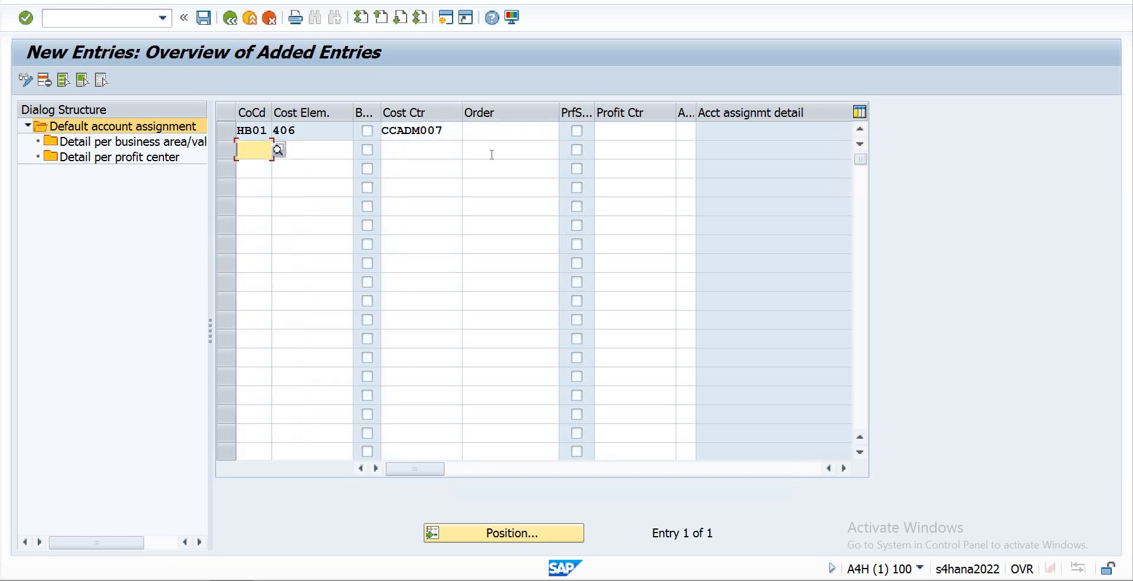
# Step: Set the second row's cost element to 400, Plant Rent-PLH1, from the value list
pyautogui.click(457, 149)
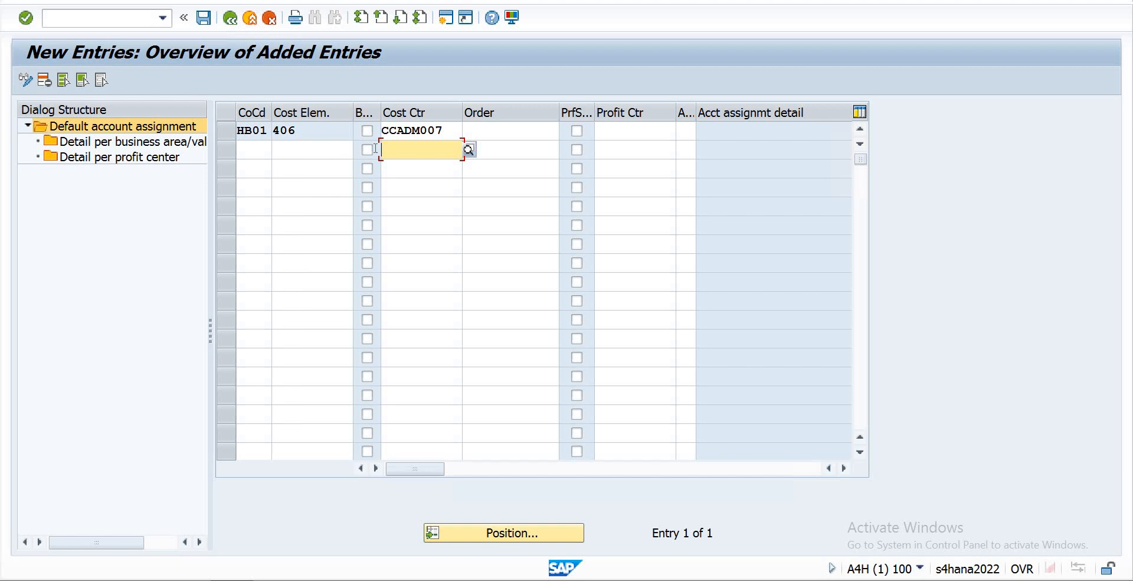
pyautogui.click(351, 149)
pyautogui.click(359, 149)
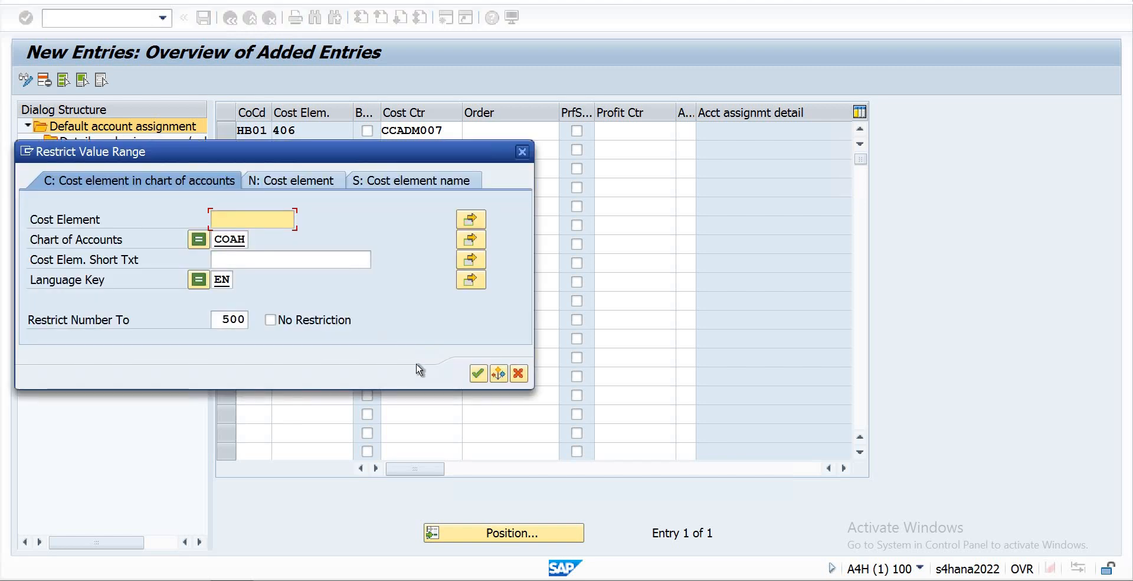
pyautogui.click(478, 373)
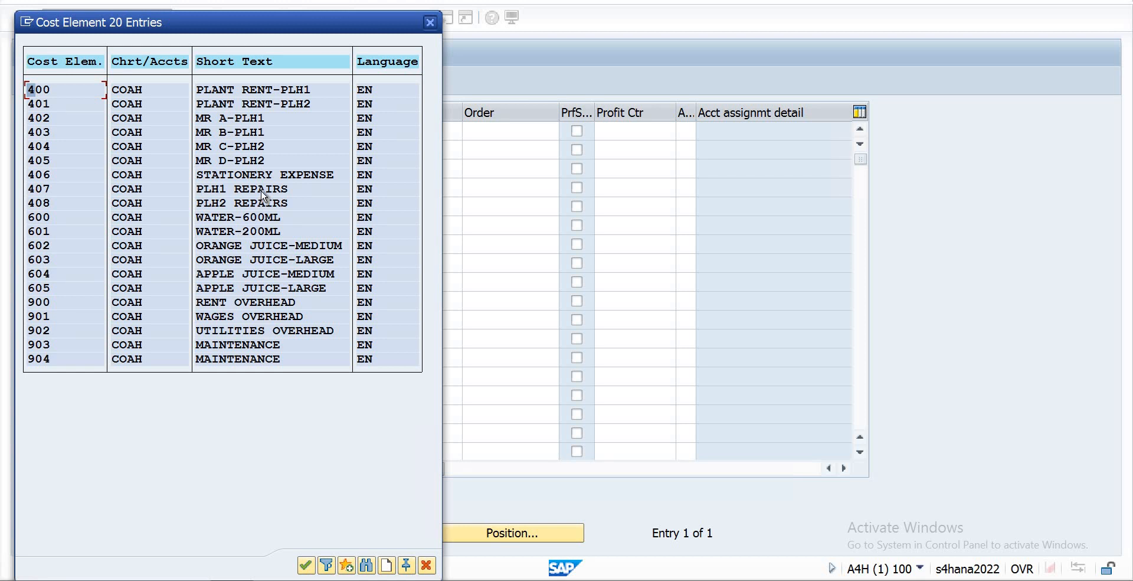
pyautogui.click(252, 96)
# Step: Assign the Assembly cost center CCASB014 and company code HB01 to the cost element 400 row and confirm the entry
pyautogui.click(459, 149)
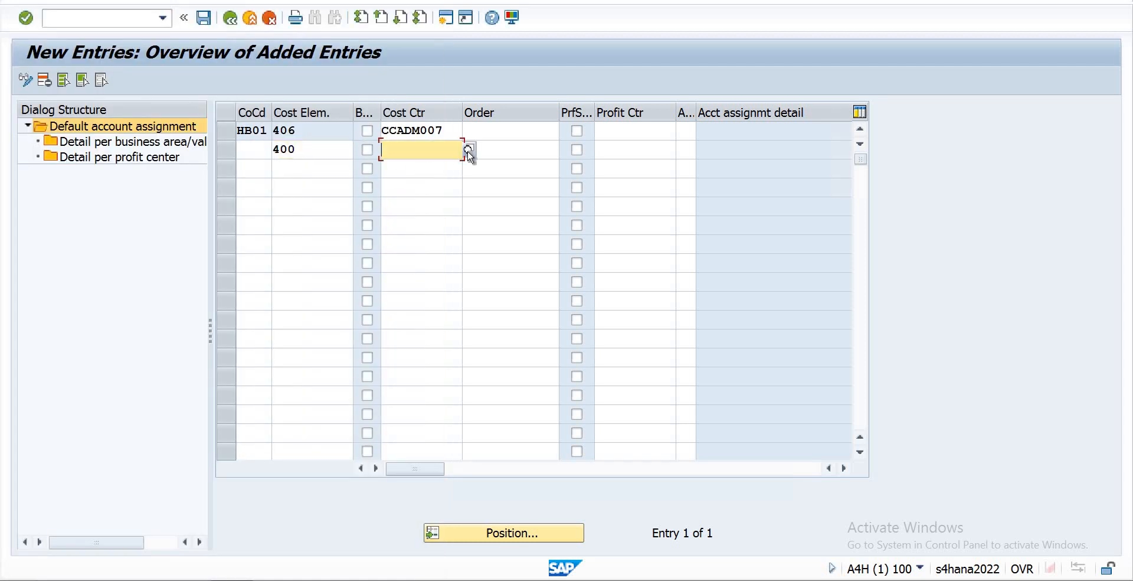
pyautogui.click(469, 150)
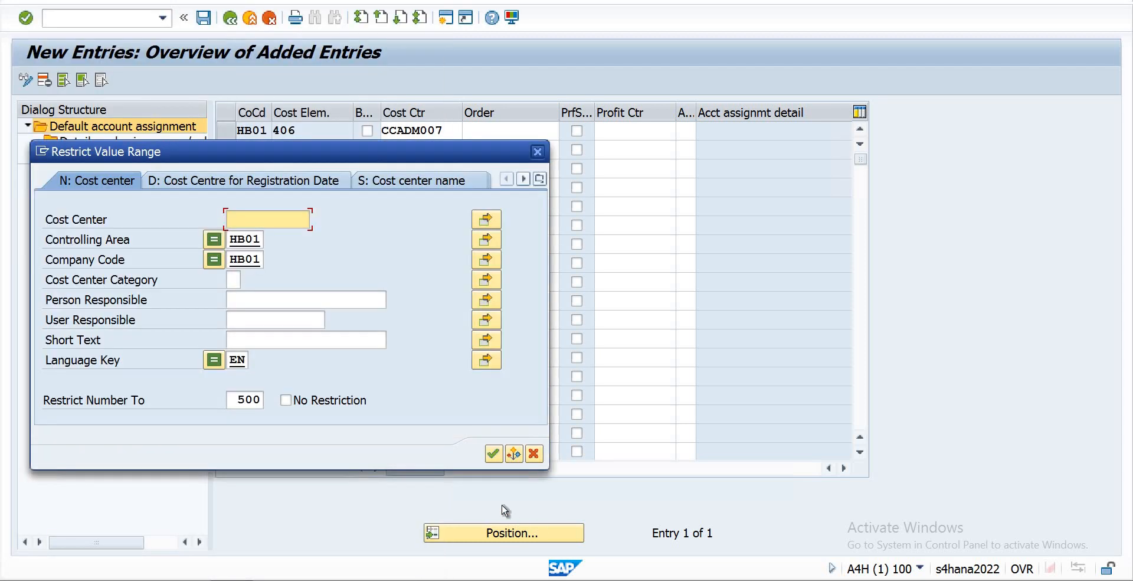
pyautogui.click(493, 454)
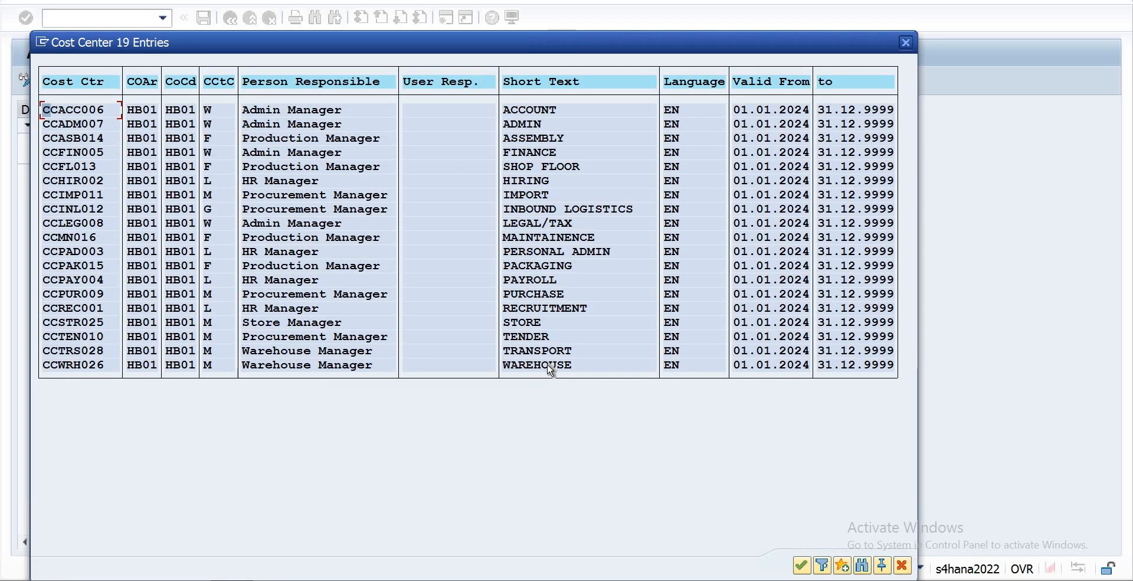
pyautogui.doubleClick(521, 142)
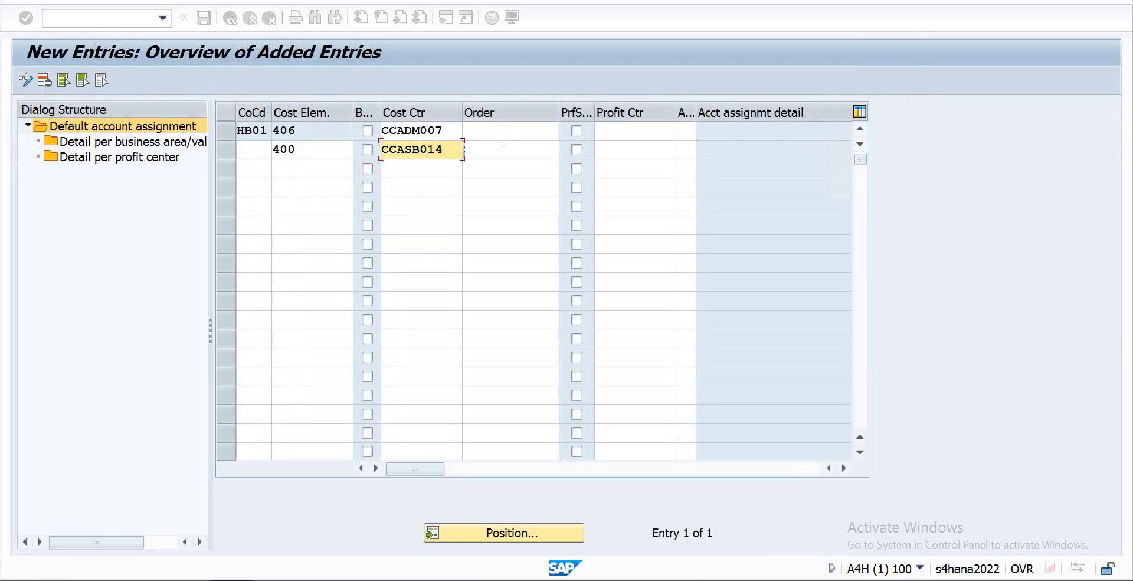
pyautogui.click(248, 151)
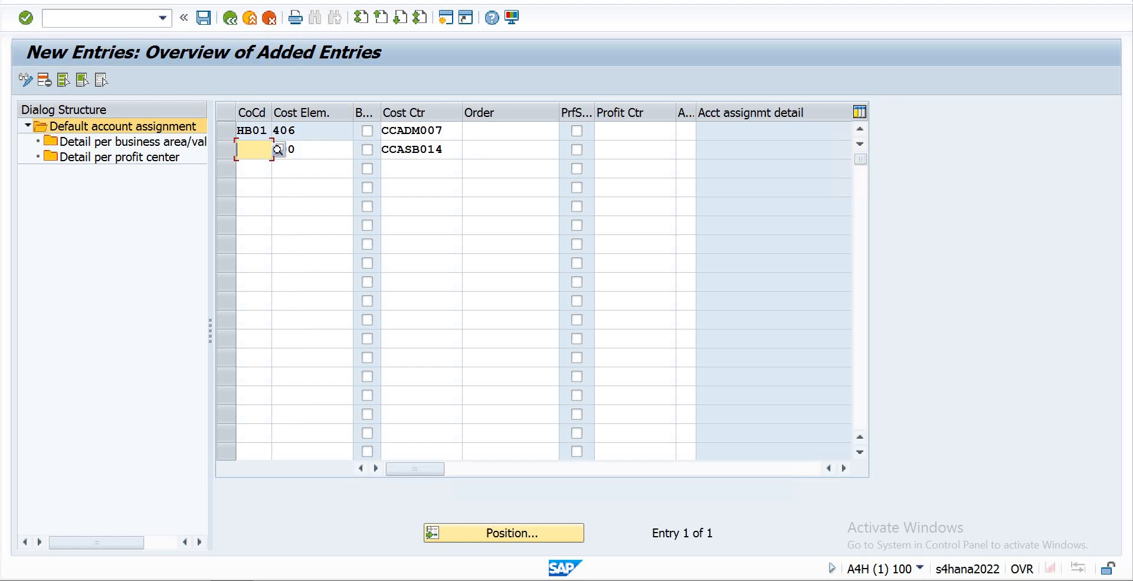
pyautogui.write('hb01')
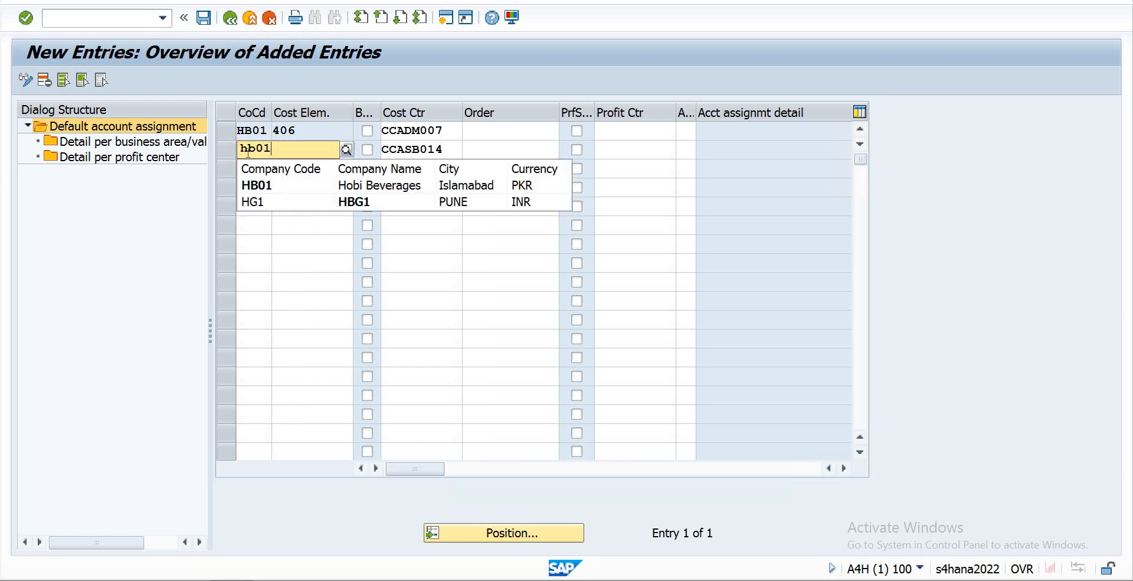
pyautogui.press('Return')
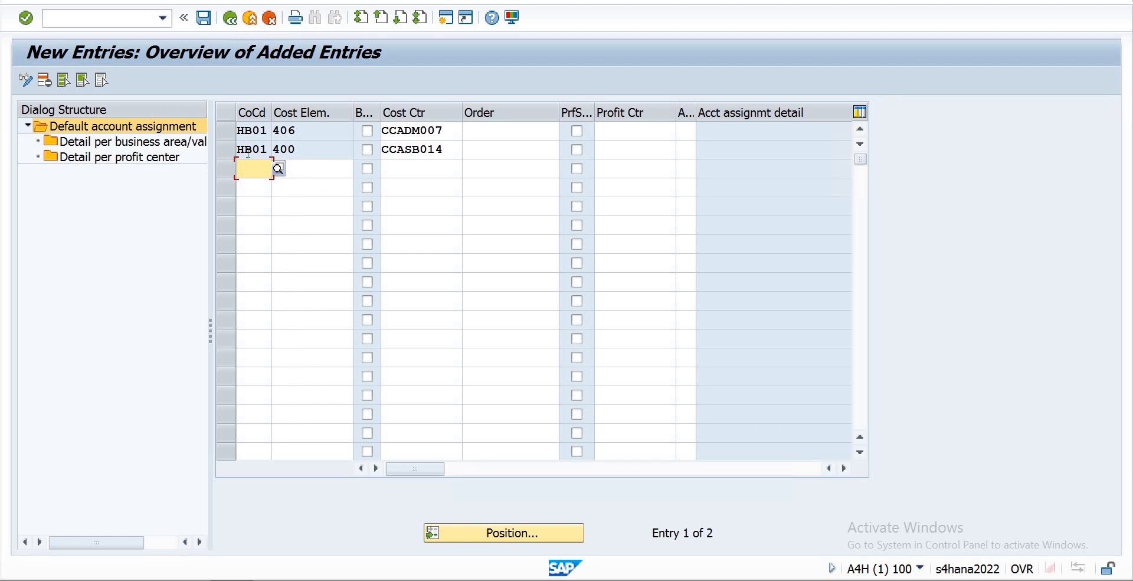
# Step: Save the new default account assignments and confirm customizing request A4HK906539
pyautogui.click(448, 134)
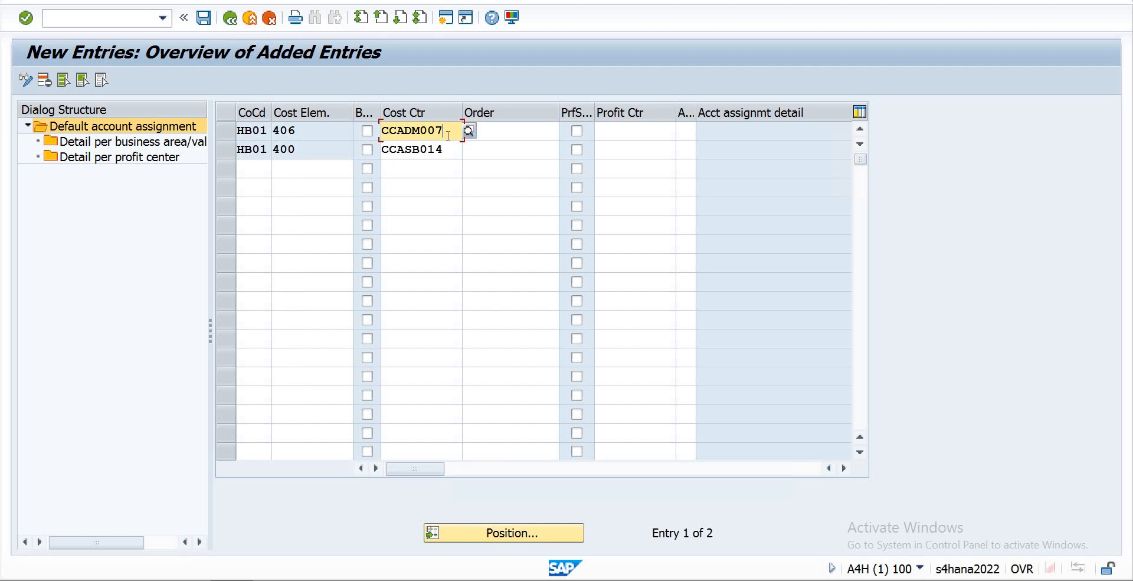
pyautogui.click(422, 170)
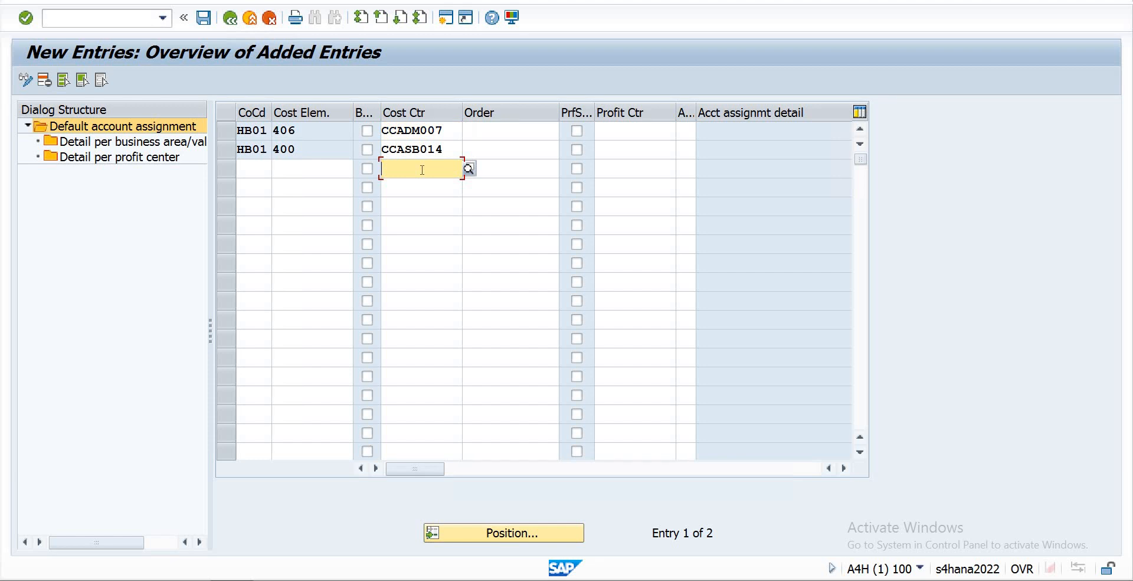
pyautogui.click(205, 19)
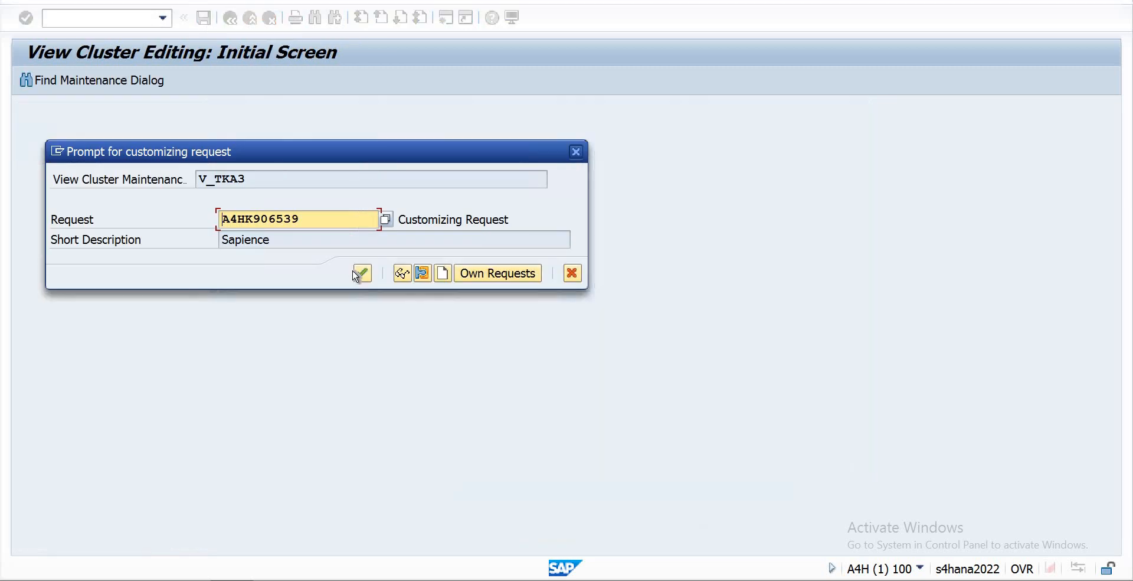
pyautogui.click(363, 274)
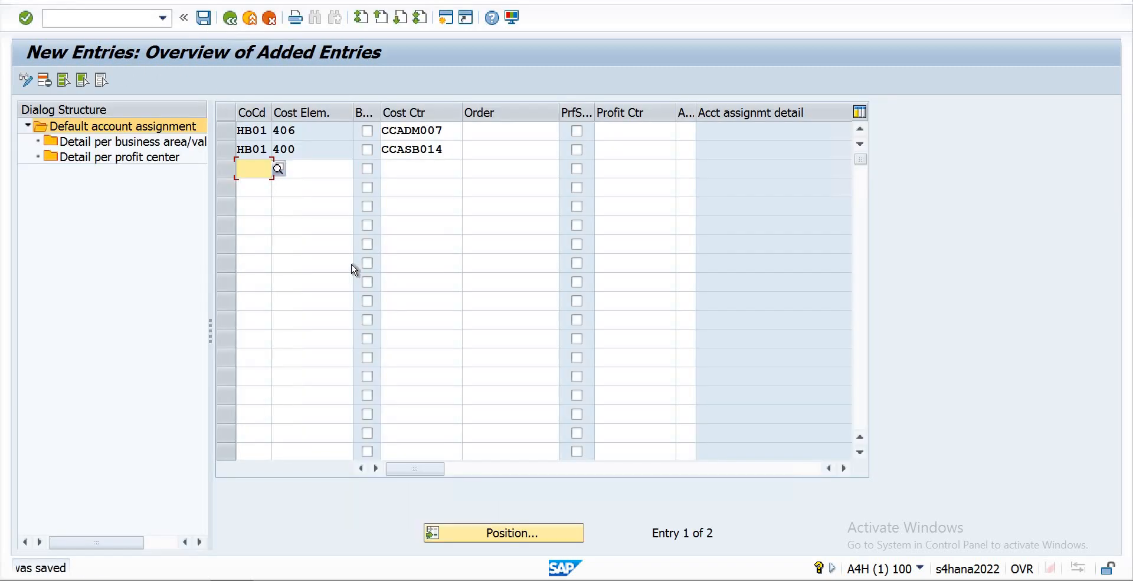
# Step: List all activity types of controlling area HB01 with transaction KL03 and check the allocation cost element of the Admin activity
pyautogui.click(118, 20)
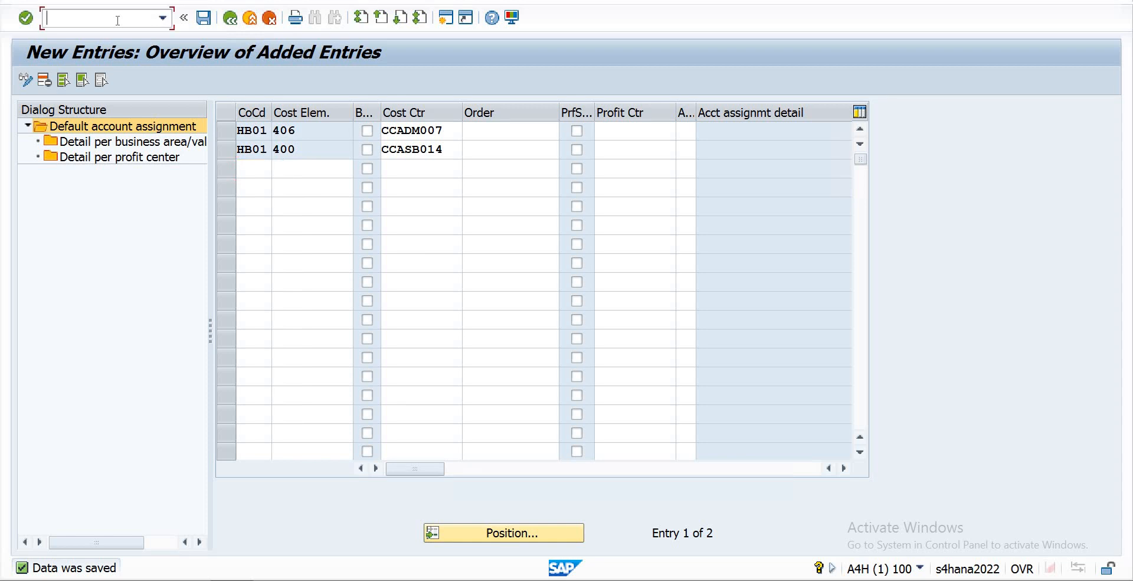
pyautogui.write('/n')
pyautogui.write('kl03')
pyautogui.press('Return')
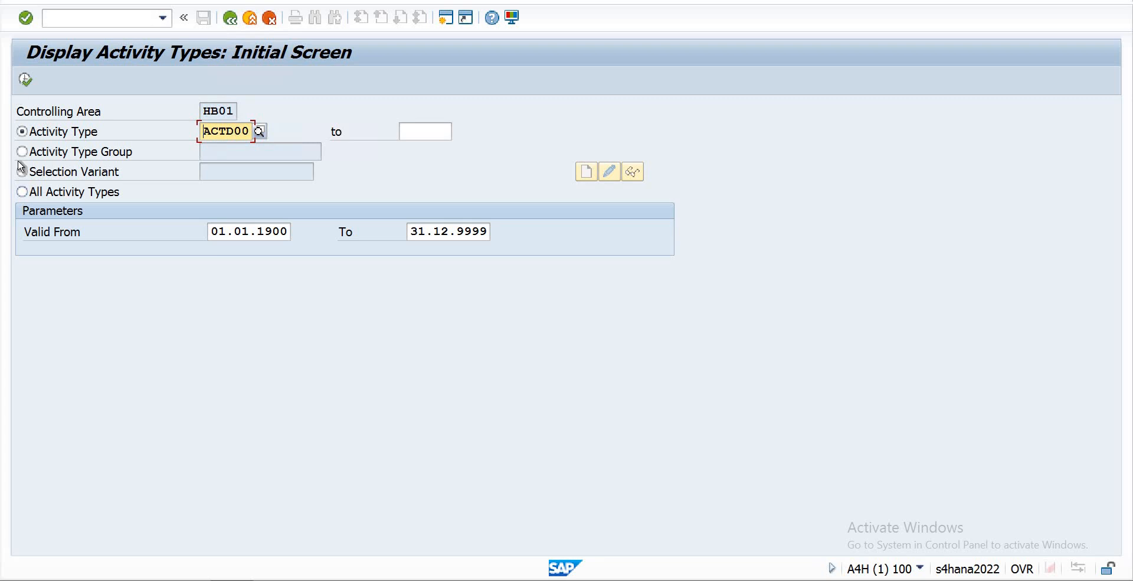
pyautogui.click(26, 81)
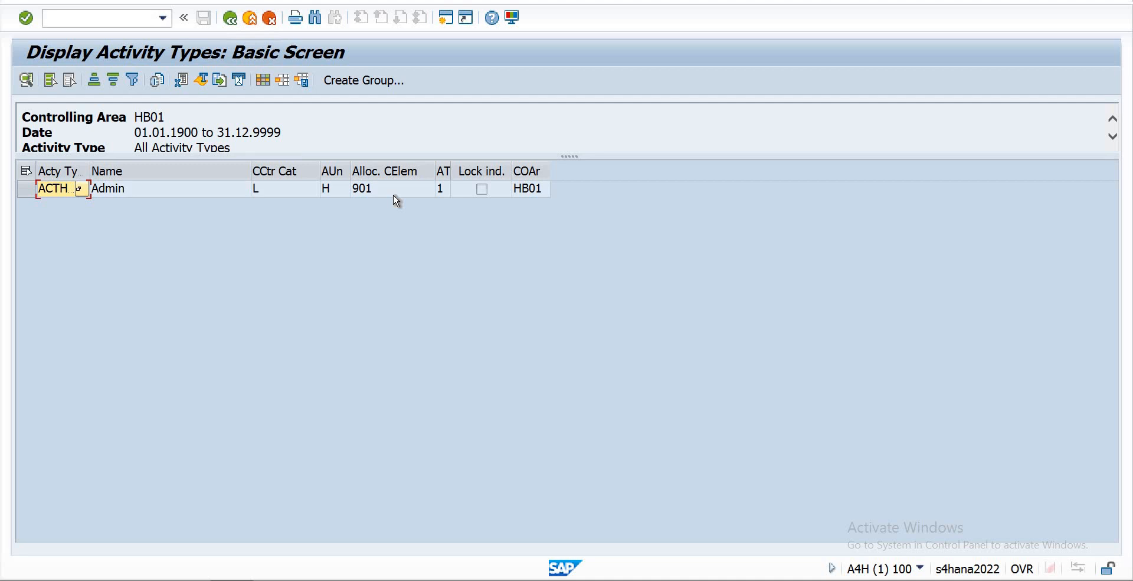
pyautogui.click(372, 194)
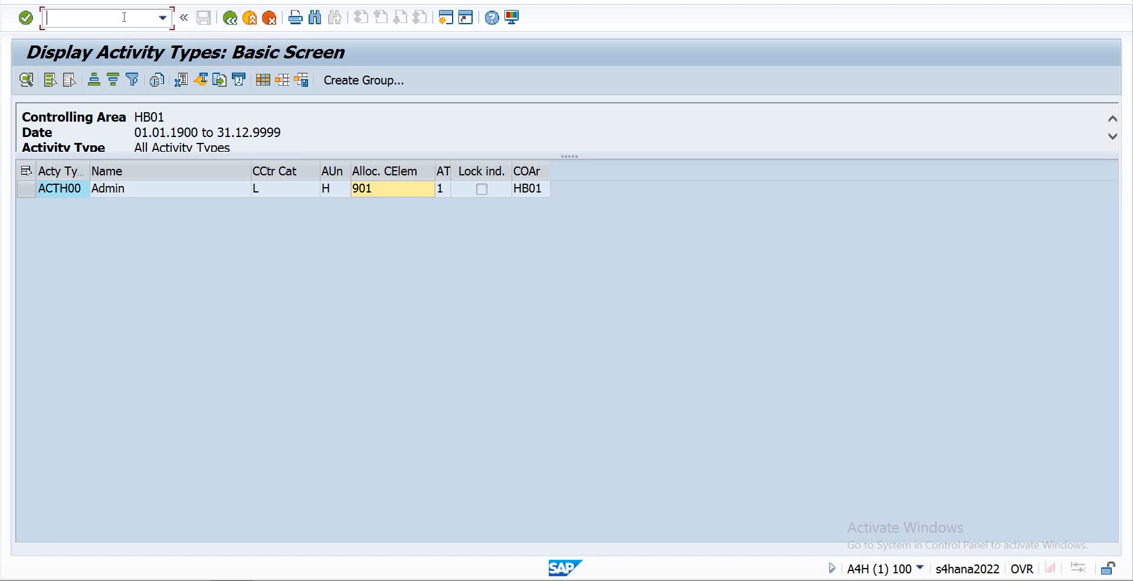
# Step: Leave the activity type list and open the transaction for entering a G/L account document
pyautogui.write('/n')
pyautogui.write('kl02')
pyautogui.press('Return')
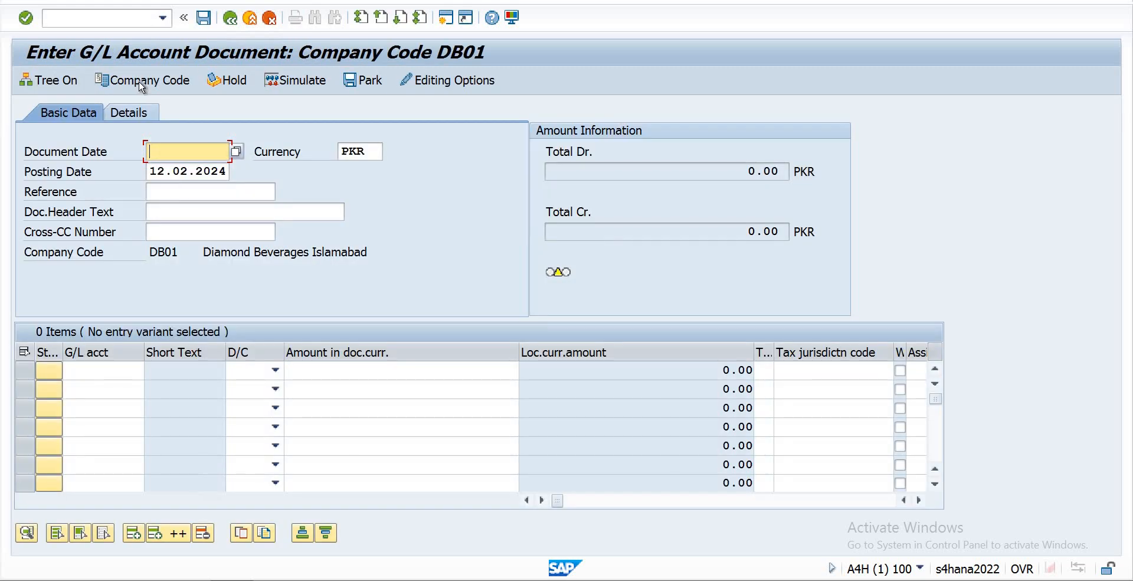
# Step: Change the company code of the G/L account document to HB01
pyautogui.click(142, 87)
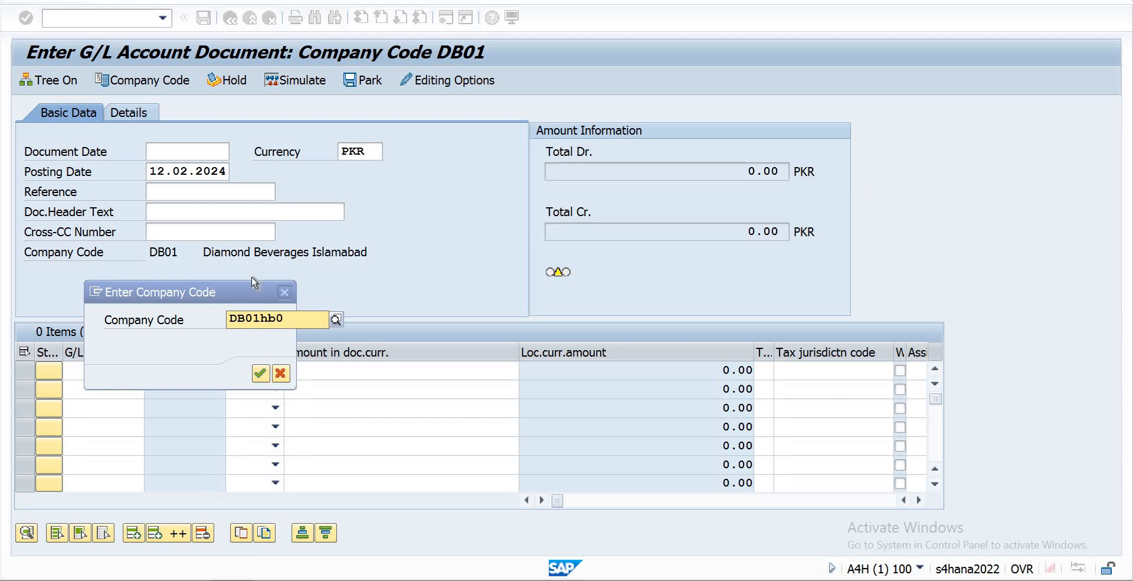
pyautogui.press('Return')
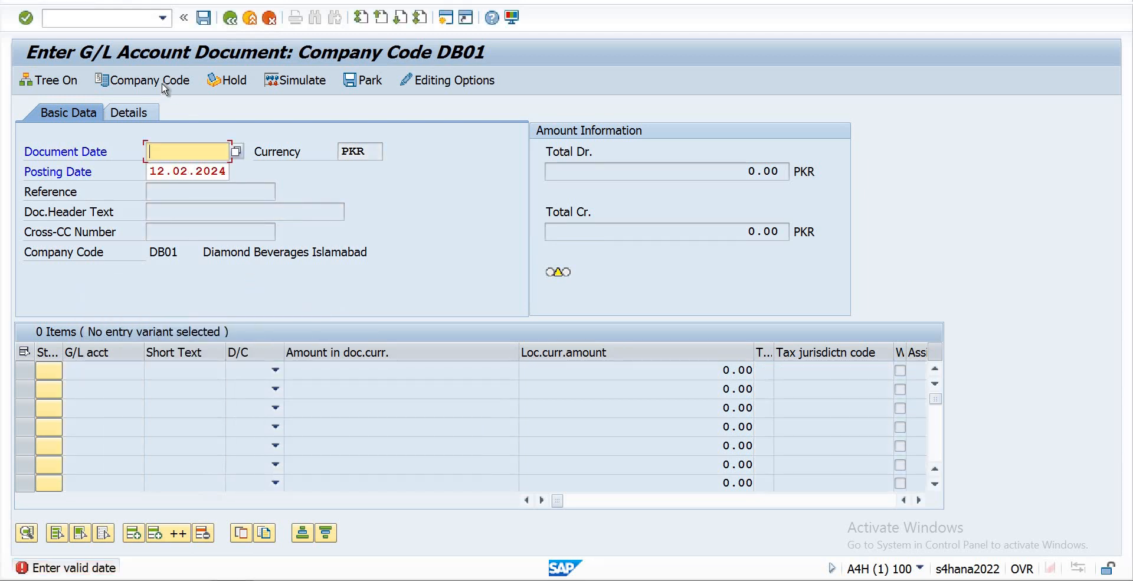
pyautogui.press('F7')
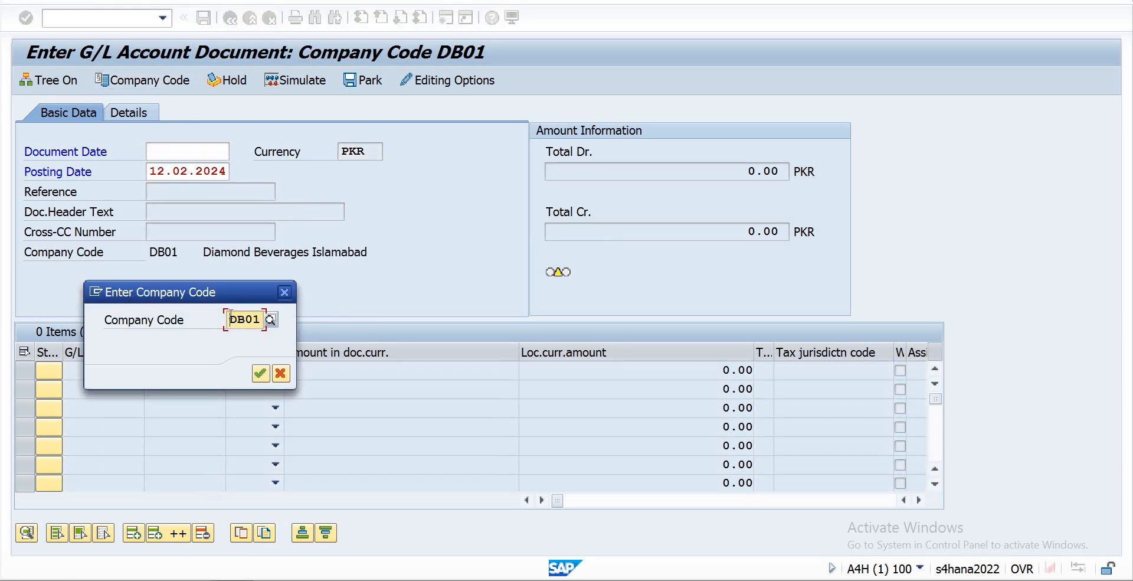
pyautogui.write('hb')
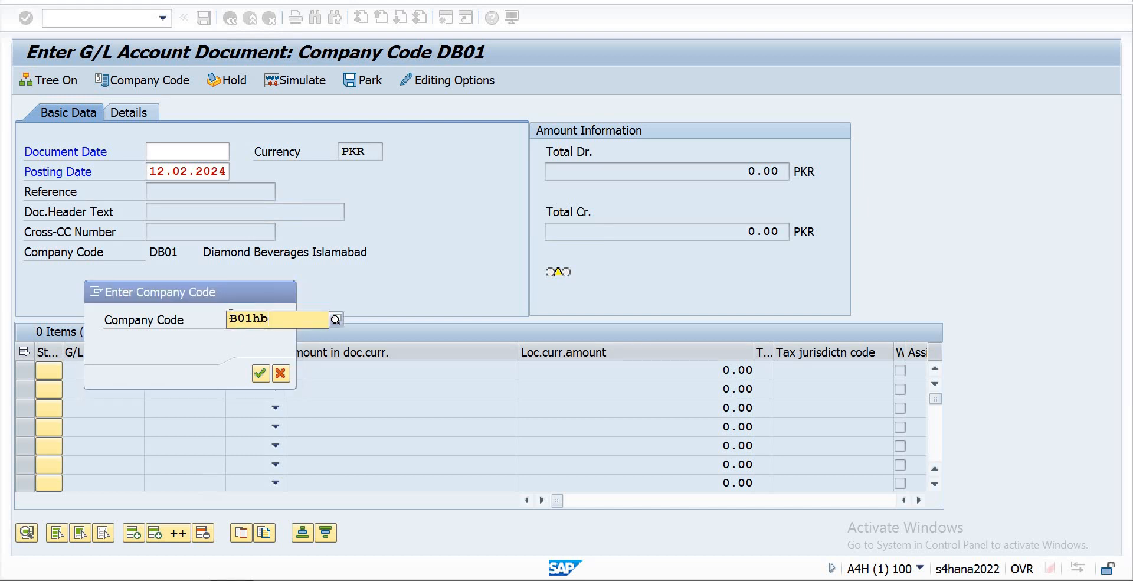
pyautogui.press('BackSpace')
pyautogui.press('BackSpace')
pyautogui.press('BackSpace')
pyautogui.press('BackSpace')
pyautogui.press('BackSpace')
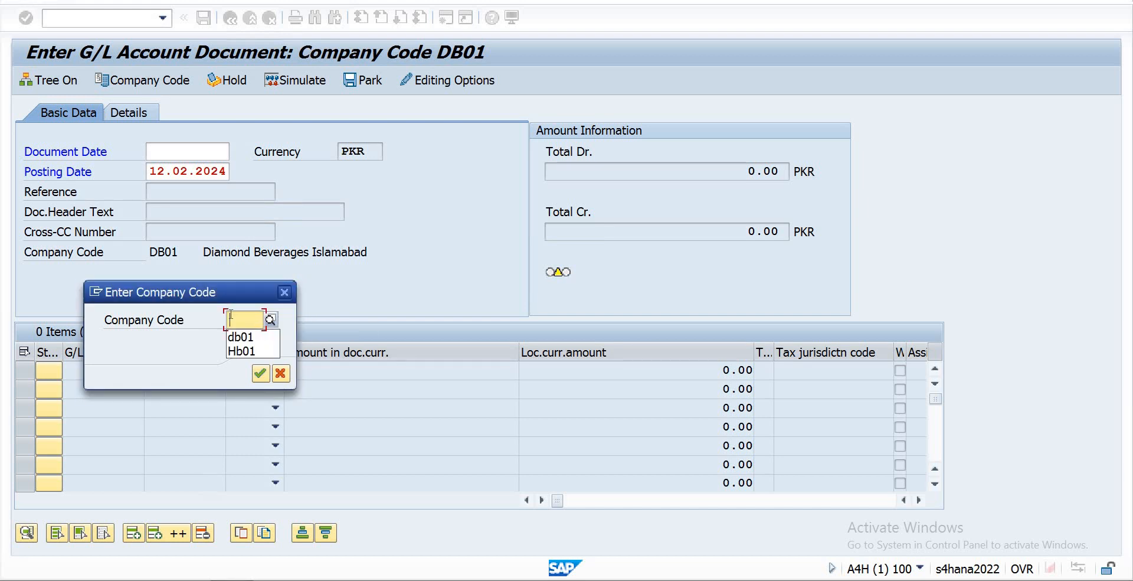
pyautogui.write('Hb01')
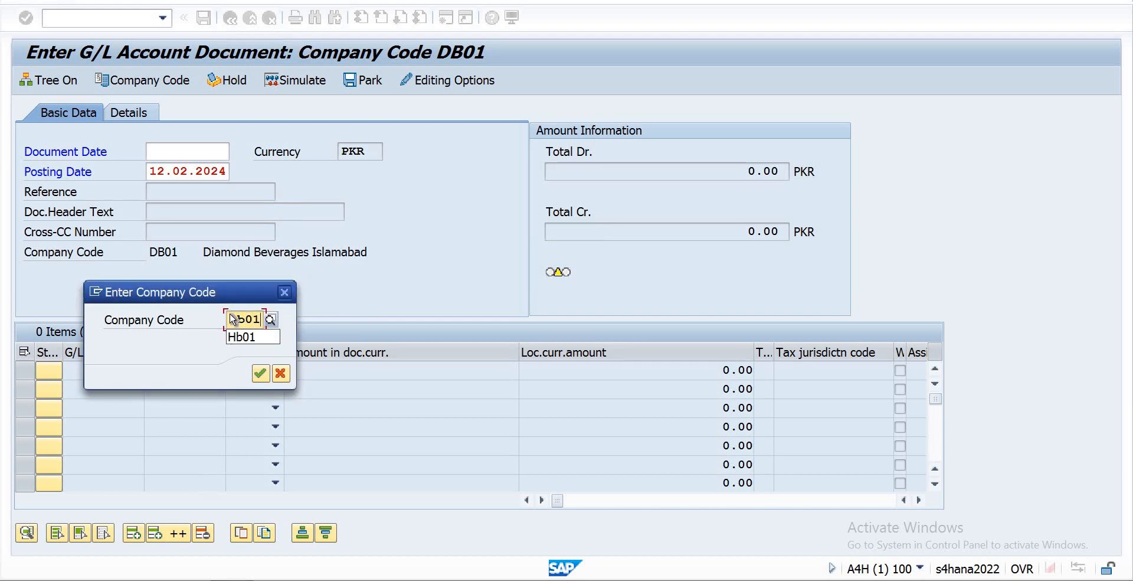
pyautogui.press('Return')
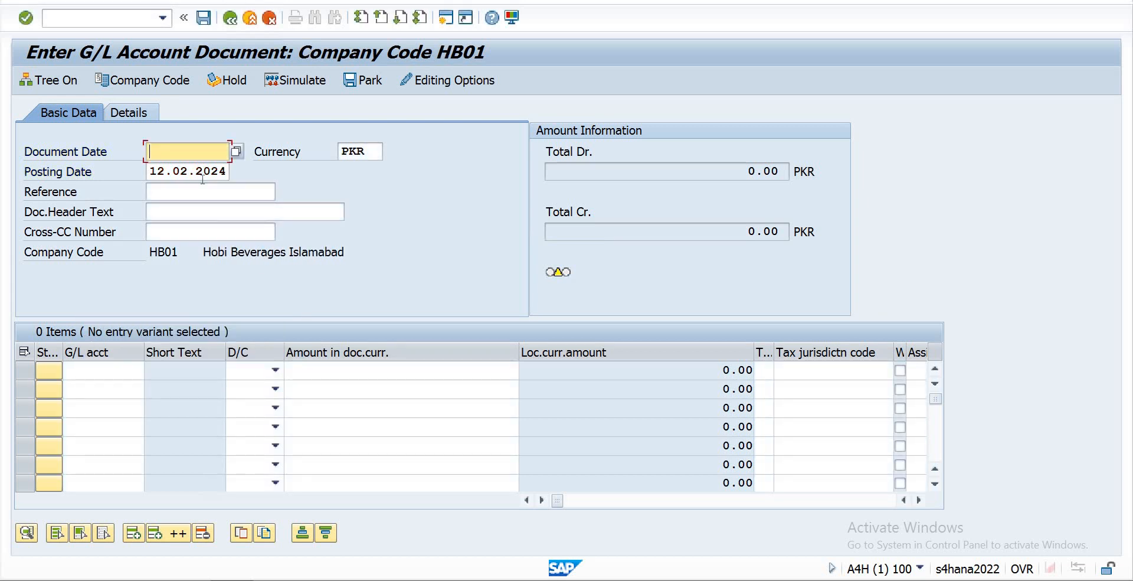
# Step: Set the document date to 12.02.2024 and enter the document header text "Stationary Expense to Adn"
pyautogui.write('12.02.2024')
pyautogui.press('Tab')
pyautogui.press('Tab')
pyautogui.press('Tab')
pyautogui.press('Tab')
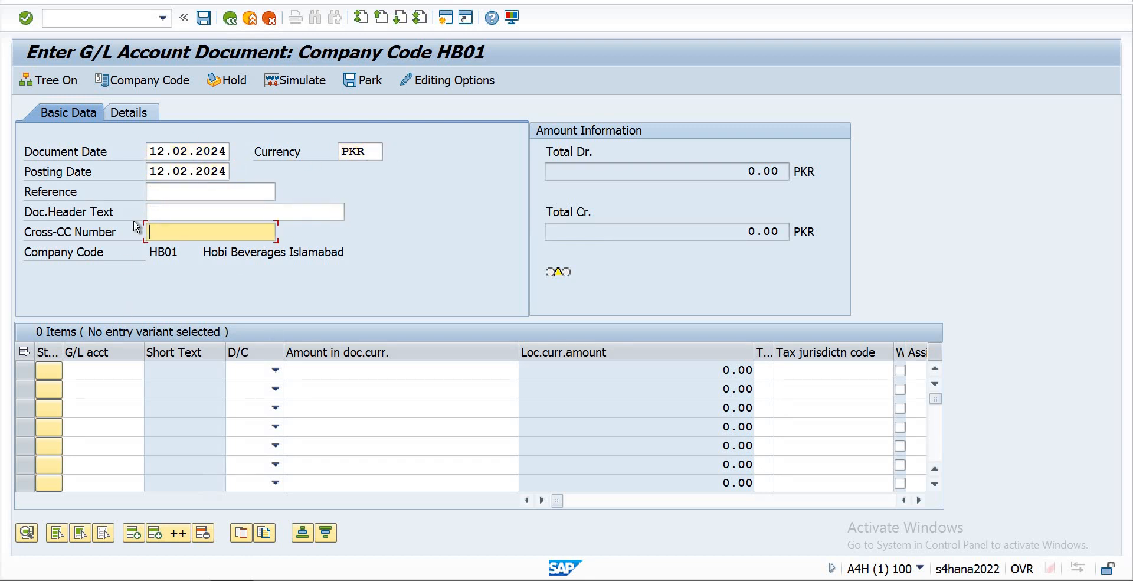
pyautogui.click(166, 213)
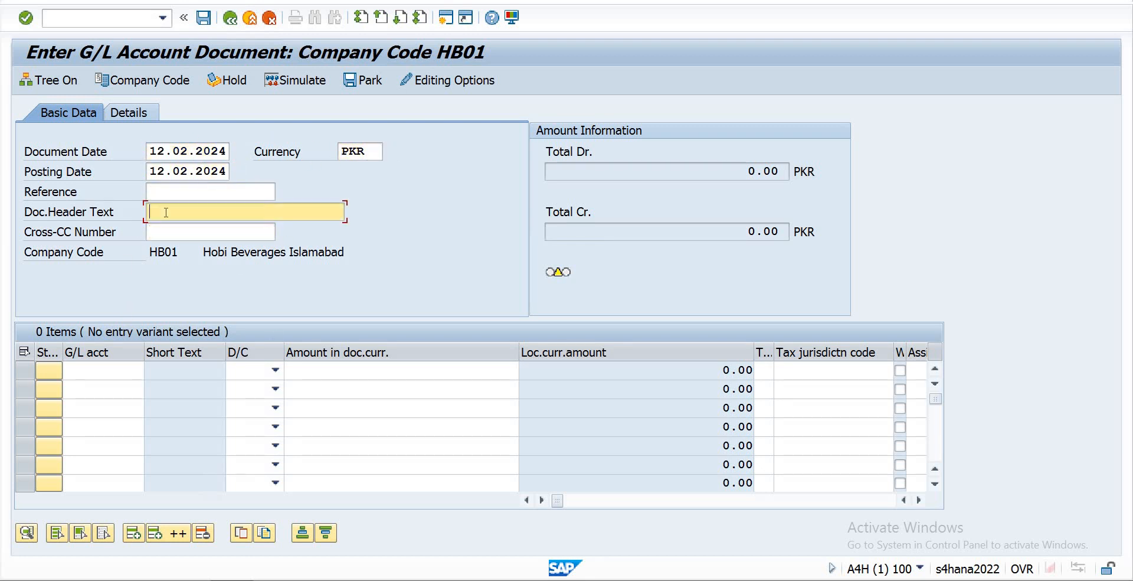
pyautogui.write('Stationary Expense to Adn')
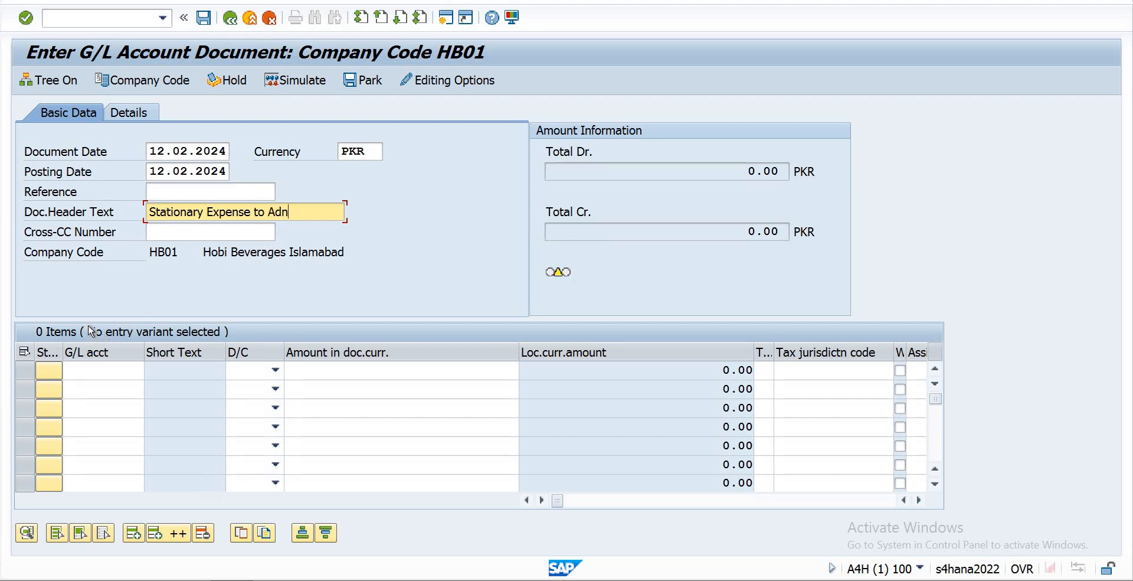
# Step: Look up the G/L accounts of chart COAH and choose account 406 Stationery Expense for the first line item
pyautogui.click(111, 371)
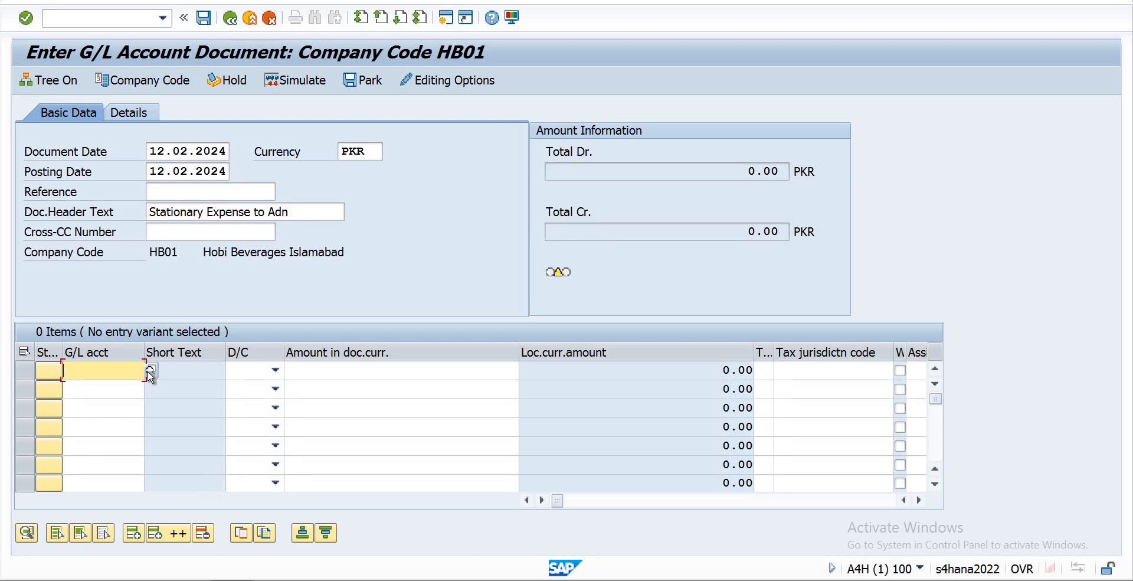
pyautogui.press('F4')
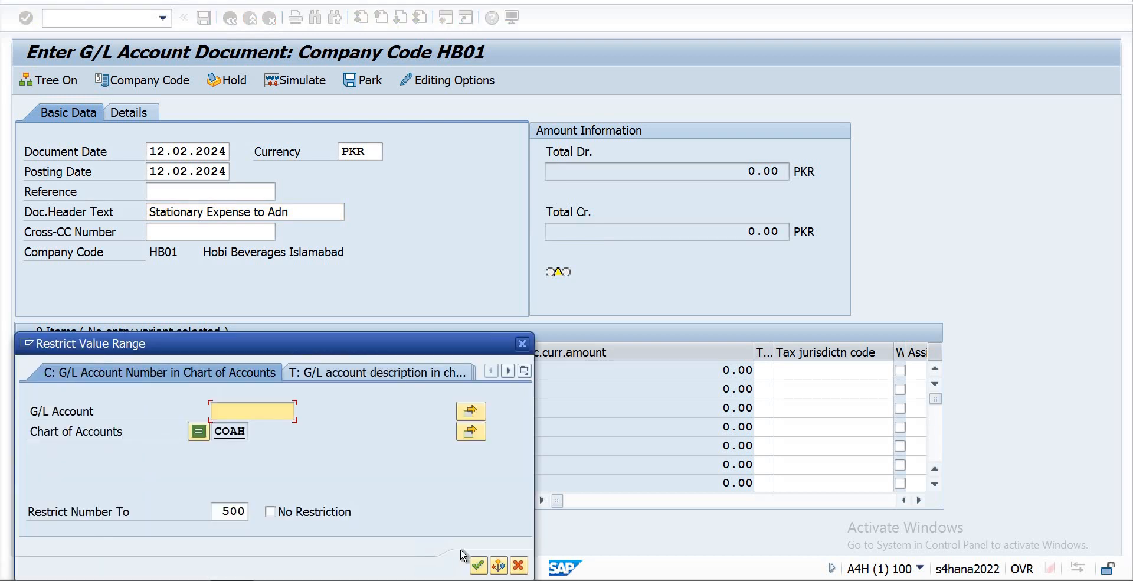
pyautogui.press('Return')
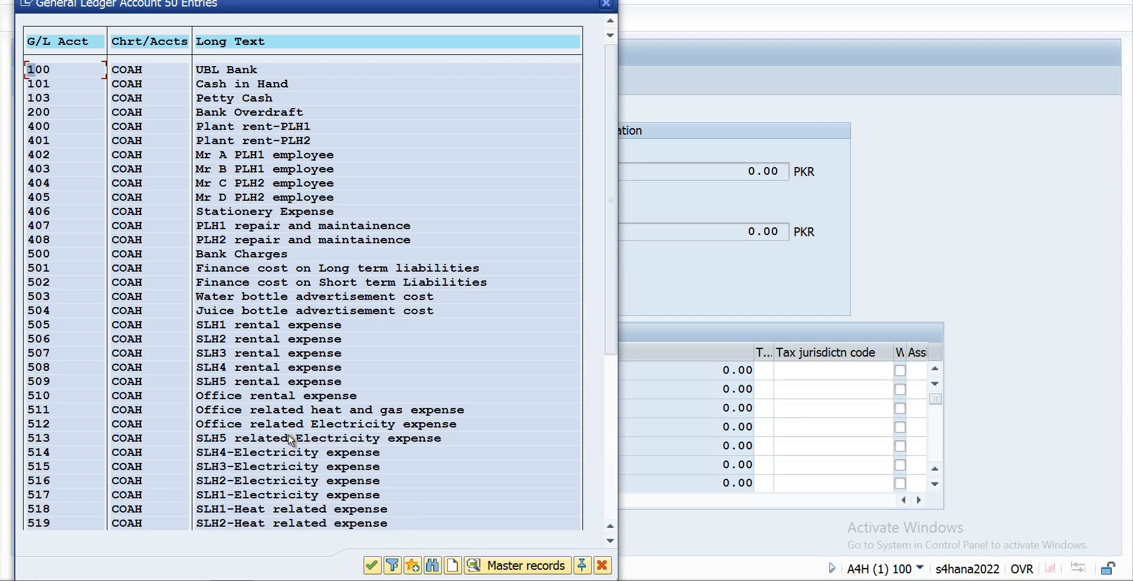
pyautogui.doubleClick(252, 214)
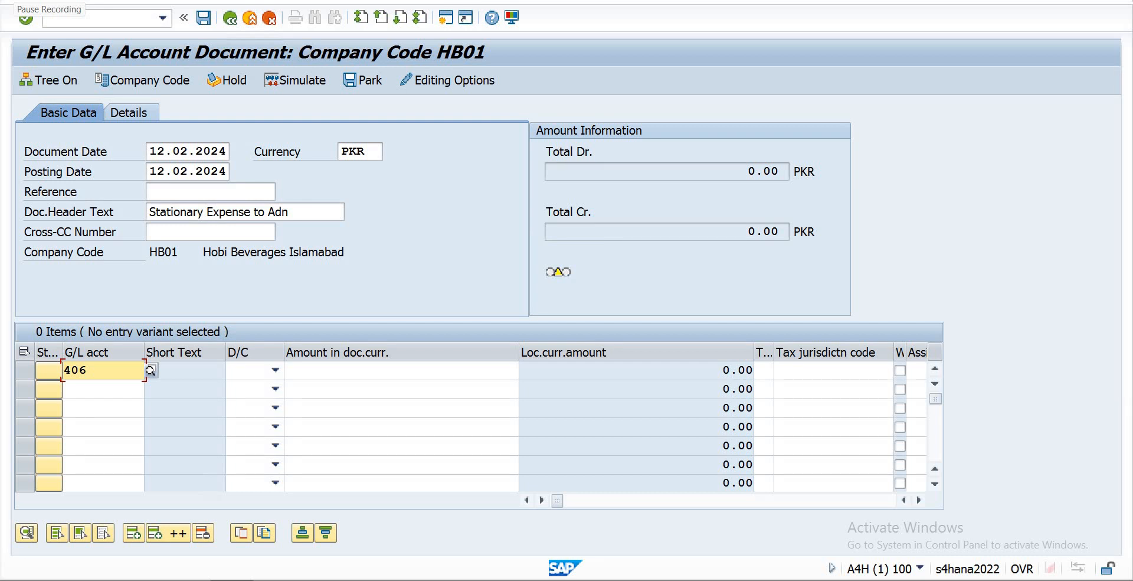
# Step: Make the account 406 line a debit of 65000 and confirm the entry so its default cost center is filled in
pyautogui.click(254, 370)
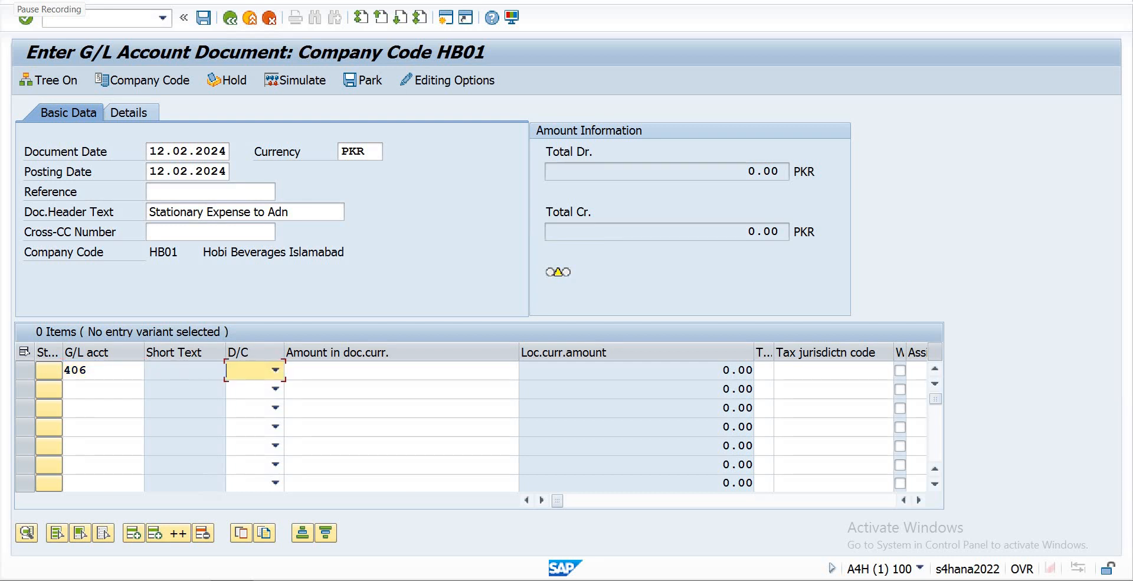
pyautogui.write('Debit')
pyautogui.click(374, 371)
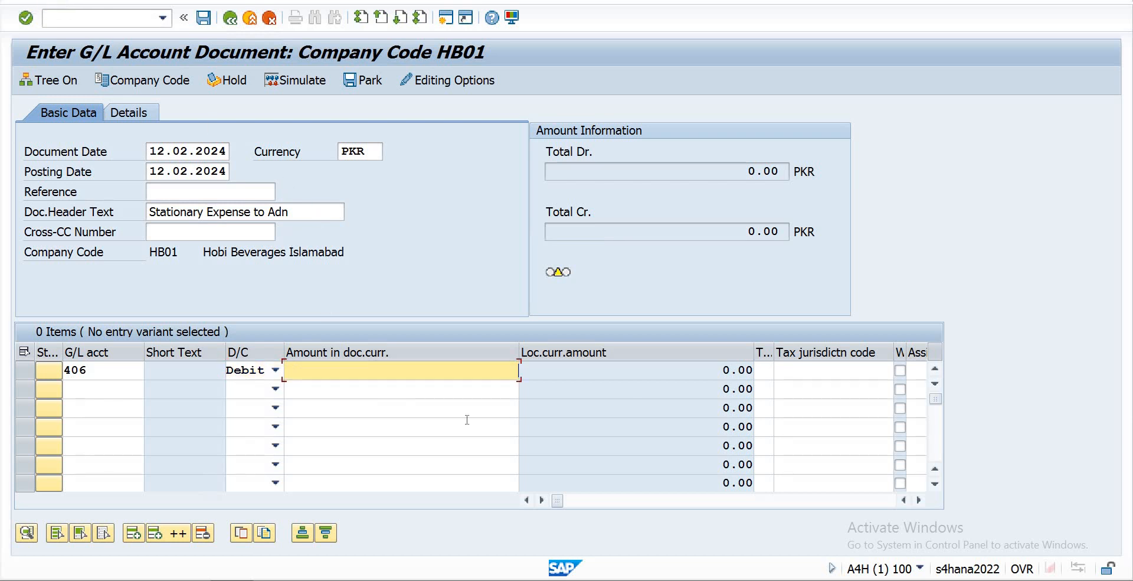
pyautogui.click(919, 501)
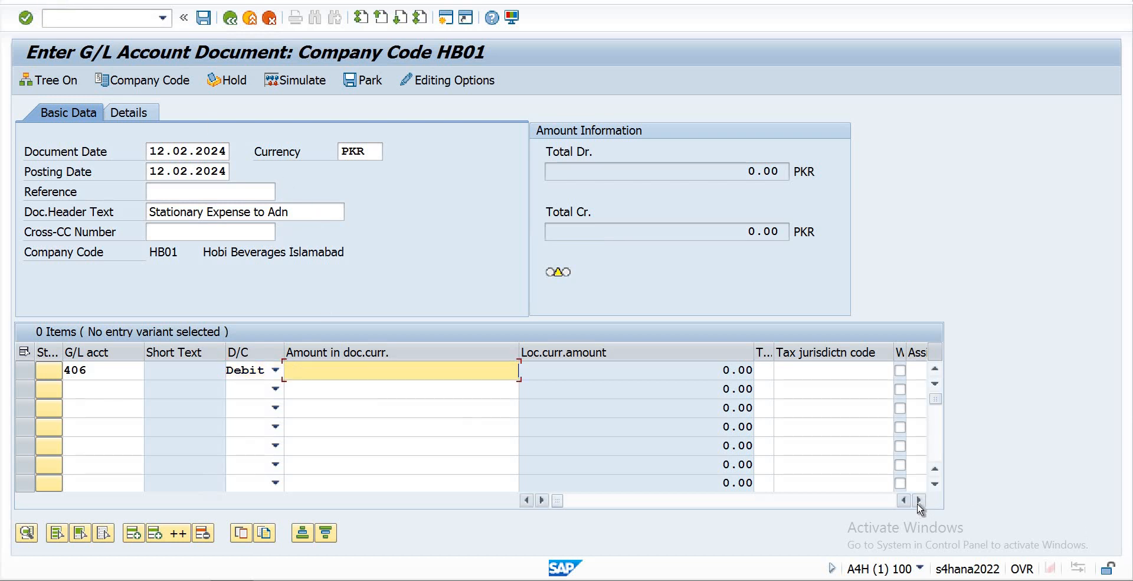
pyautogui.click(919, 500)
pyautogui.click(918, 501)
pyautogui.click(919, 501)
pyautogui.click(919, 501)
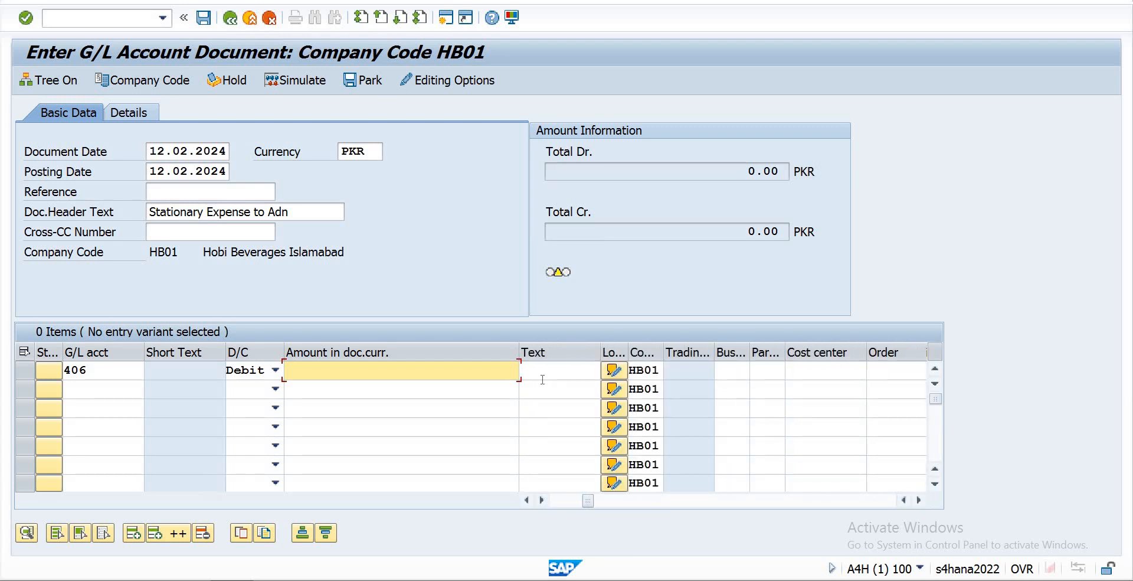
pyautogui.write('65000')
pyautogui.press('Return')
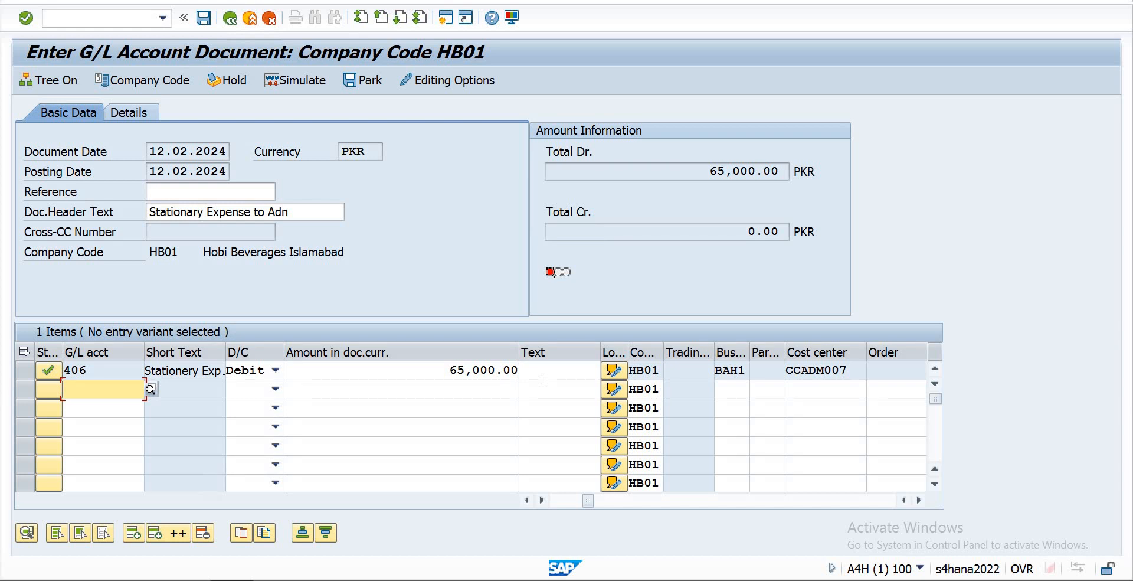
pyautogui.write('100')
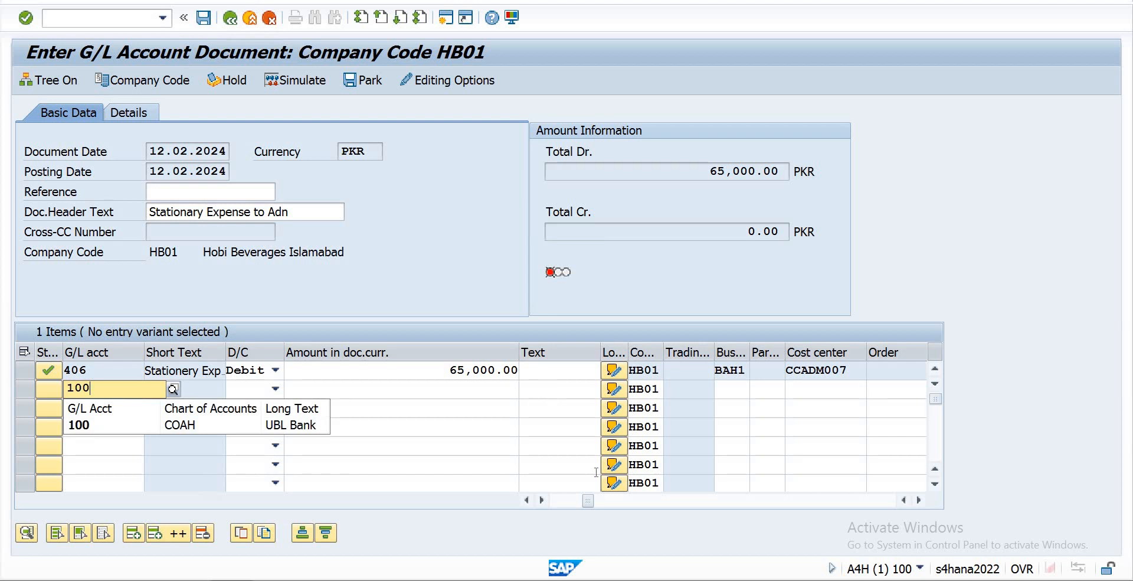
pyautogui.click(258, 392)
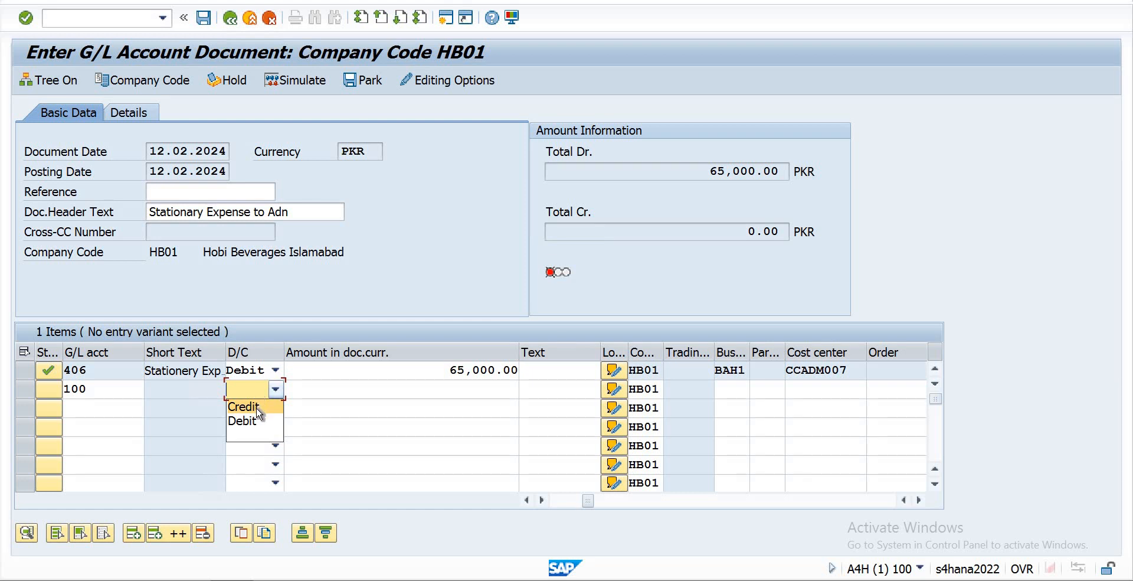
pyautogui.click(258, 407)
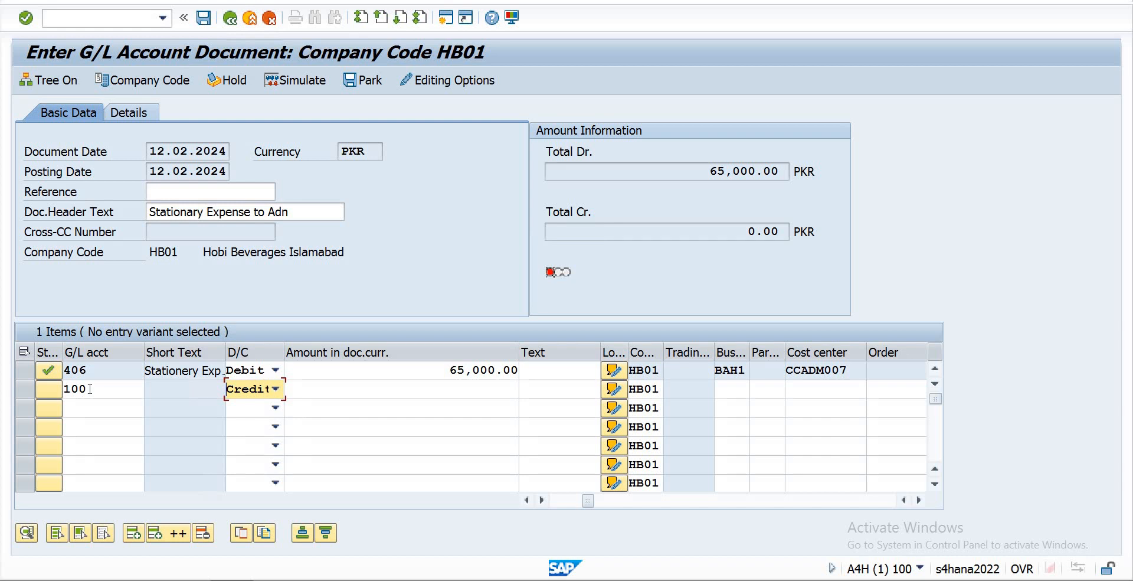
pyautogui.hotkey('shift', 'Tab')
pyautogui.press('BackSpace')
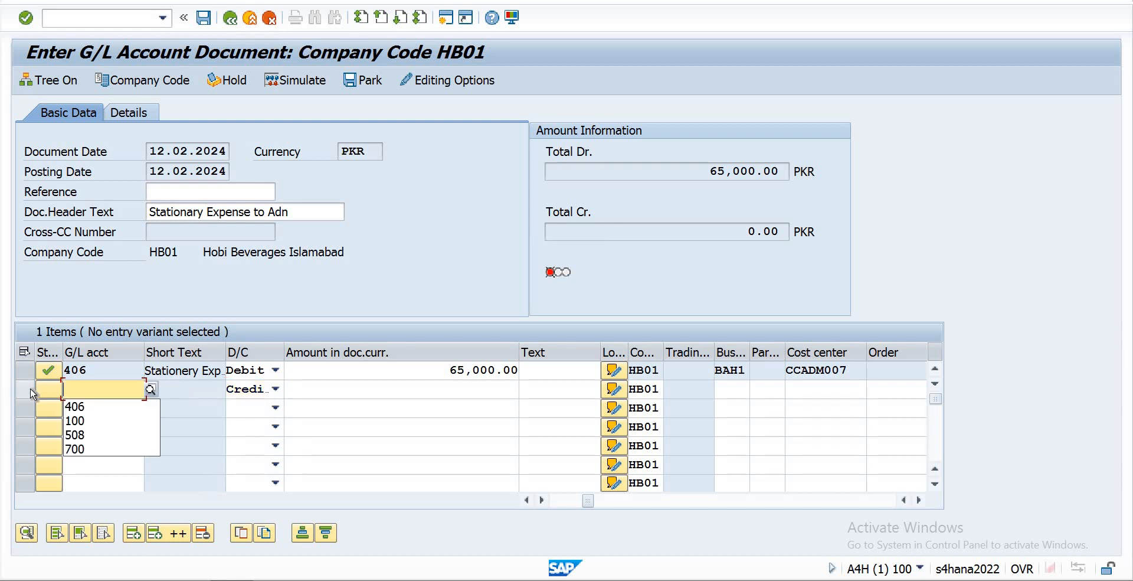
# Step: Enter G/L account 400 in the second line item as a debit of 1250000 and confirm the line
pyautogui.write('400')
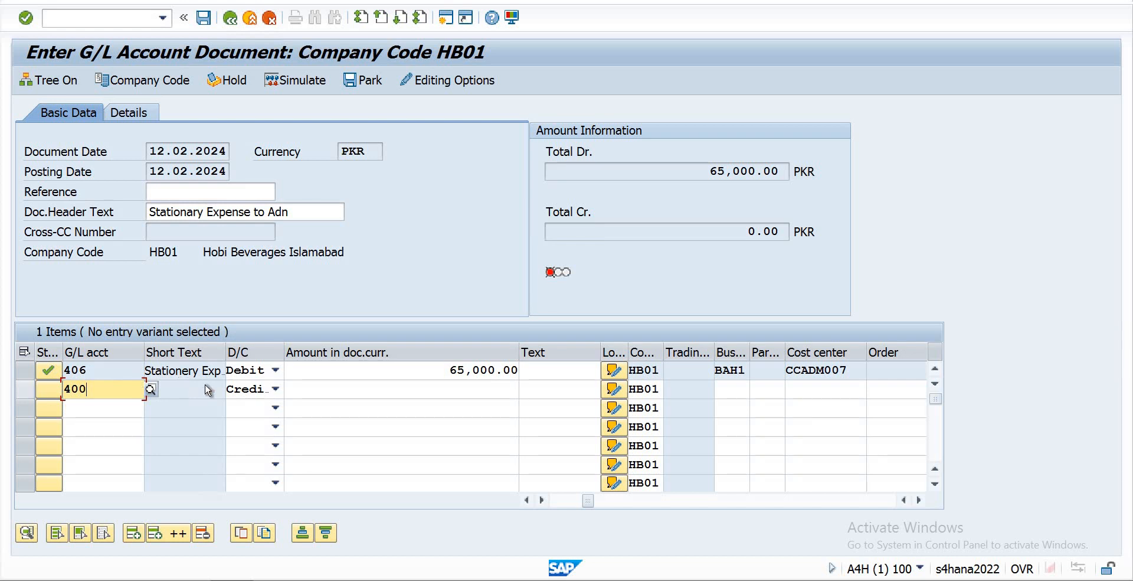
pyautogui.click(274, 390)
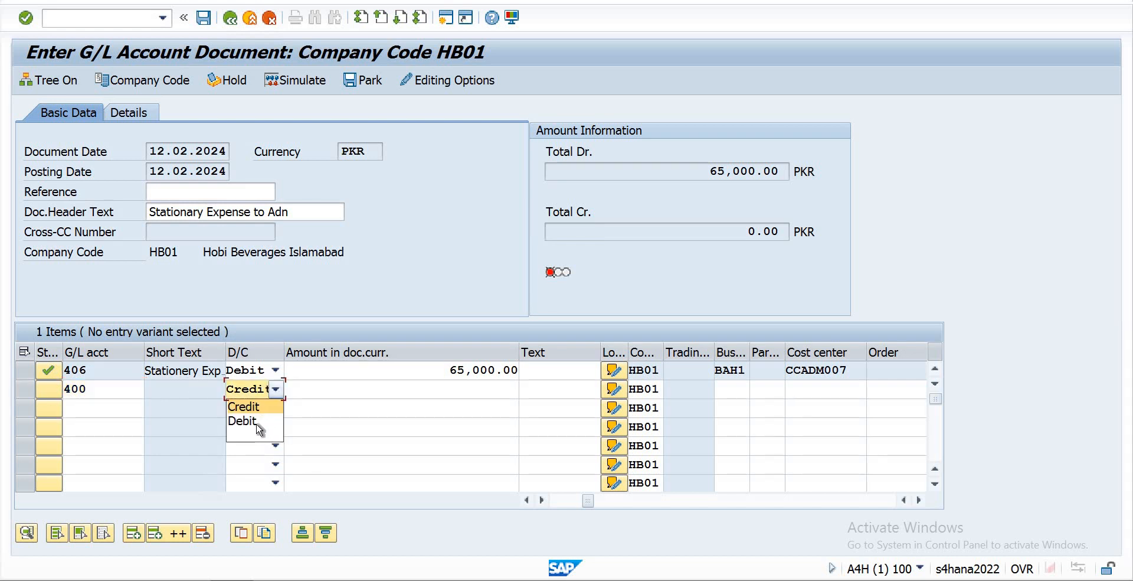
pyautogui.click(239, 423)
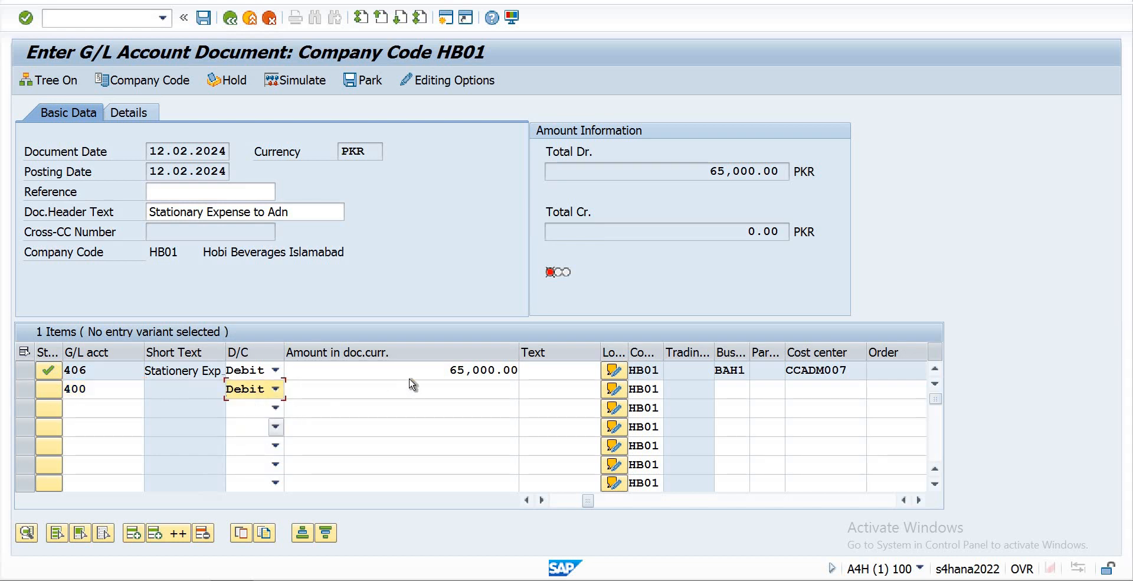
pyautogui.click(447, 389)
pyautogui.write('1250000')
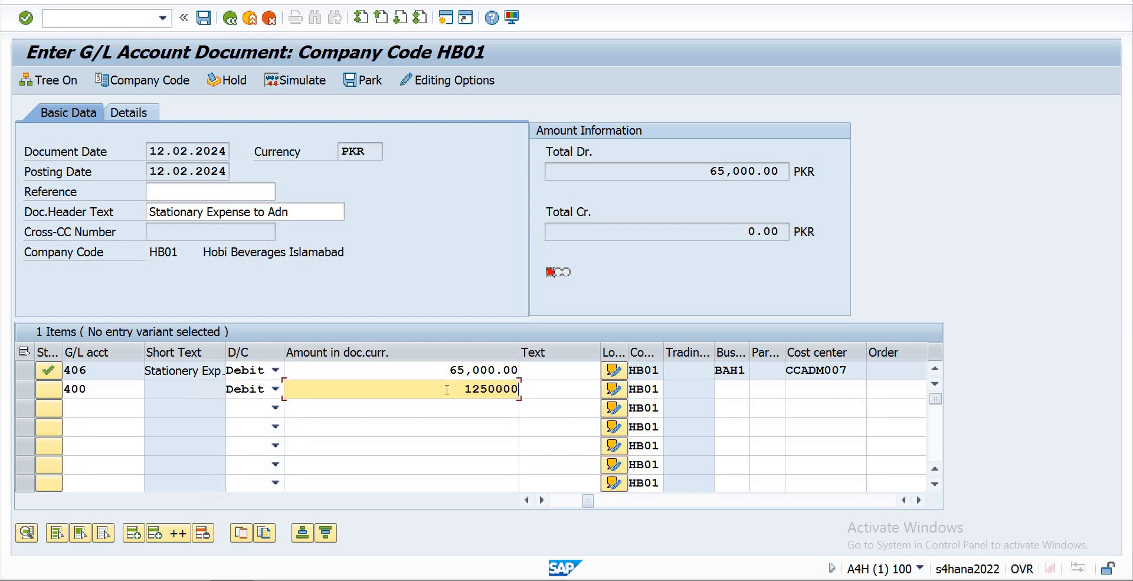
pyautogui.press('capslock')
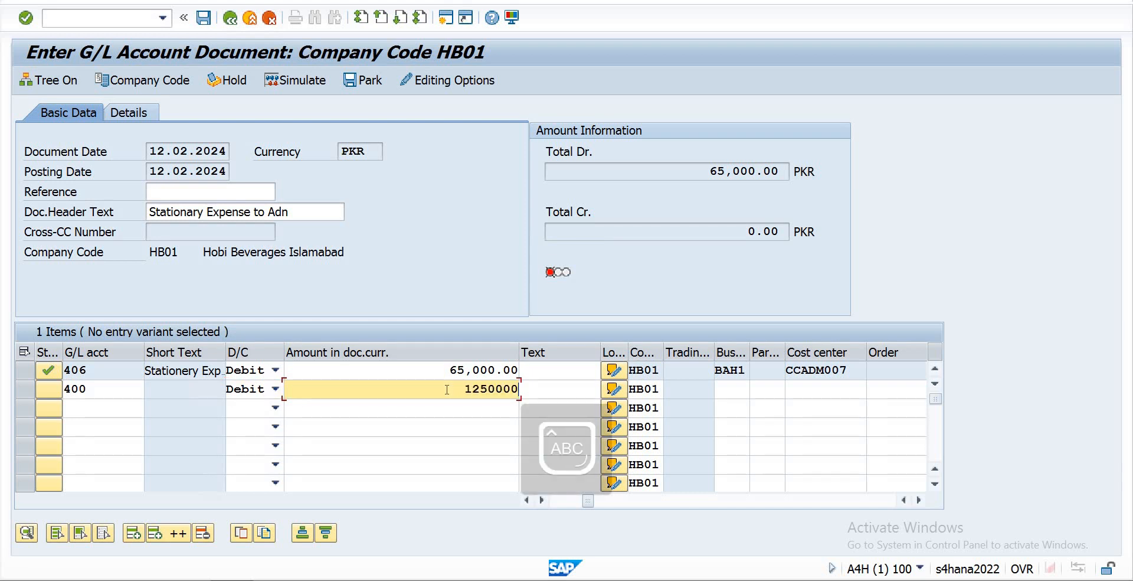
pyautogui.press('capslock')
pyautogui.press('Return')
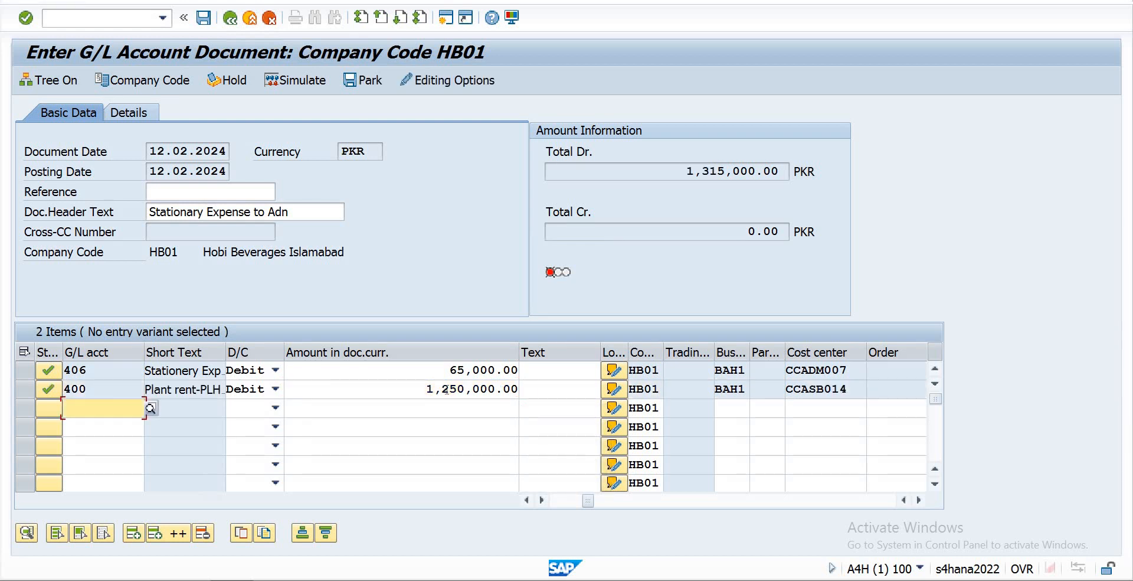
# Step: Add a third line crediting G/L account 100 with * as the amount to balance the document
pyautogui.write('100')
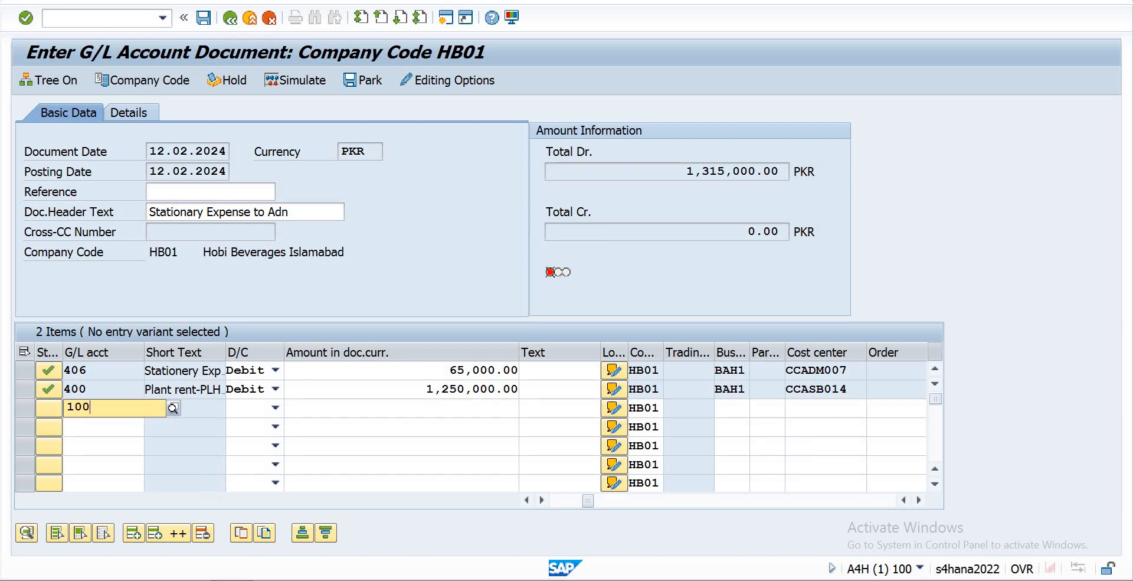
pyautogui.press('Tab')
pyautogui.press('c')
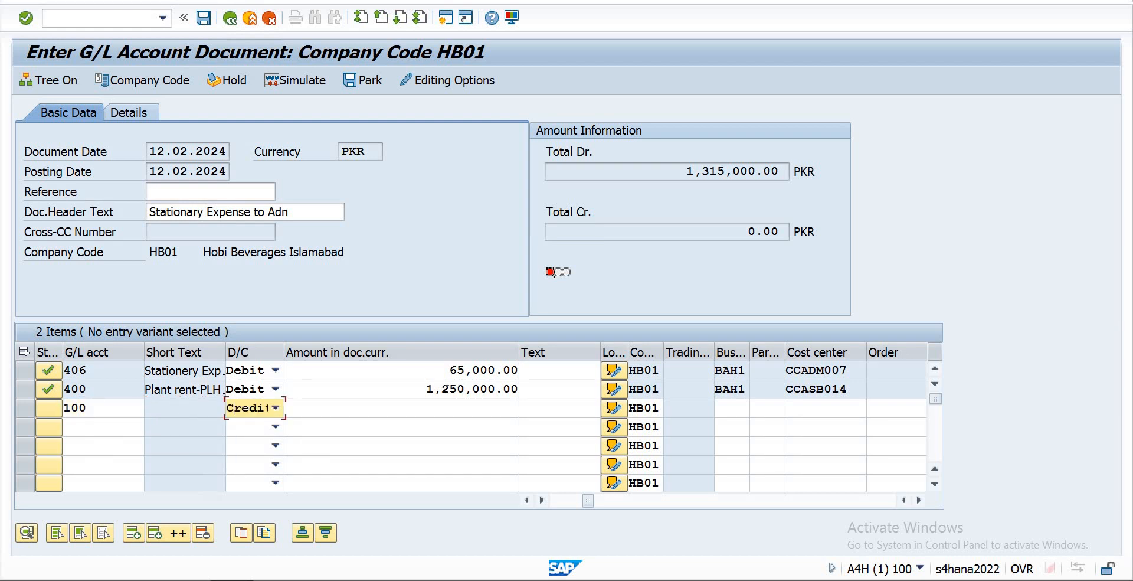
pyautogui.press('Tab')
pyautogui.write('*')
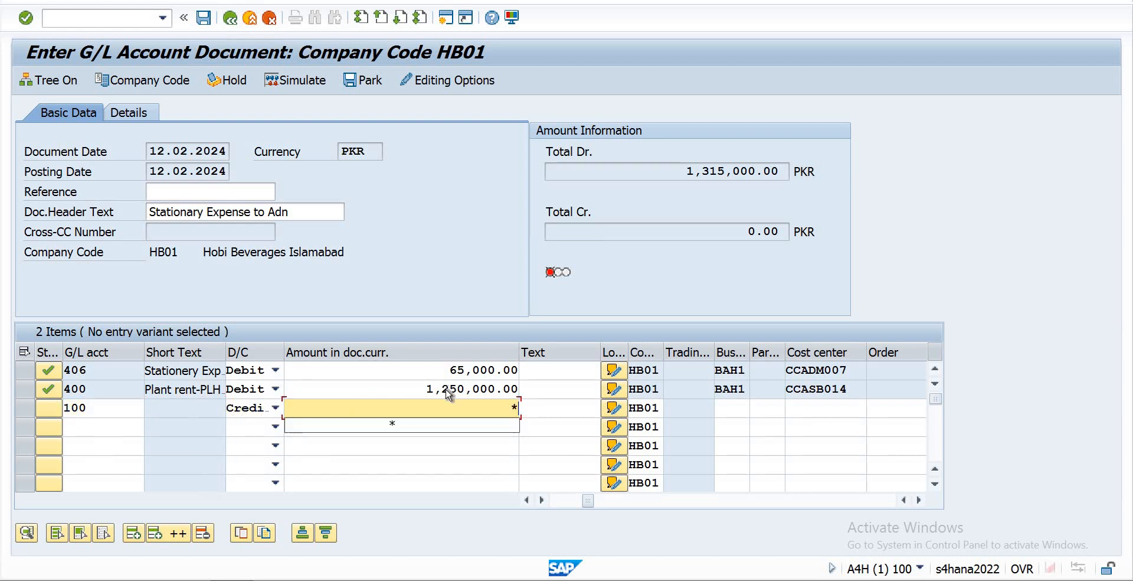
pyautogui.press('Return')
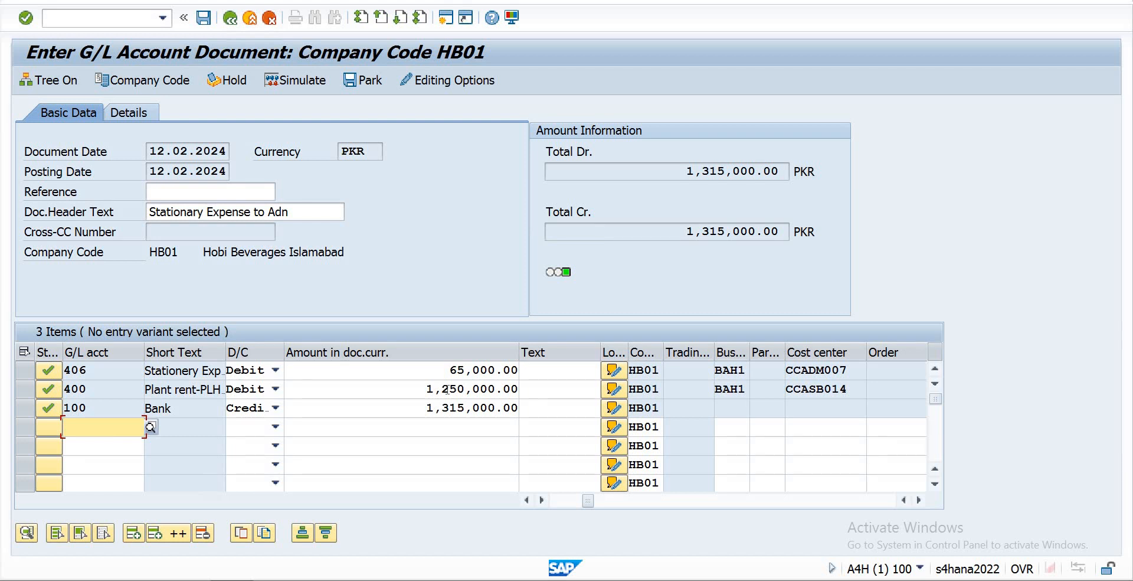
# Step: Simulate the G/L account document and try to post it from the document overview
pyautogui.click(293, 84)
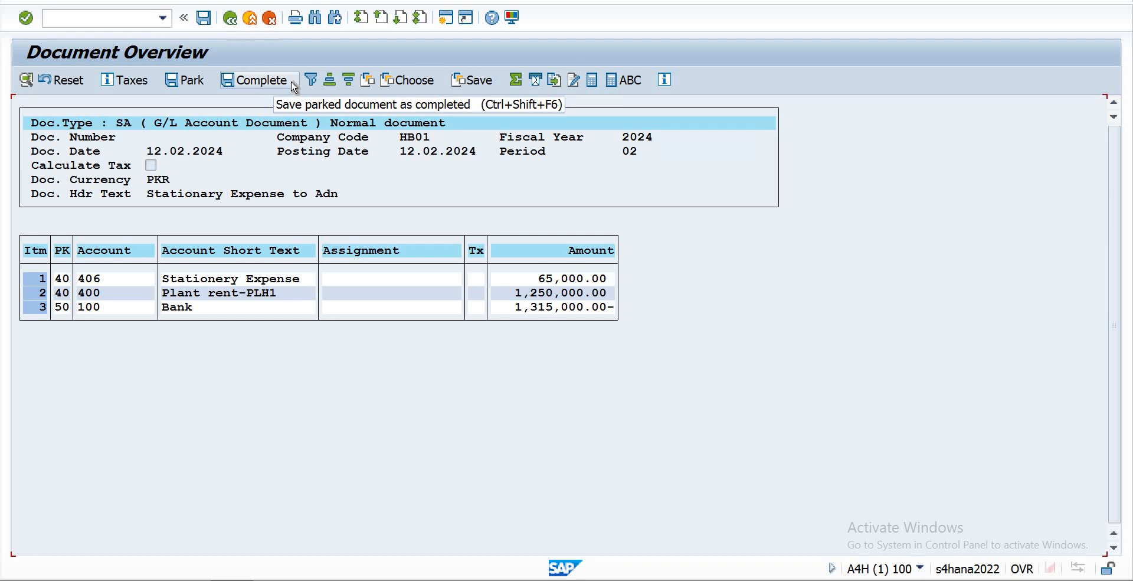
pyautogui.click(205, 19)
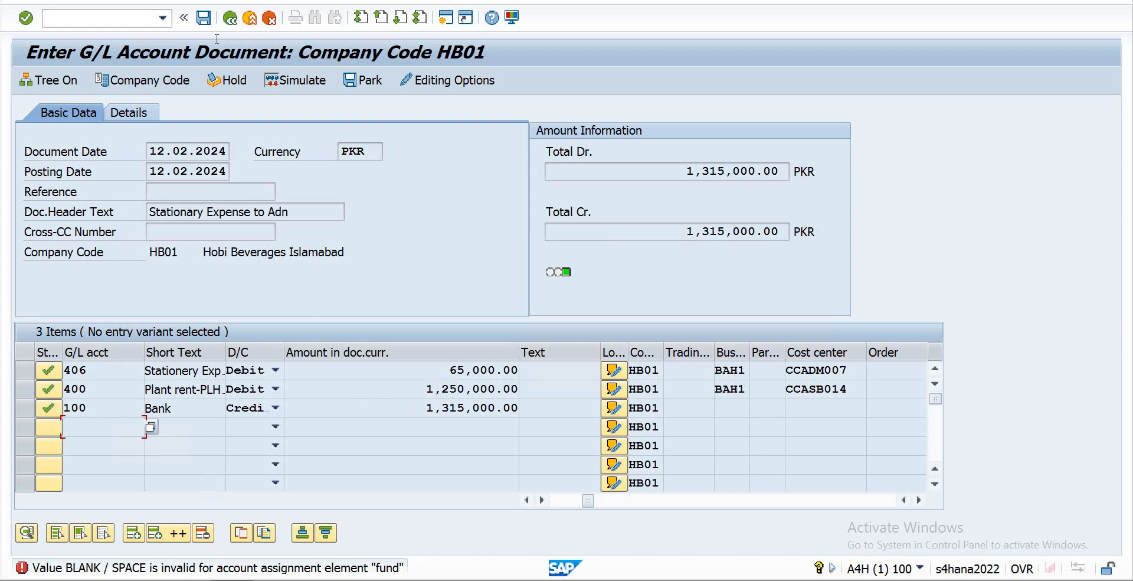
# Step: Leave the unposted G/L account document and discard its entered data to start with a blank one
pyautogui.press('Return')
pyautogui.click(251, 19)
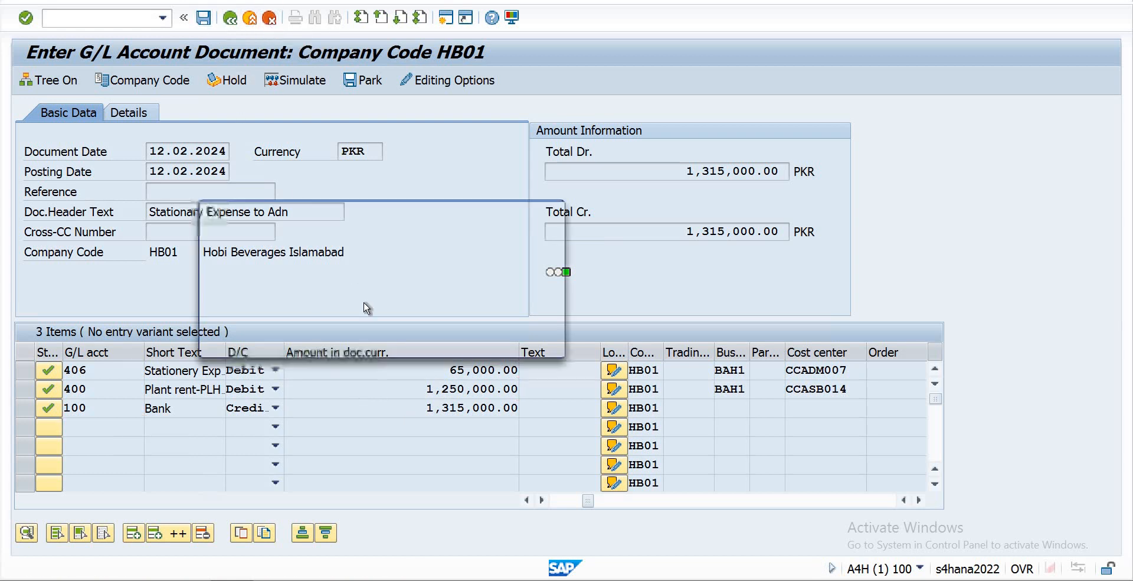
pyautogui.click(343, 342)
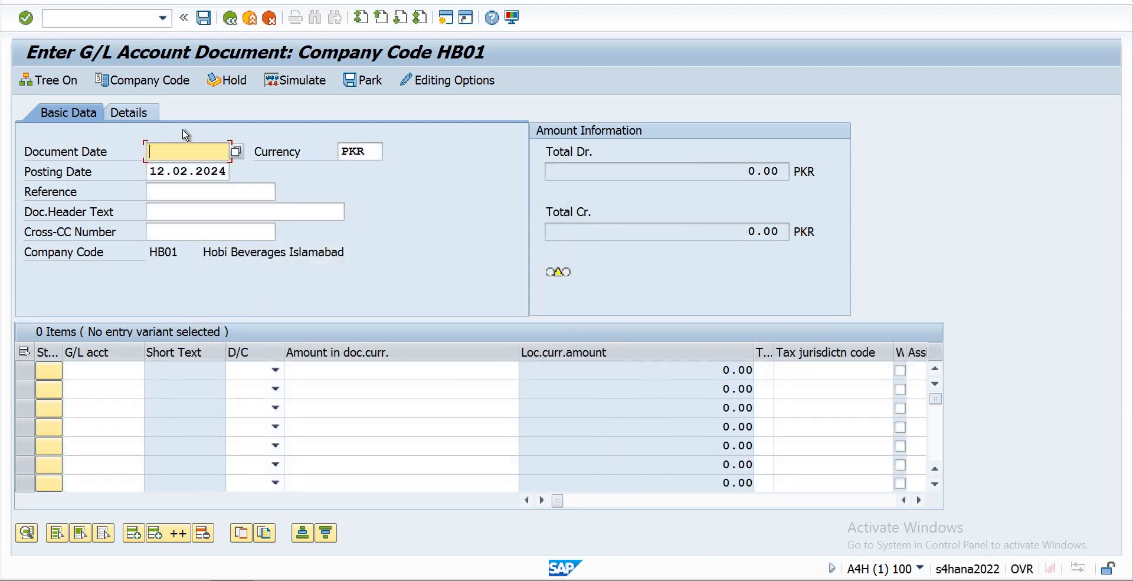
# Step: Fill the new document's header with document date 12.02.2024 and header text "Stationary Expense to Adn"
pyautogui.write('12.02')
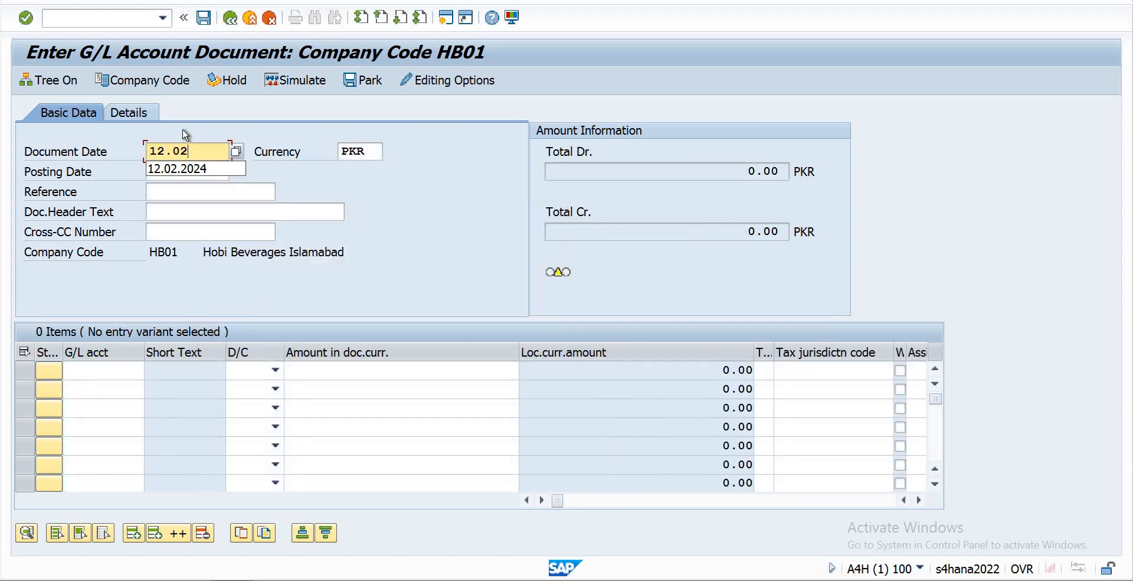
pyautogui.write('.2024')
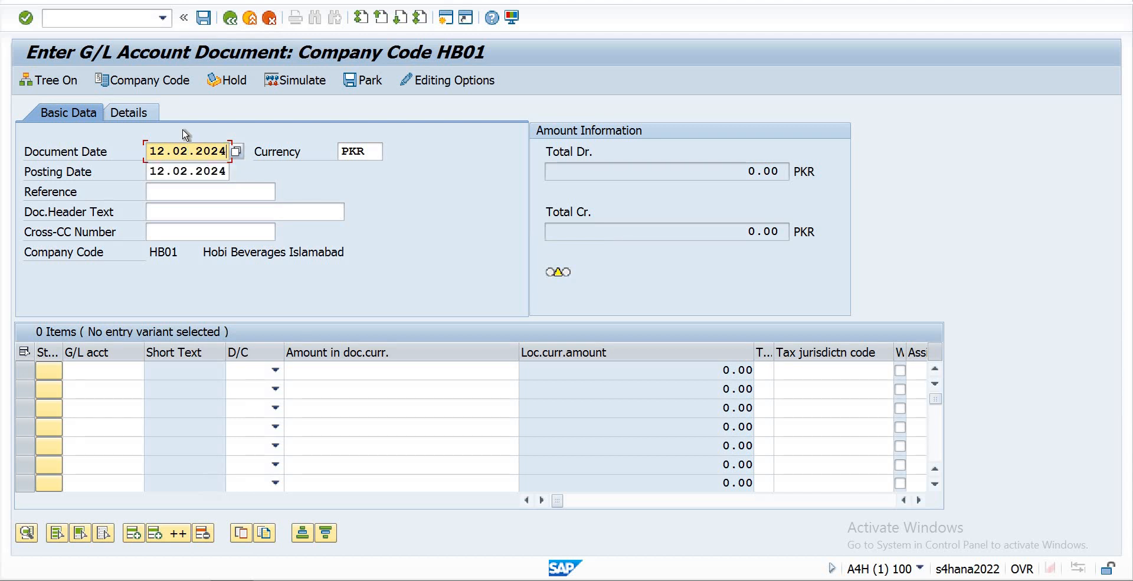
pyautogui.press('Tab')
pyautogui.press('Tab')
pyautogui.press('Tab')
pyautogui.press('Tab')
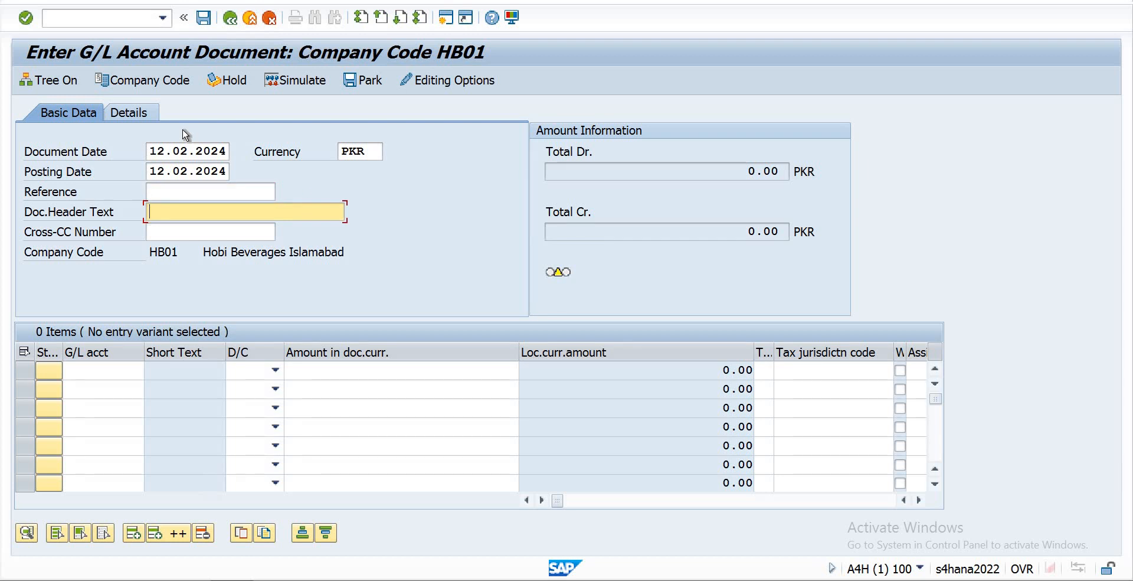
pyautogui.write('s')
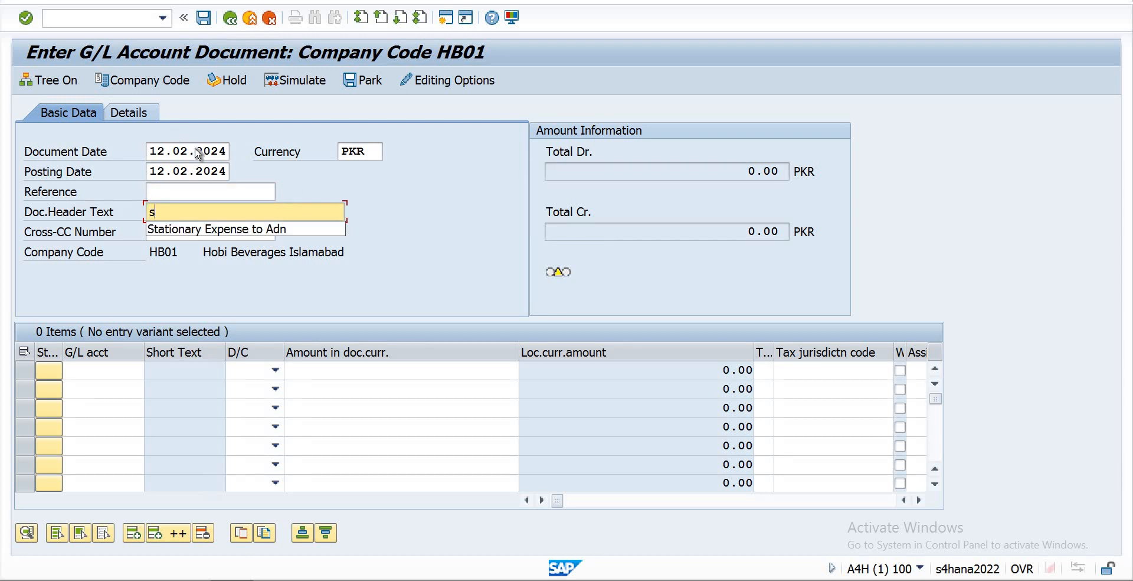
pyautogui.press('Return')
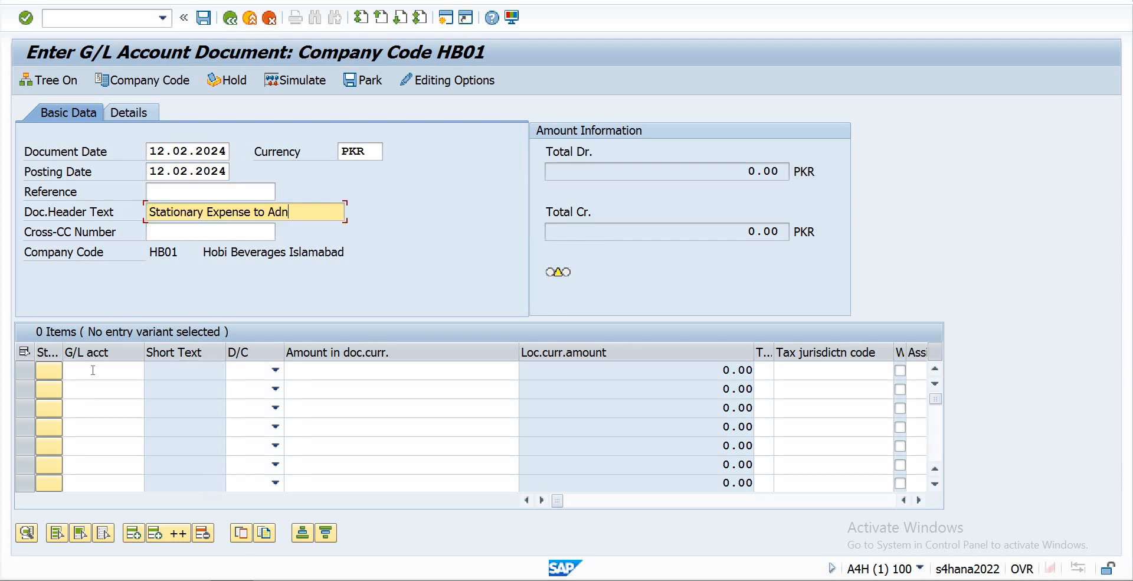
# Step: Enter G/L account 406 in the first line item as a debit of 650000
pyautogui.click(92, 370)
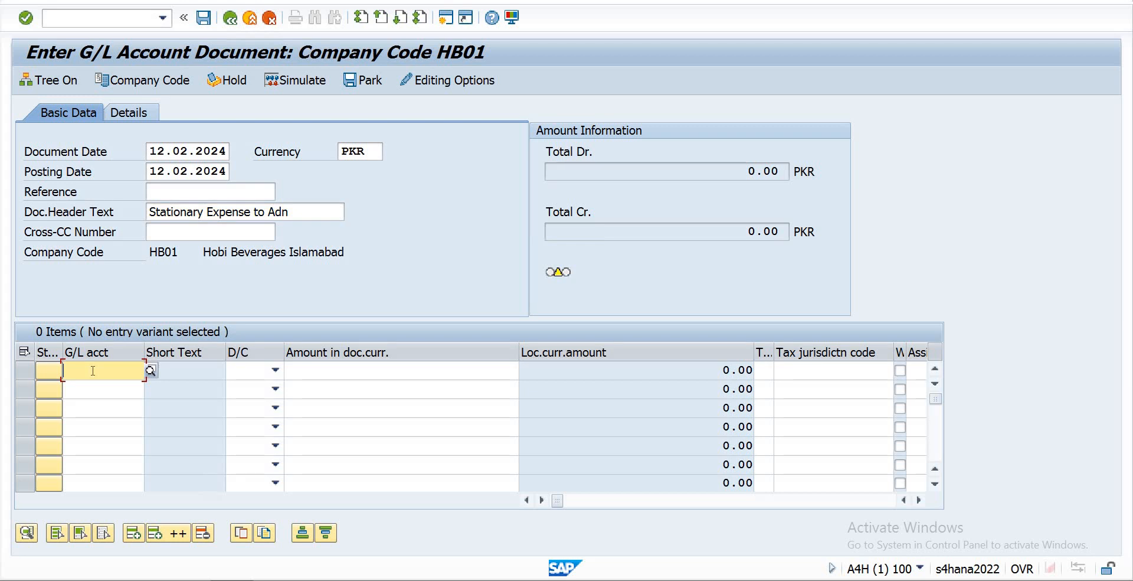
pyautogui.write('4')
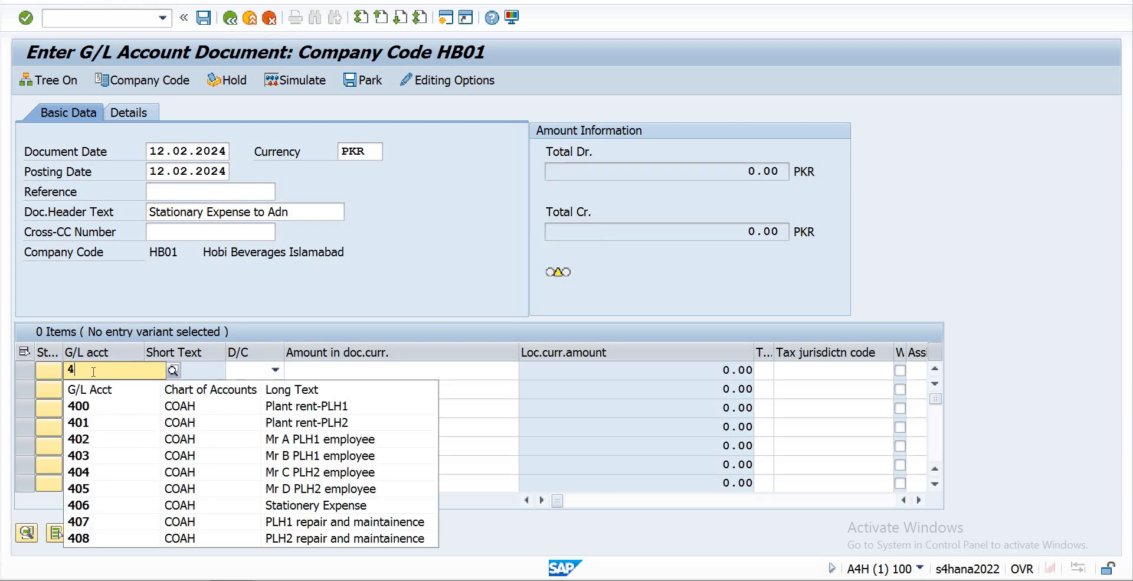
pyautogui.click(153, 510)
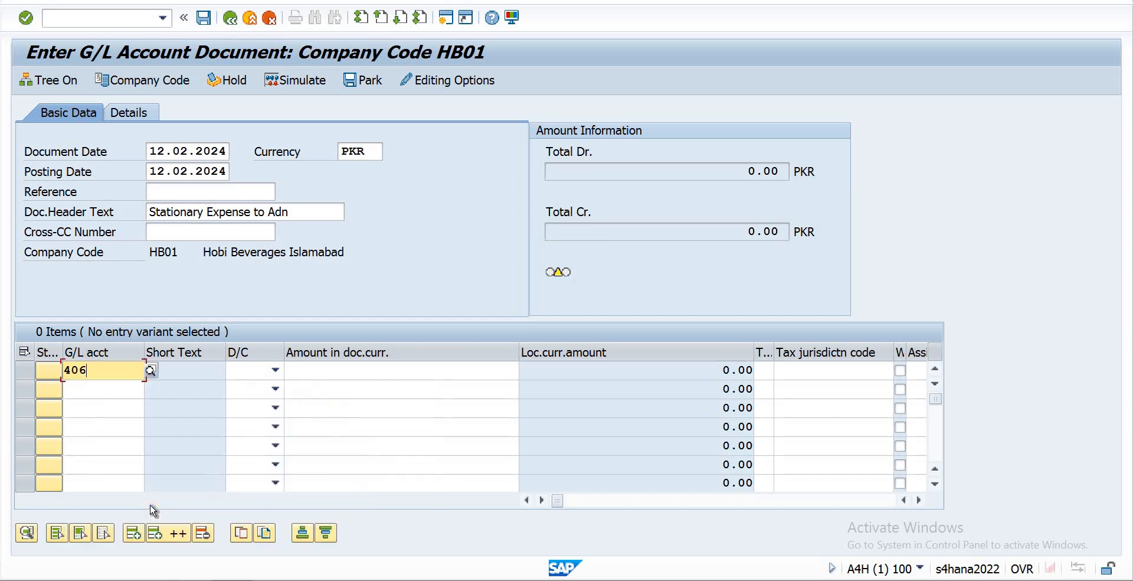
pyautogui.press('Tab')
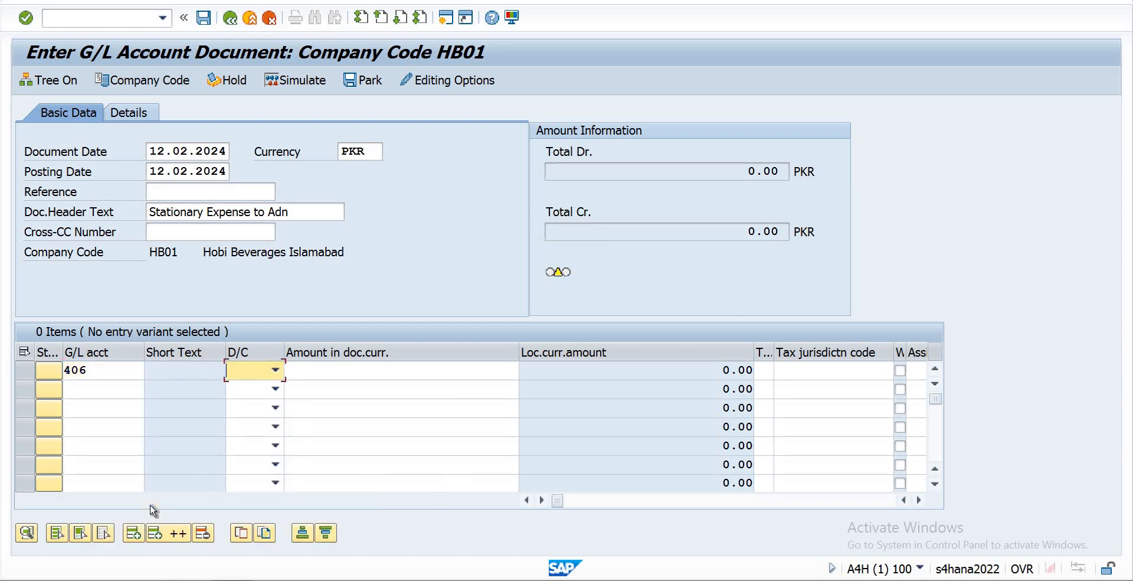
pyautogui.press('Down')
pyautogui.press('Tab')
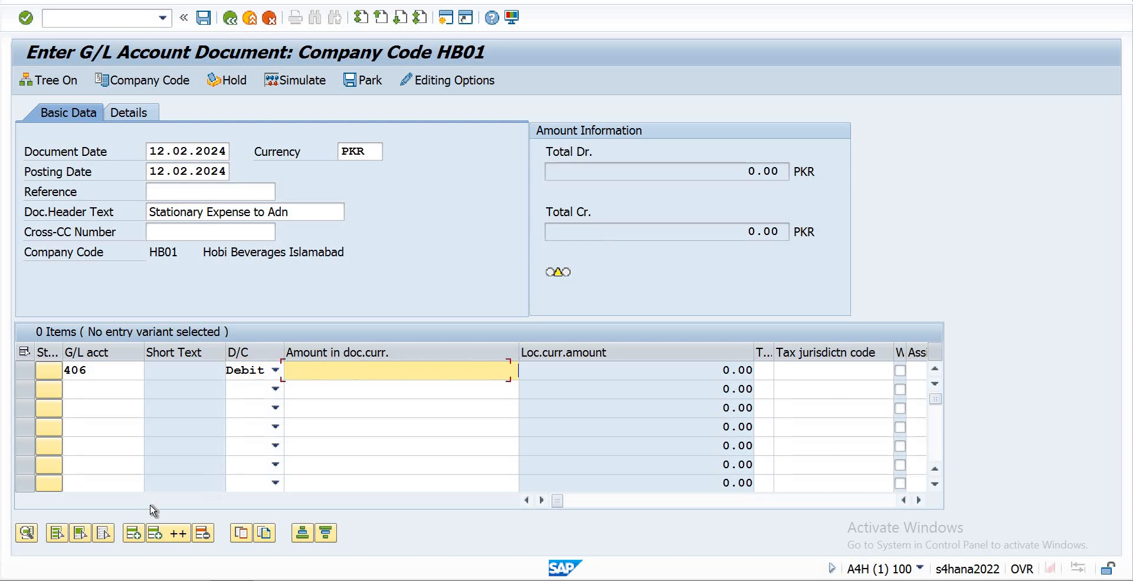
pyautogui.write('6500000')
pyautogui.press('BackSpace')
# Step: Look up the available funds and assign fund DUMMY to the account 406 line
pyautogui.press('Tab')
pyautogui.press('Tab')
pyautogui.press('Tab')
pyautogui.press('Tab')
pyautogui.press('Tab')
pyautogui.press('Tab')
pyautogui.press('Tab')
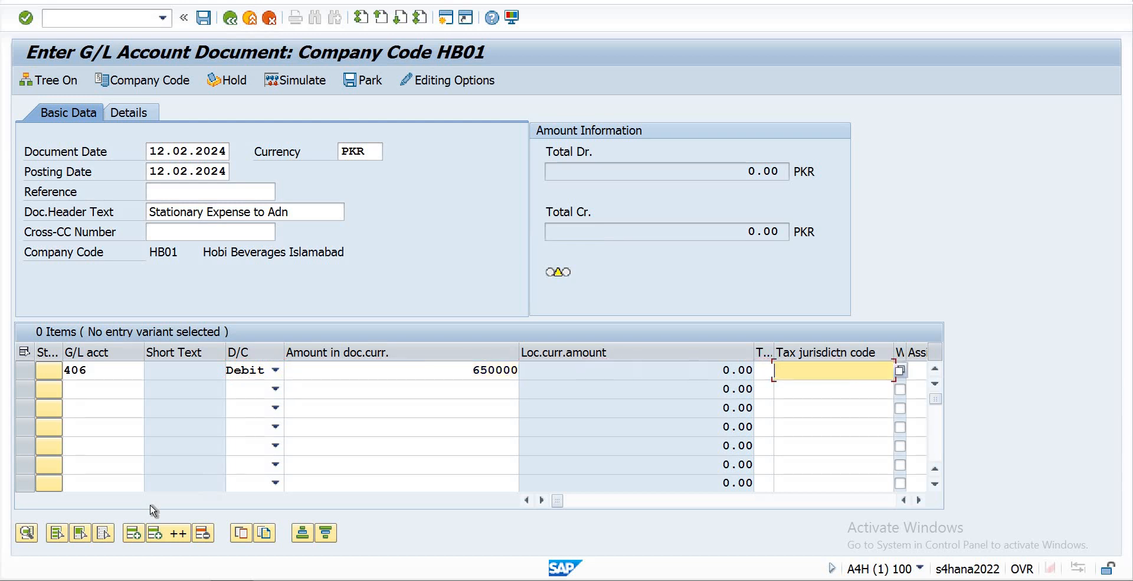
pyautogui.press('Tab')
pyautogui.press('Tab')
pyautogui.press('Tab')
pyautogui.press('Tab')
pyautogui.press('Tab')
pyautogui.press('Tab')
pyautogui.press('Tab')
pyautogui.press('Tab')
pyautogui.press('Tab')
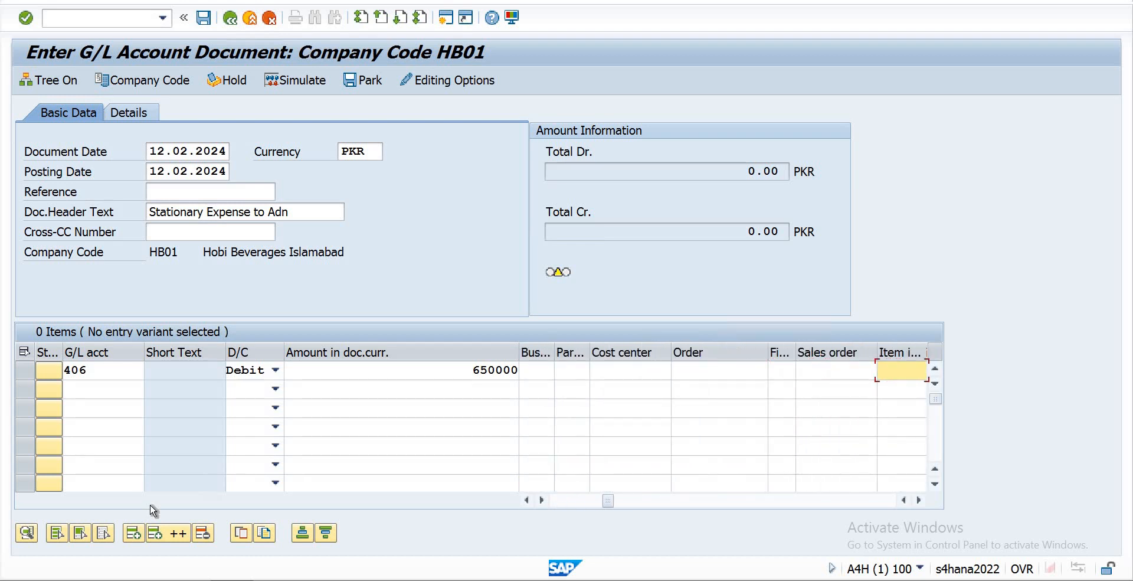
pyautogui.press('Tab')
pyautogui.press('Tab')
pyautogui.press('Tab')
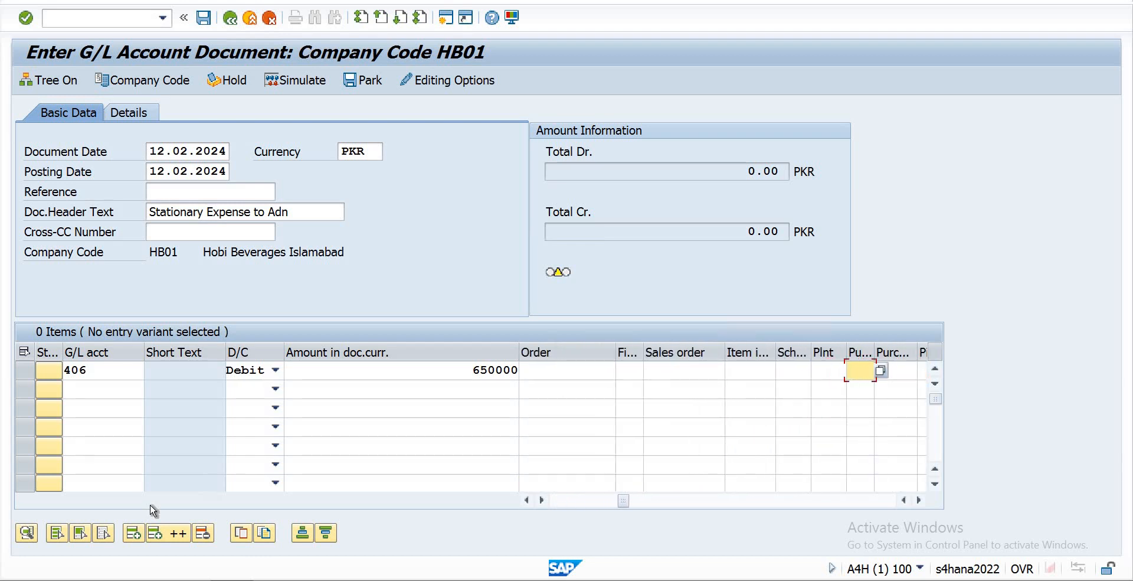
pyautogui.press('Tab')
pyautogui.press('Tab')
pyautogui.press('Tab')
pyautogui.press('Tab')
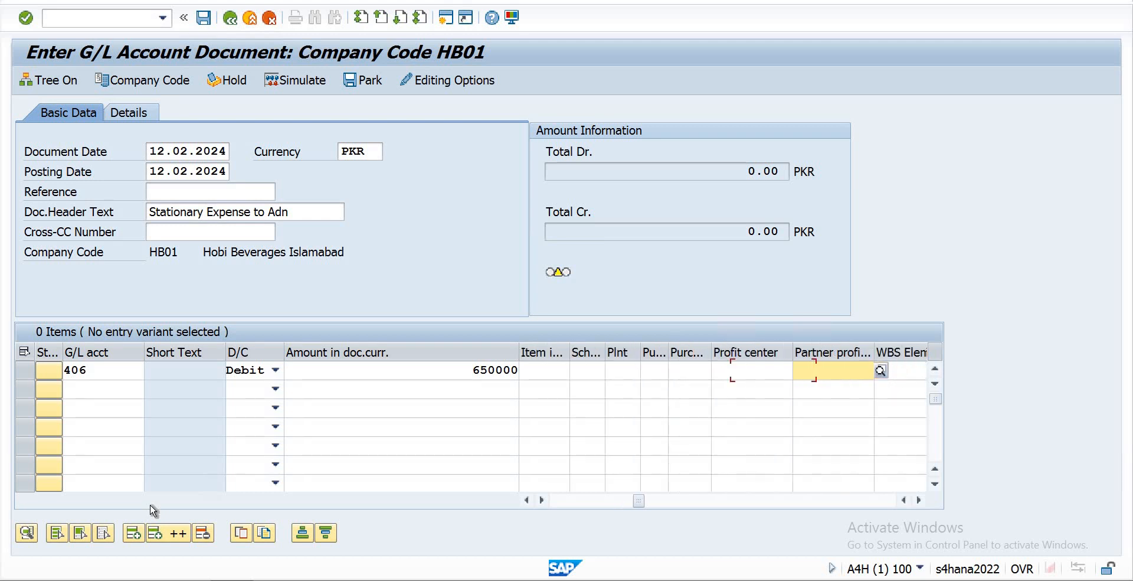
pyautogui.press('Tab')
pyautogui.press('Tab')
pyautogui.press('Tab')
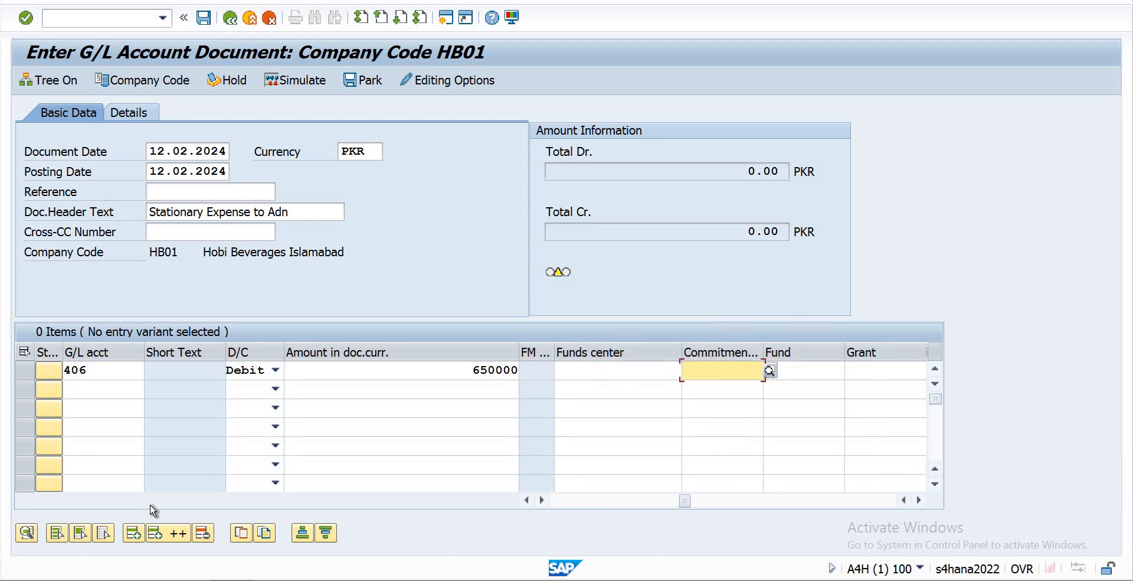
pyautogui.press('Tab')
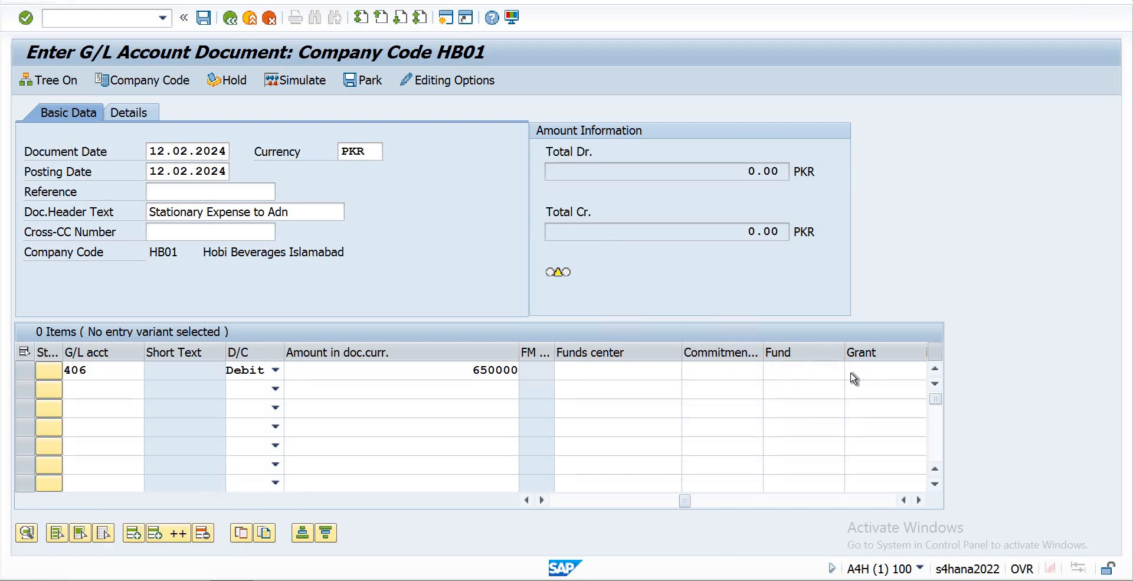
pyautogui.click(852, 372)
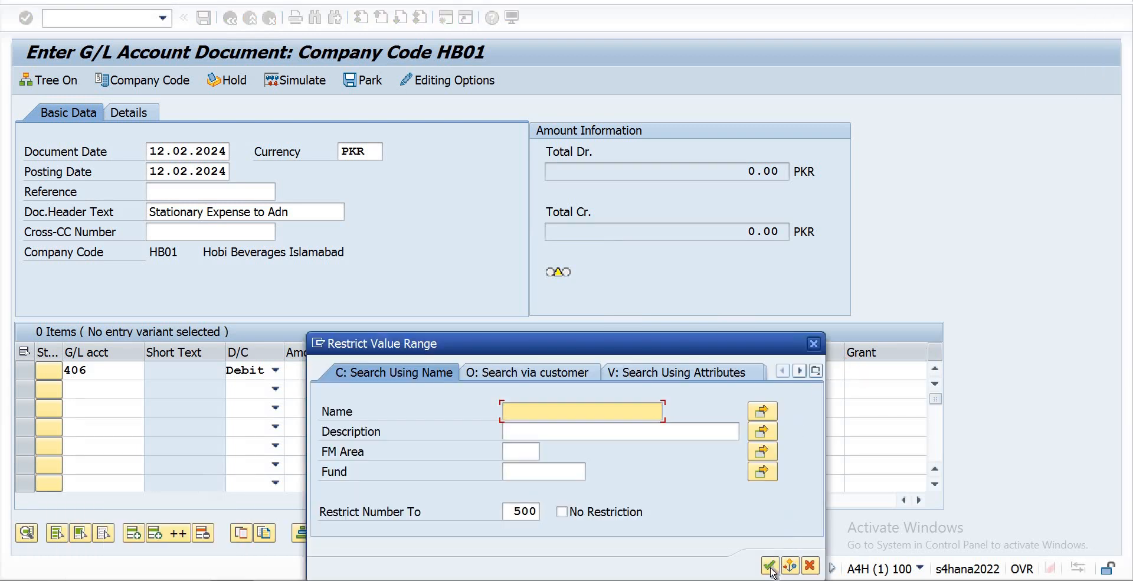
pyautogui.click(769, 470)
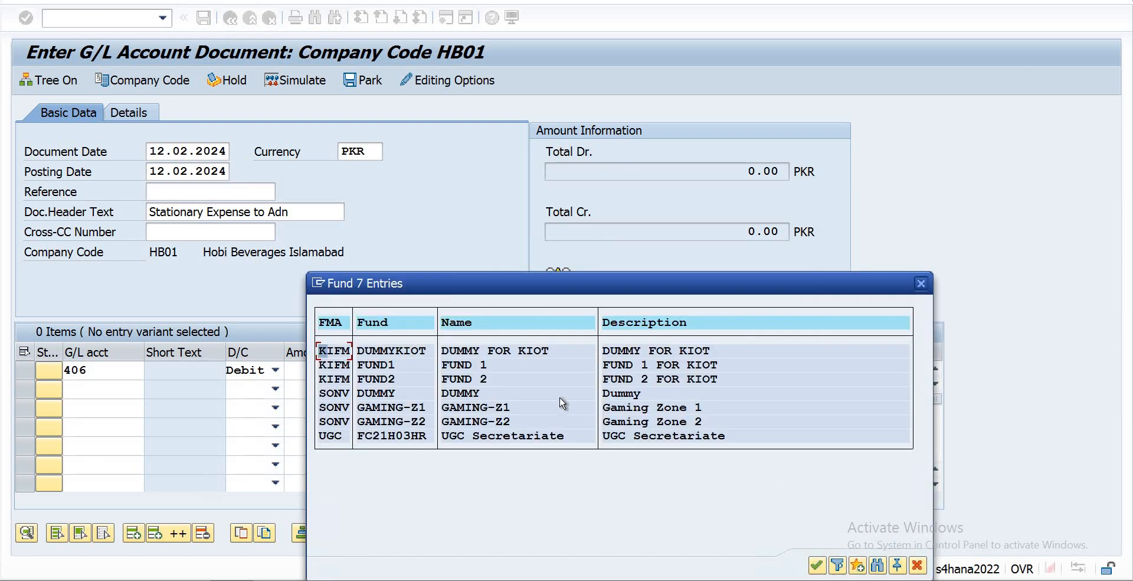
pyautogui.doubleClick(473, 395)
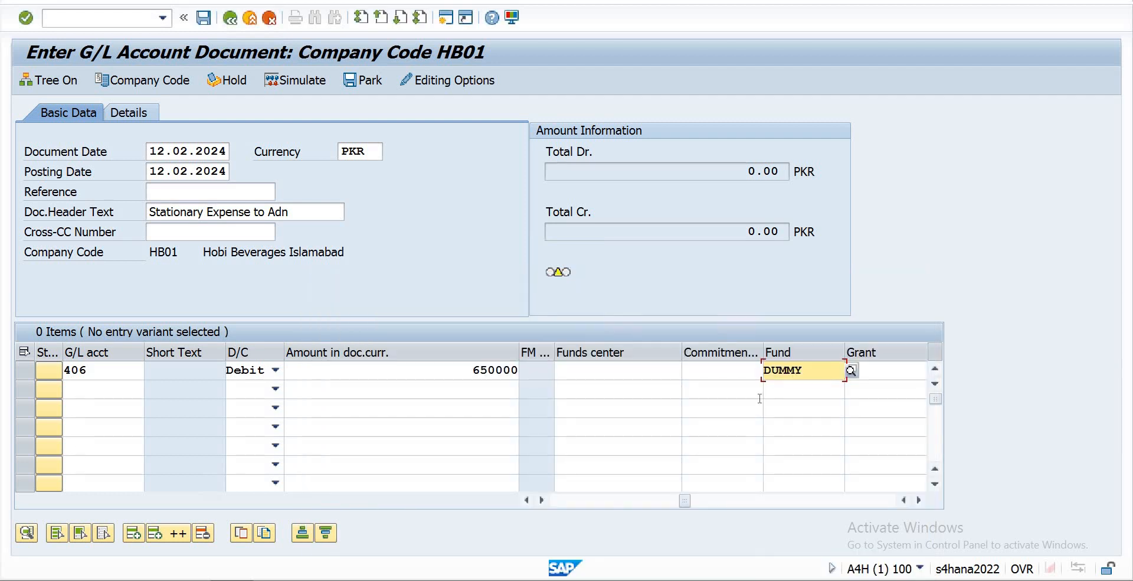
# Step: Look up the available grants, assign RAM1 to the account 406 line and try to confirm the entry
pyautogui.press('Tab')
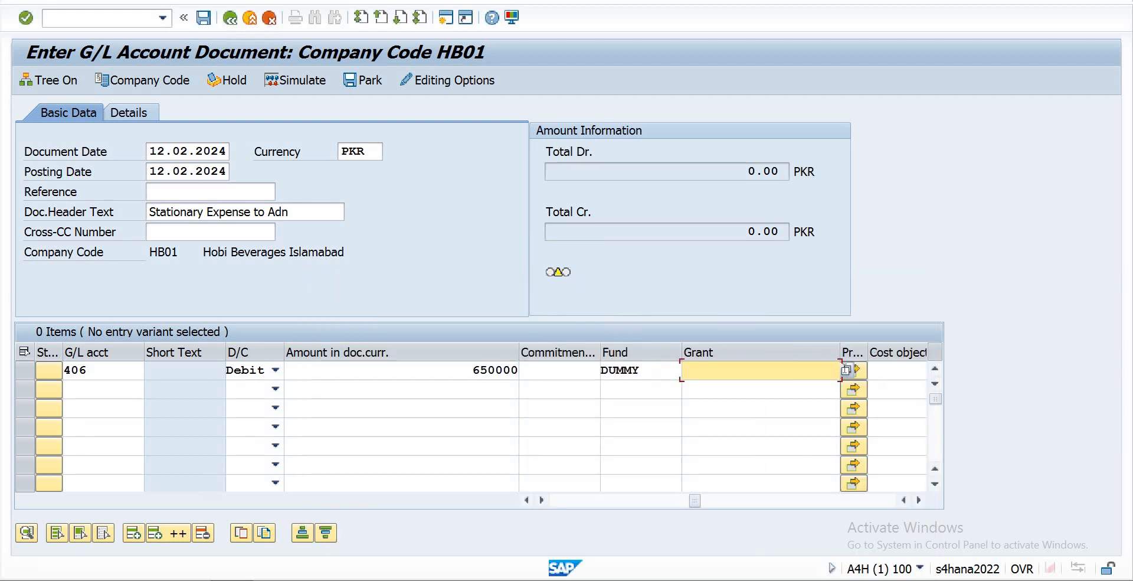
pyautogui.click(847, 370)
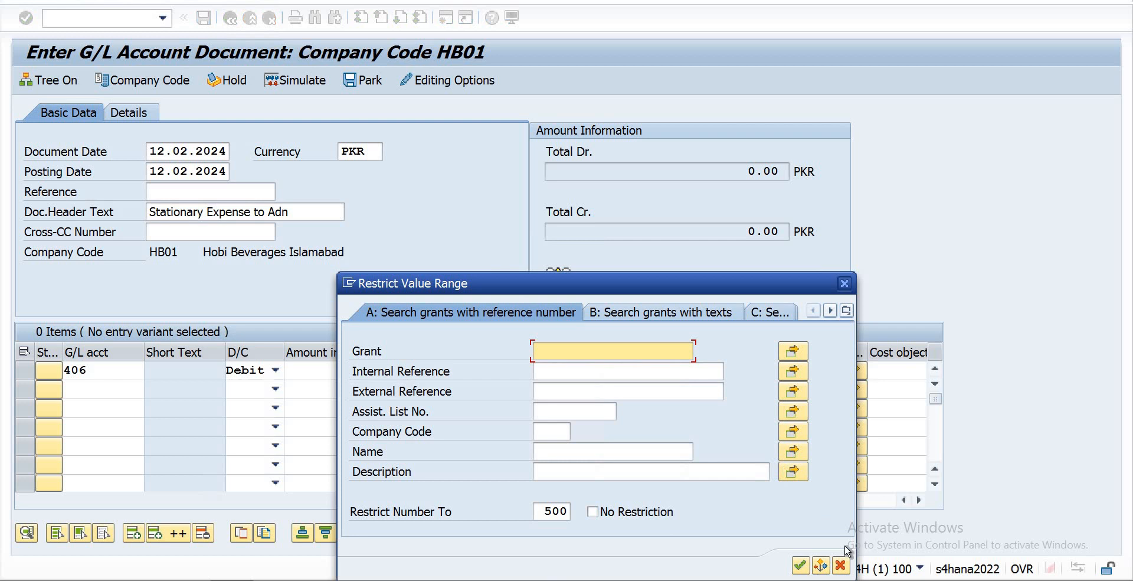
pyautogui.click(800, 565)
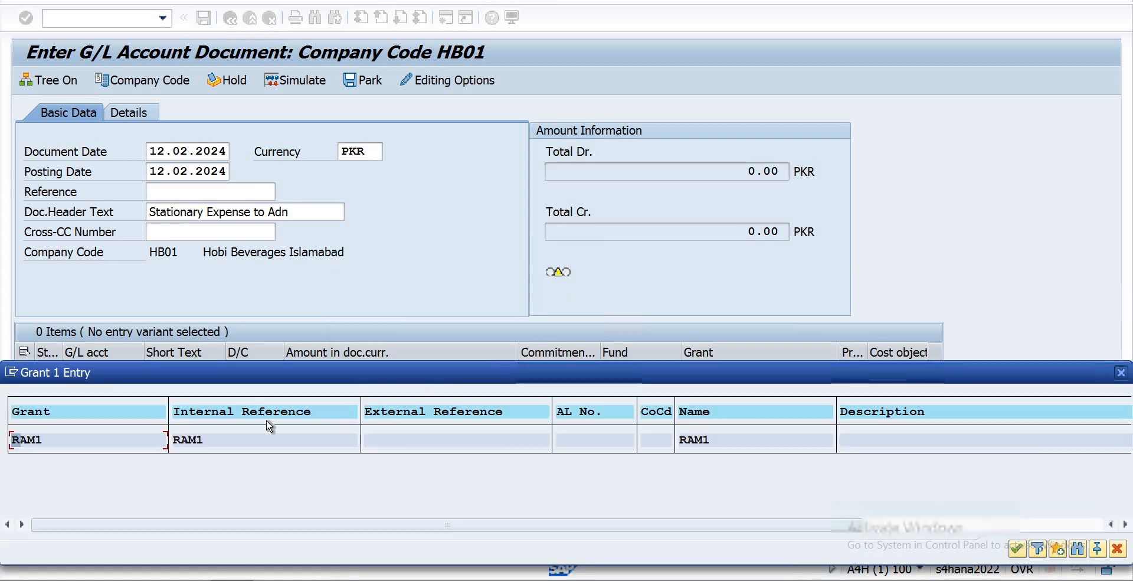
pyautogui.click(195, 444)
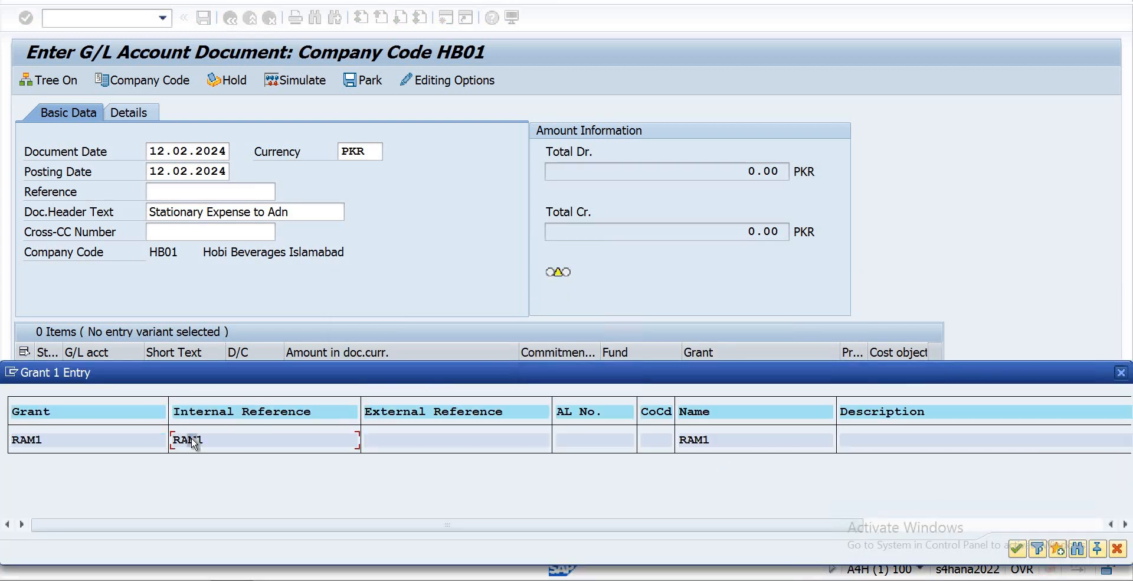
pyautogui.click(1017, 549)
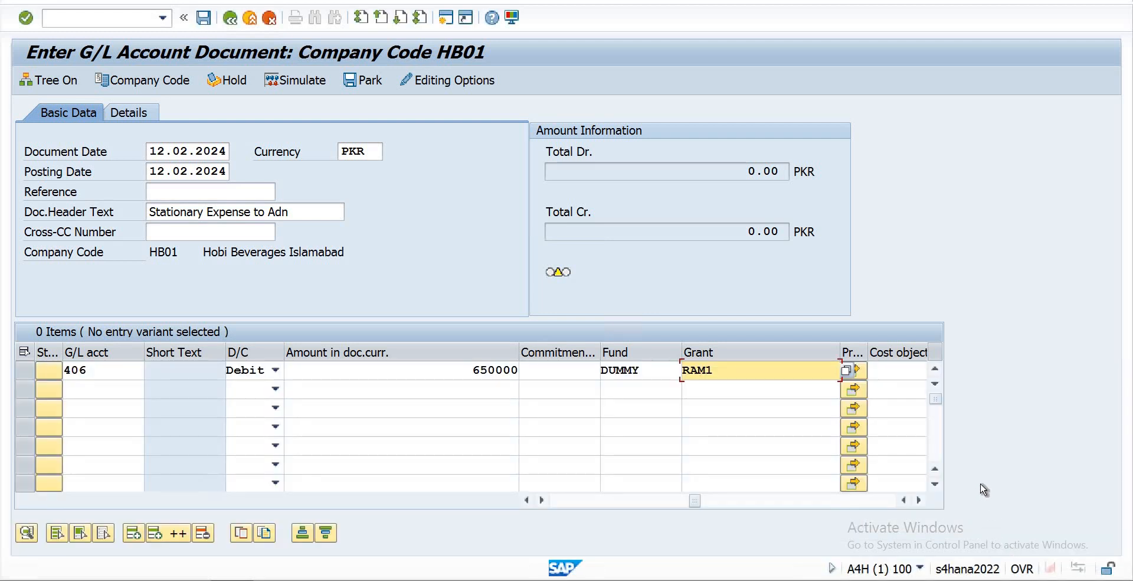
pyautogui.press('Return')
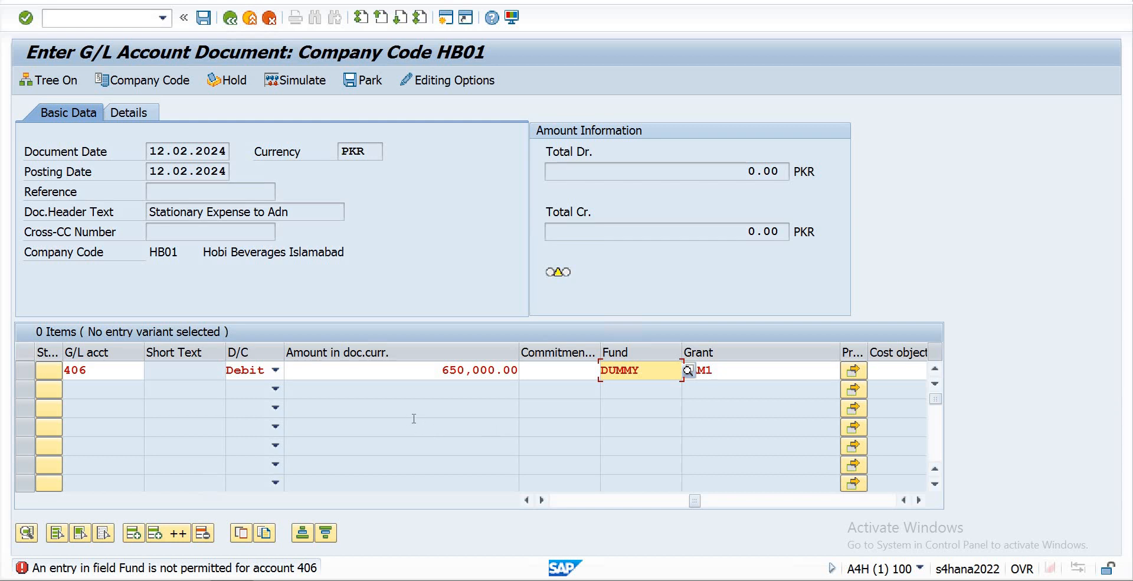
# Step: Change the fund of the account 406 line to FUND1 and try to confirm the entry again
pyautogui.click(688, 371)
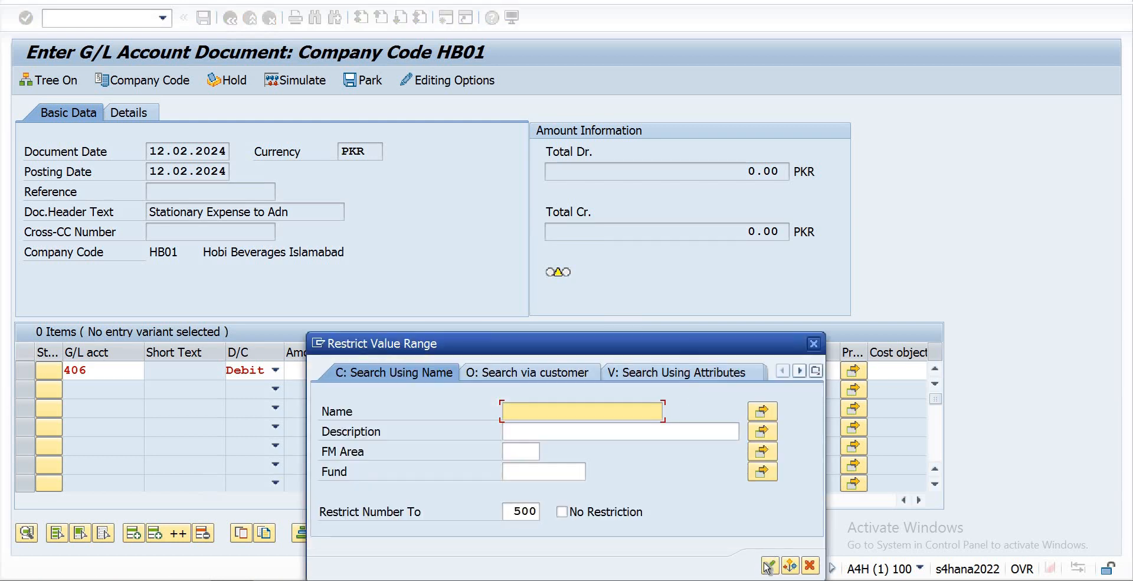
pyautogui.press('Return')
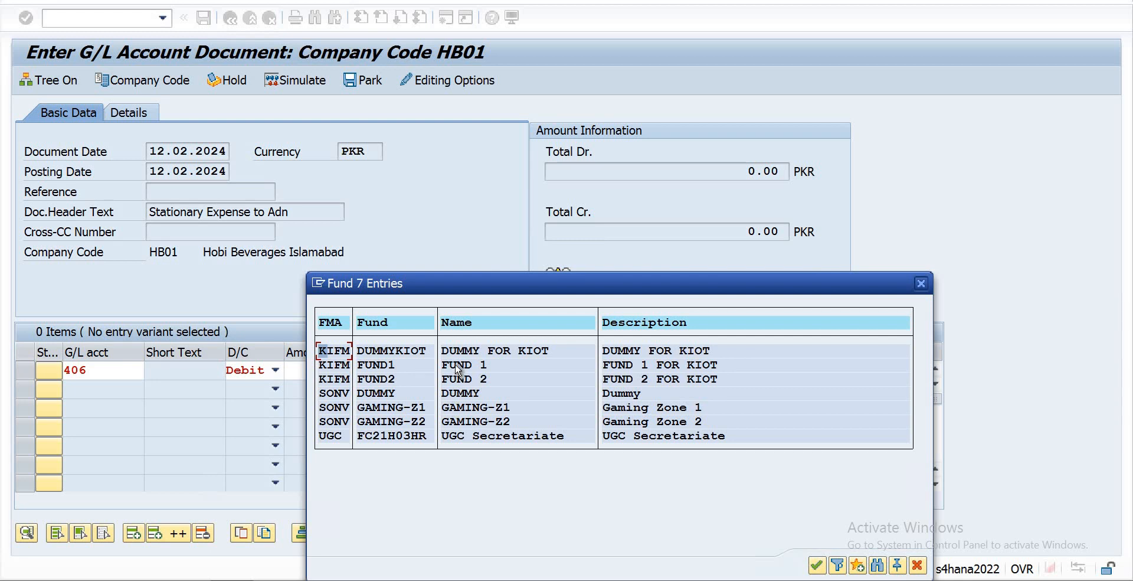
pyautogui.doubleClick(453, 392)
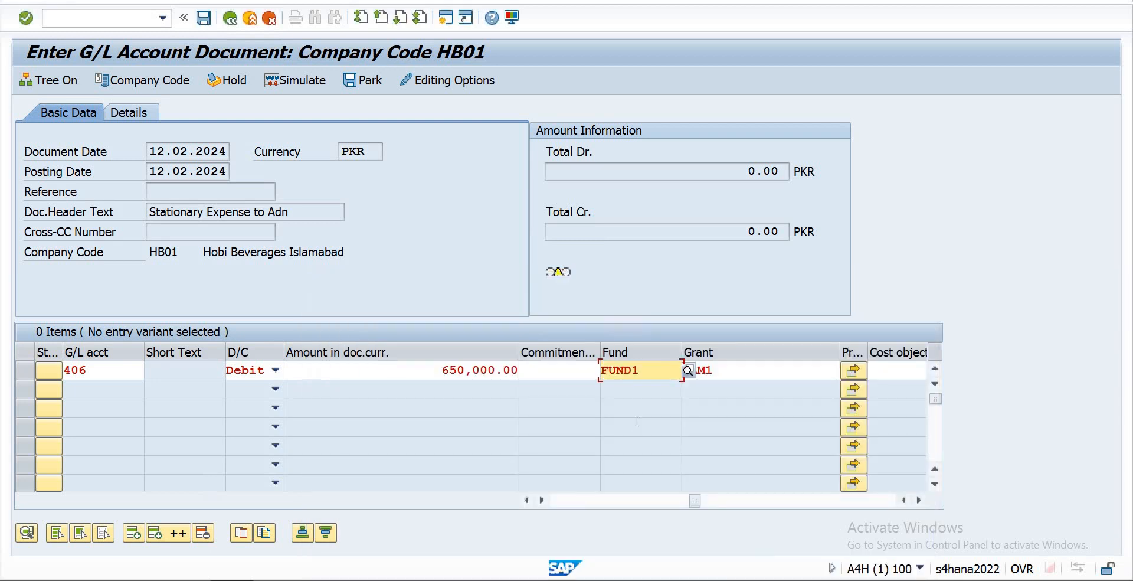
pyautogui.press('Return')
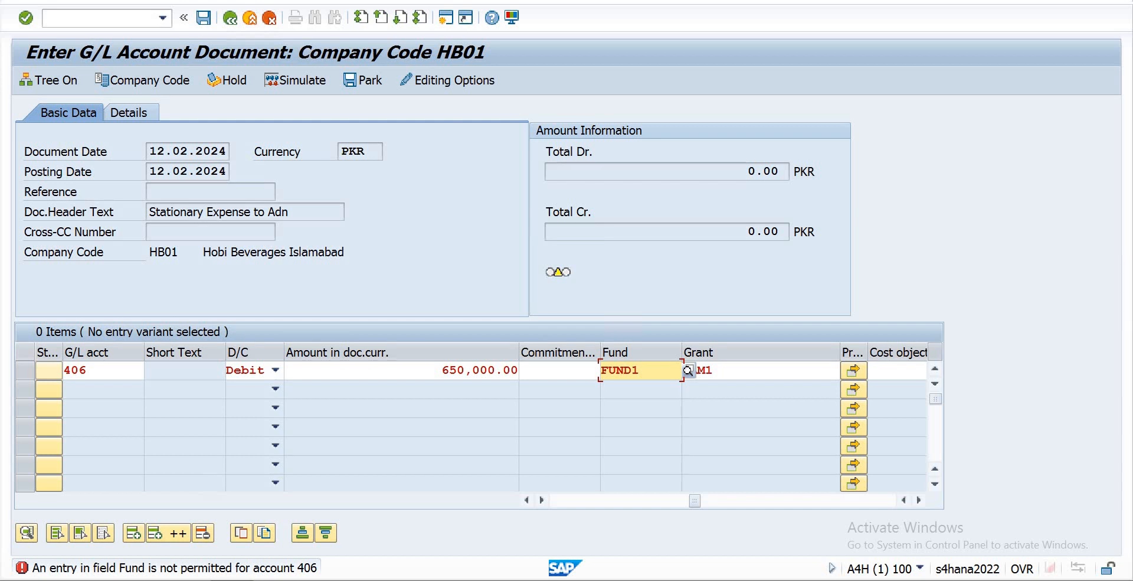
pyautogui.press('Return')
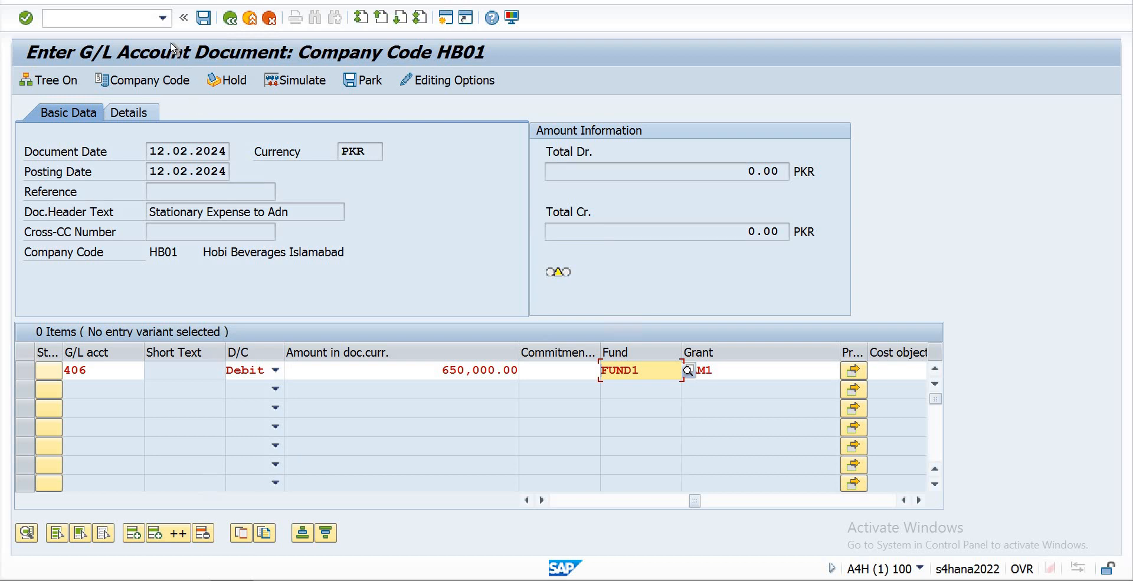
# Step: Leave the G/L document entry without posting and return to SAP Easy Access with /n
pyautogui.click(126, 17)
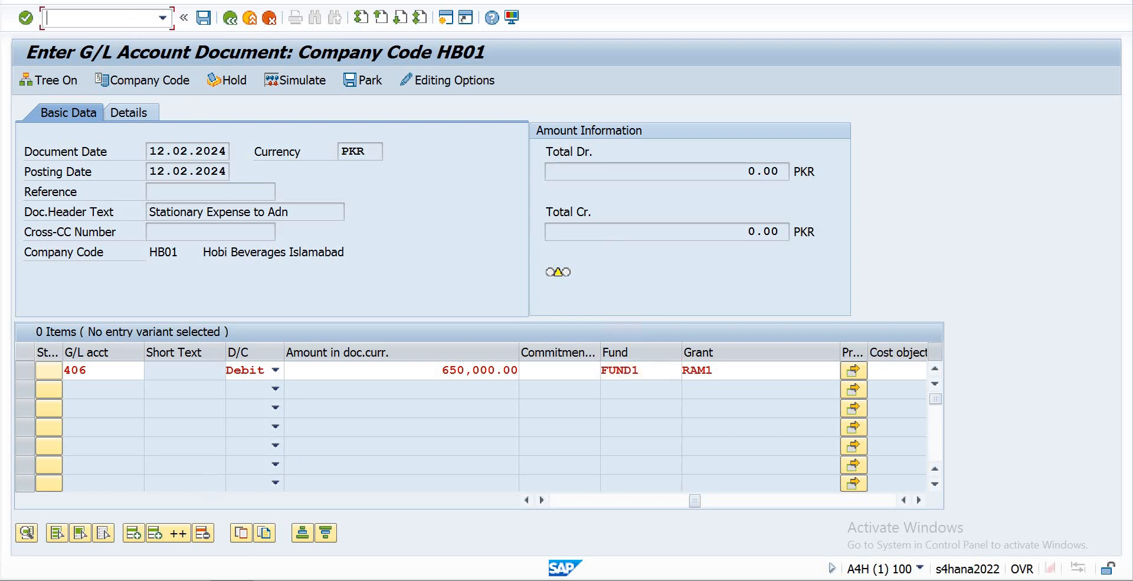
pyautogui.write('/n')
pyautogui.press('Return')
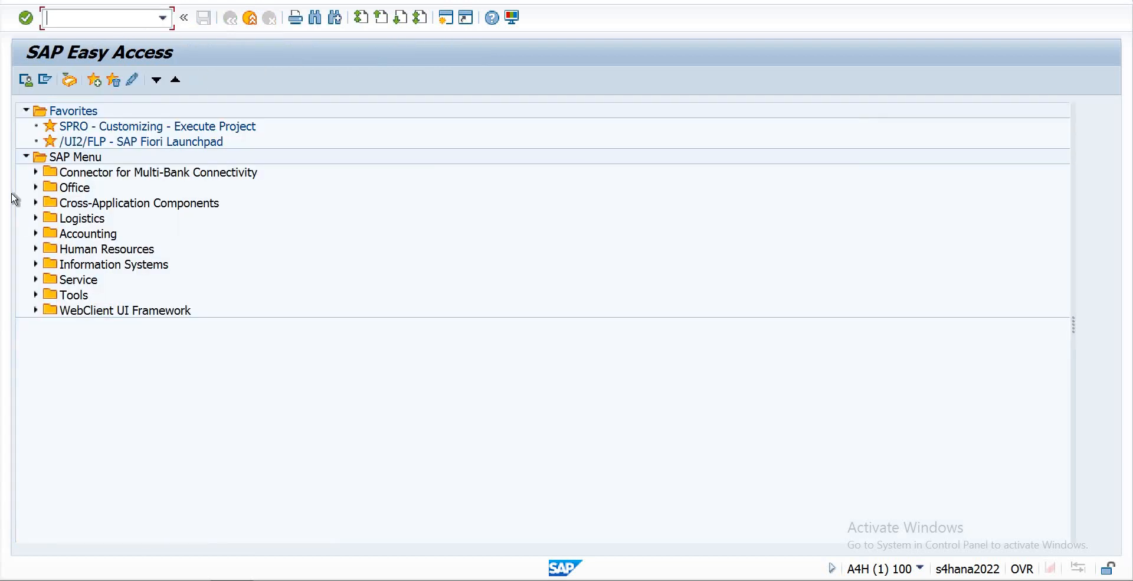
# Step: Browse the Accounting menu down to the planning allocations of Cost Center Accounting and locate transactions KSUB Assessment and KSVB Distribution
pyautogui.click(36, 234)
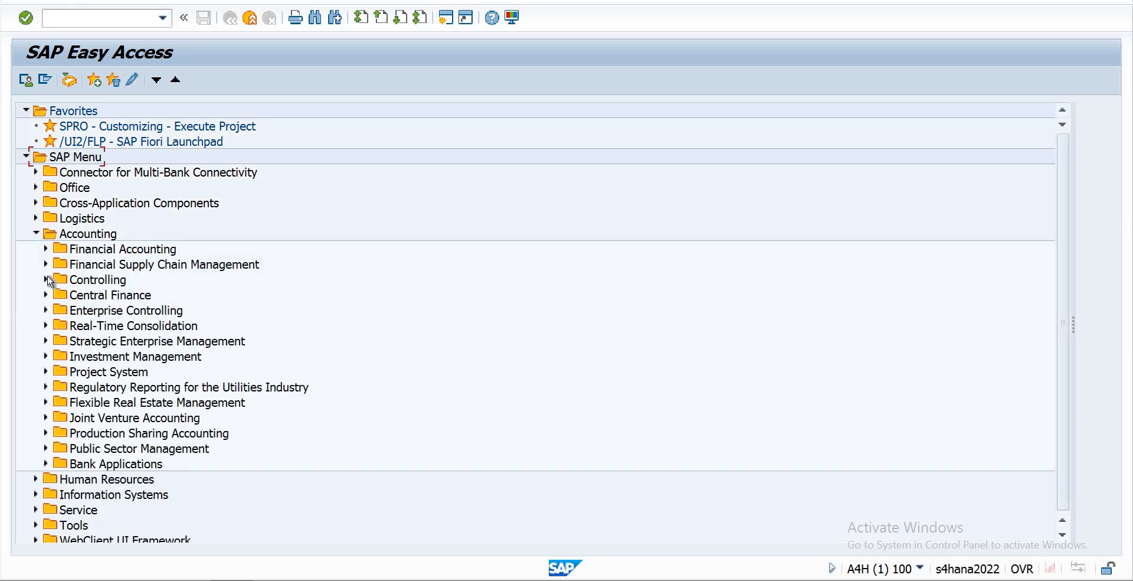
pyautogui.click(46, 278)
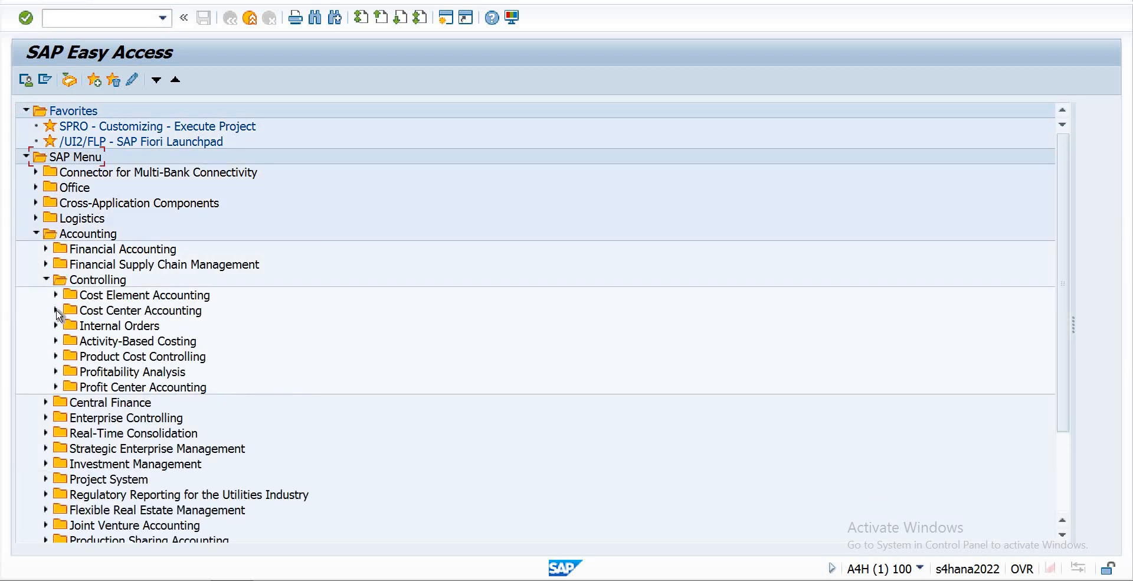
pyautogui.click(56, 311)
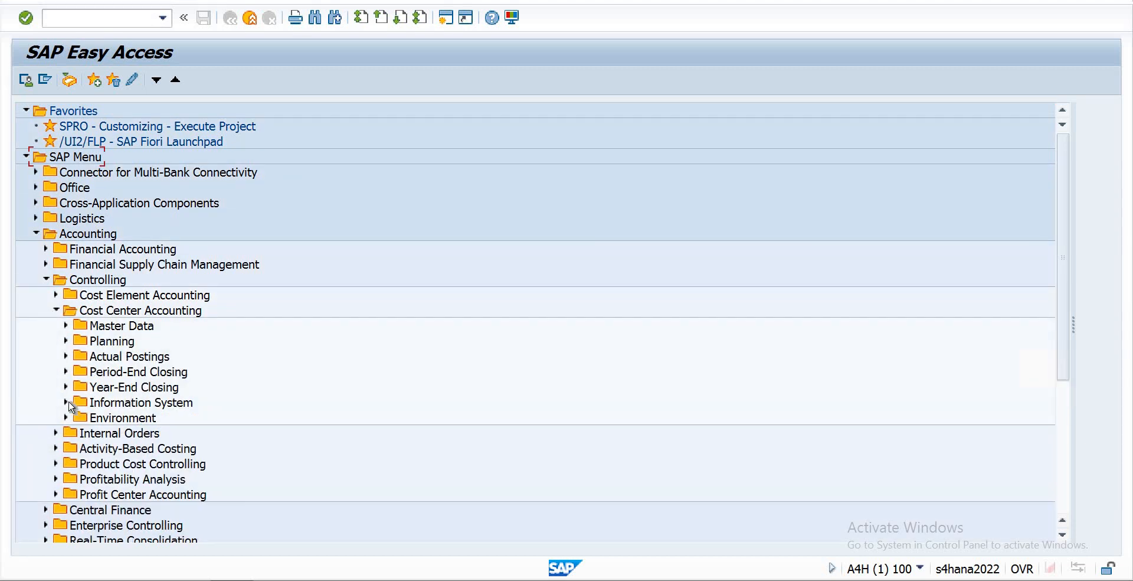
pyautogui.click(66, 341)
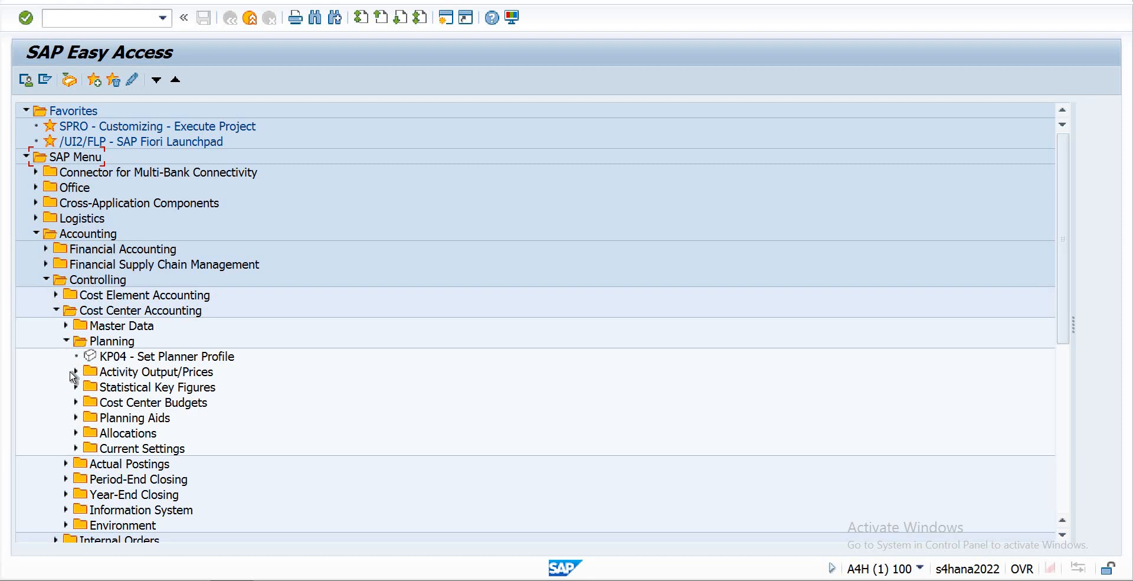
pyautogui.click(76, 433)
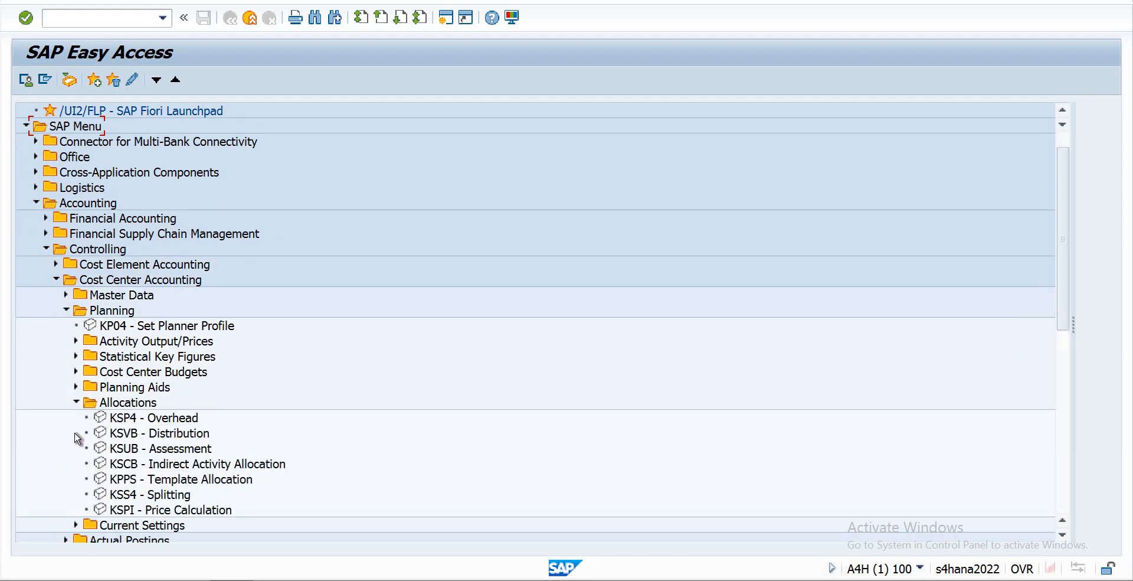
pyautogui.click(136, 419)
pyautogui.click(150, 451)
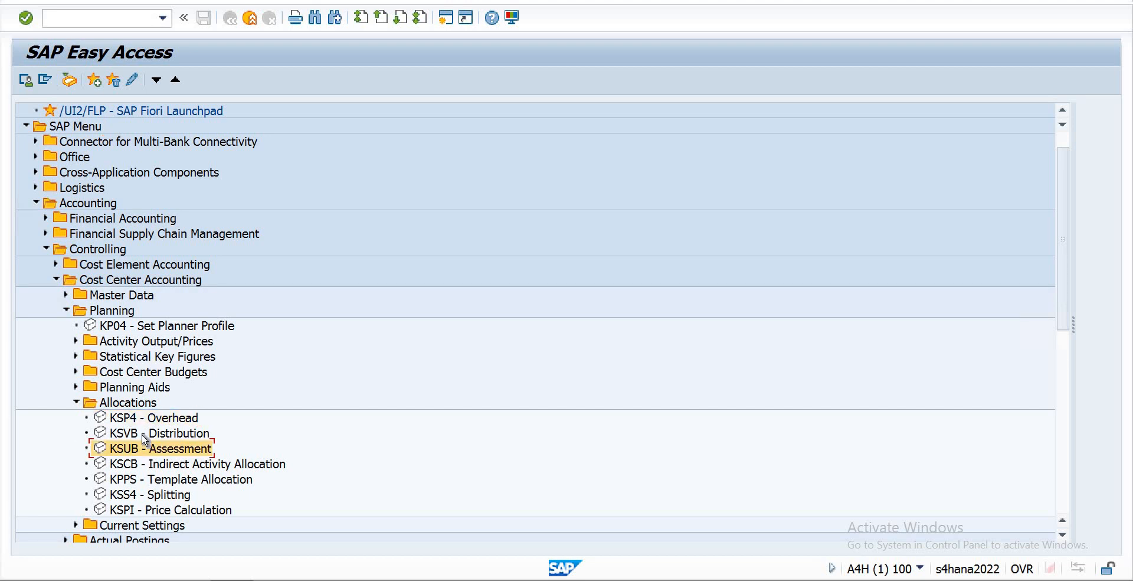
pyautogui.click(154, 435)
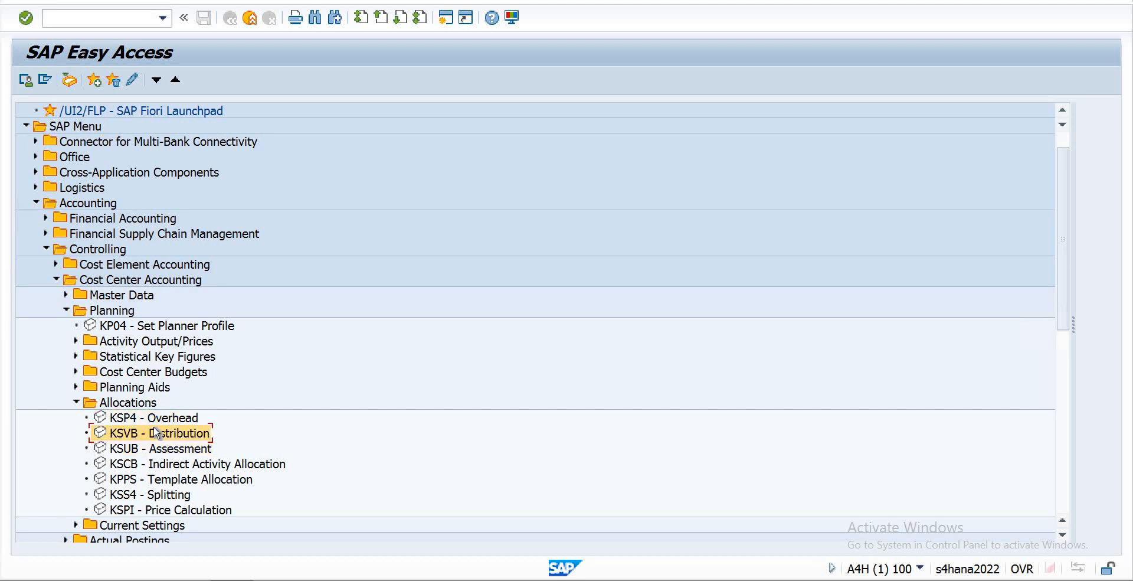
# Step: Browse the General Ledger document entry transactions under Financial Accounting and locate FB50 - Enter G/L Account Document
pyautogui.click(46, 218)
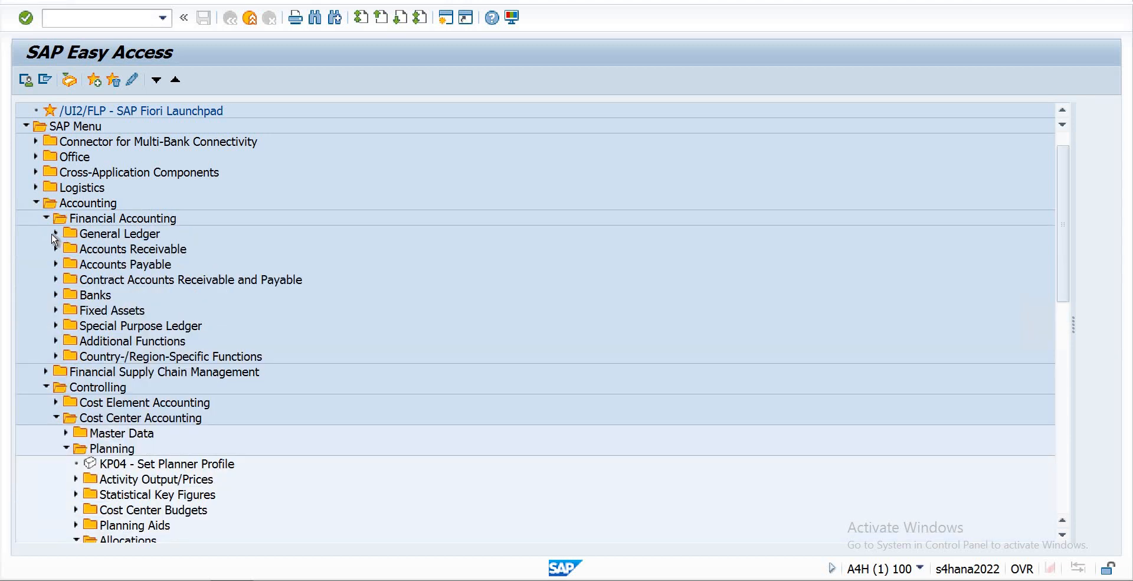
pyautogui.click(56, 234)
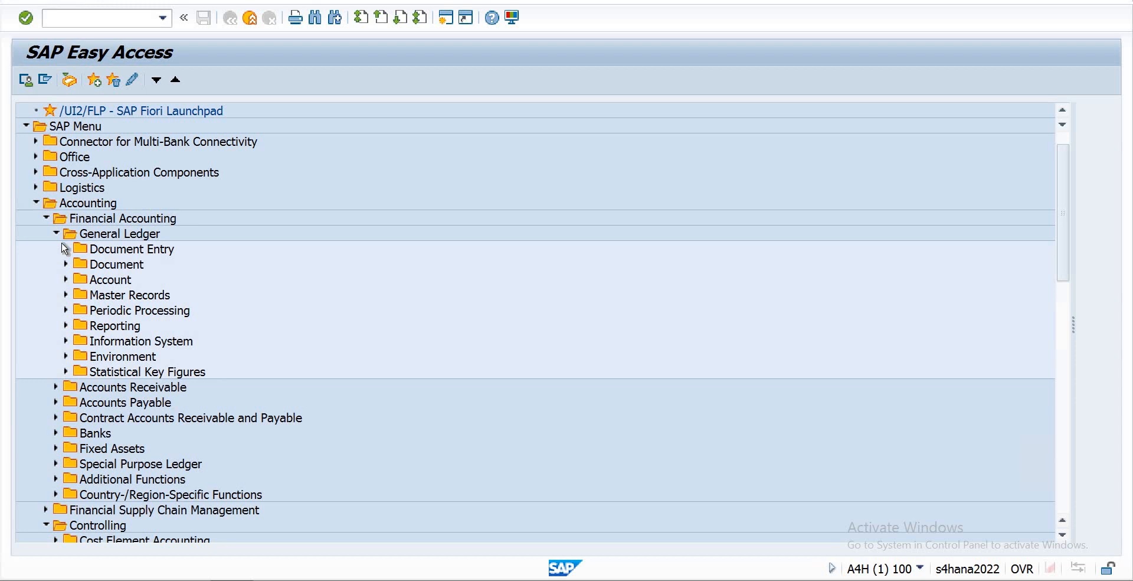
pyautogui.click(66, 248)
pyautogui.click(107, 265)
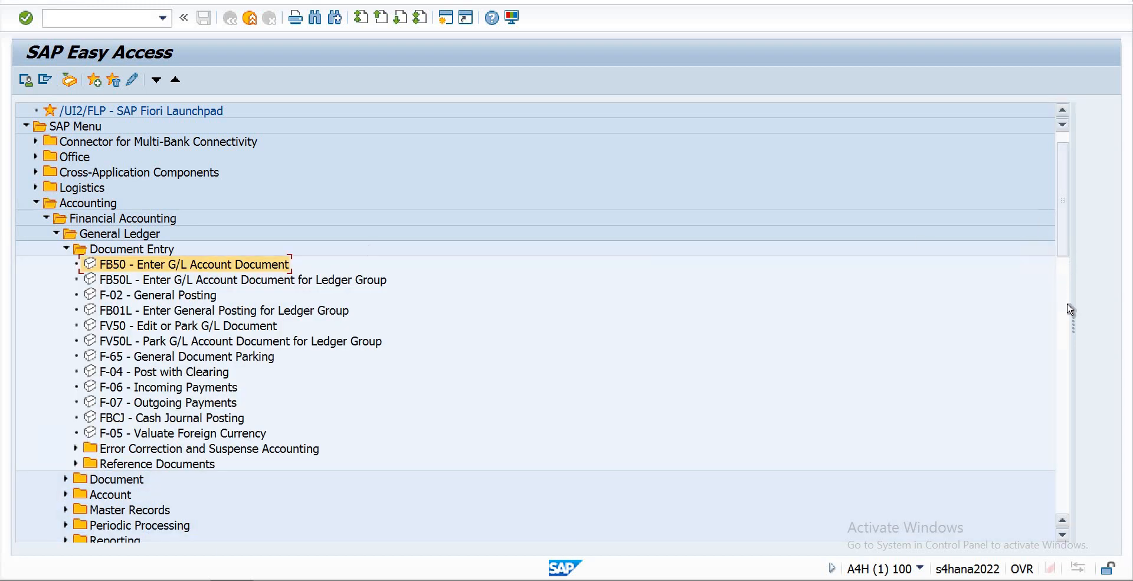
# Step: Expand Internal Orders under Controlling and review its subfolders
pyautogui.scroll(-6, 1072, 304)
pyautogui.scroll(-7, 1069, 353)
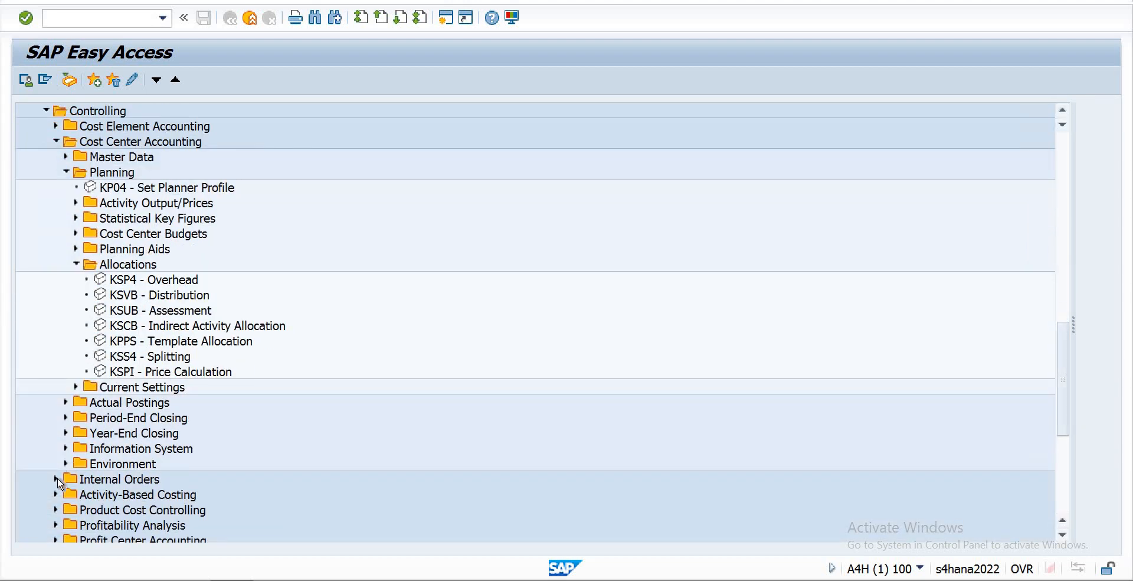
pyautogui.click(55, 480)
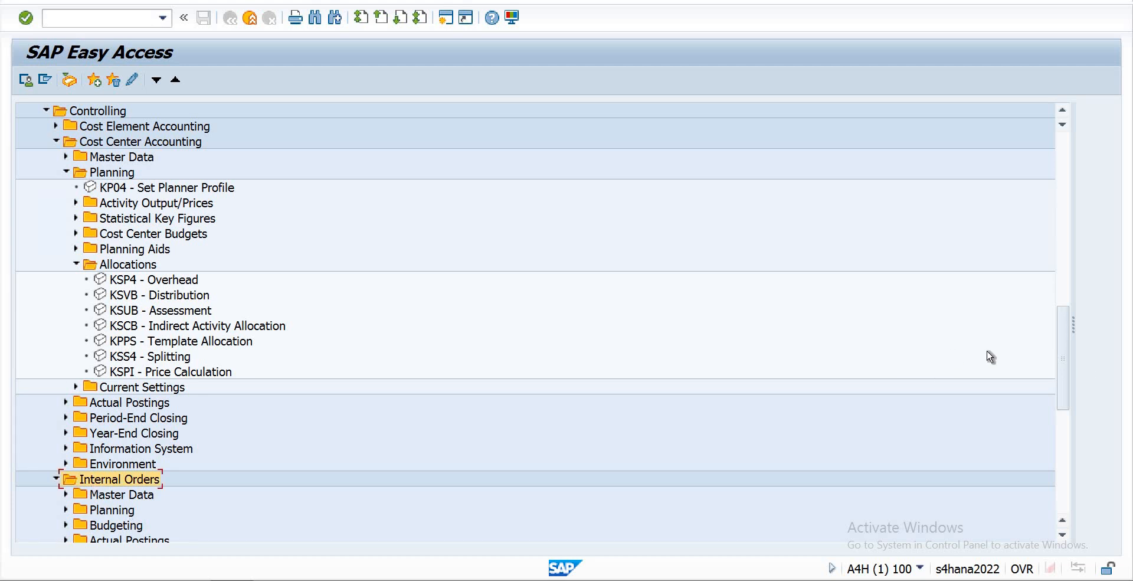
pyautogui.scroll(-4, 1071, 441)
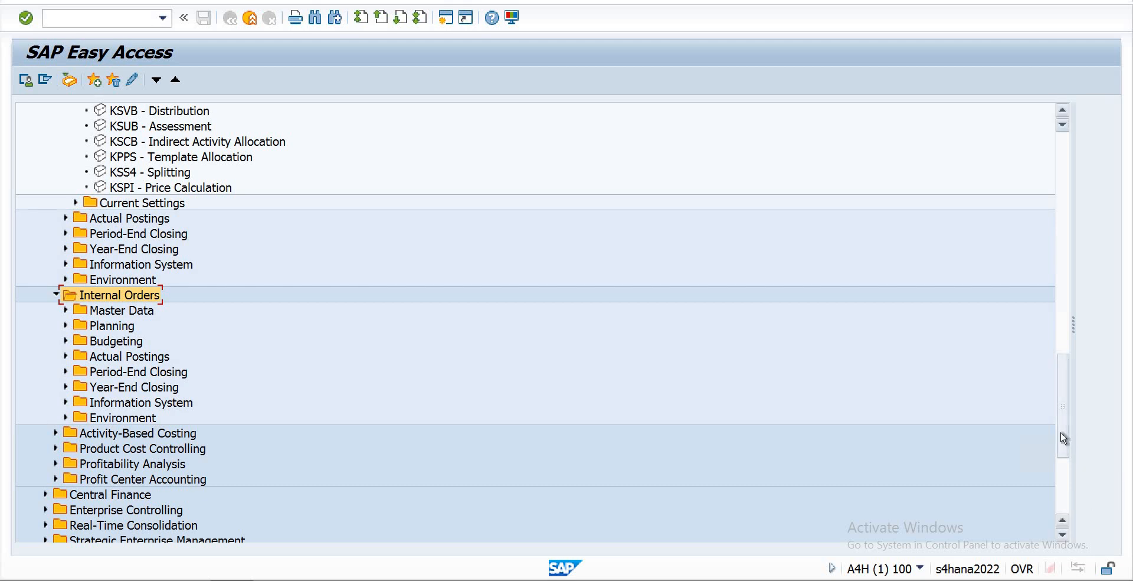
pyautogui.scroll(20, 1049, 171)
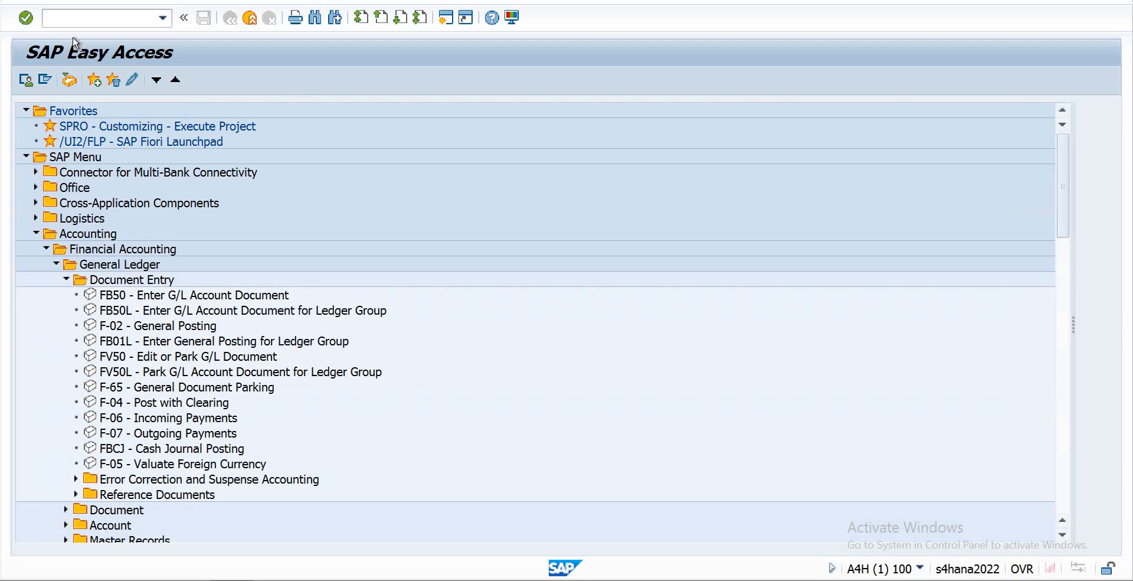
# Step: Collapse the General Ledger, Financial Accounting and Cost Center Accounting folders, and close the whole Accounting branch
pyautogui.click(56, 264)
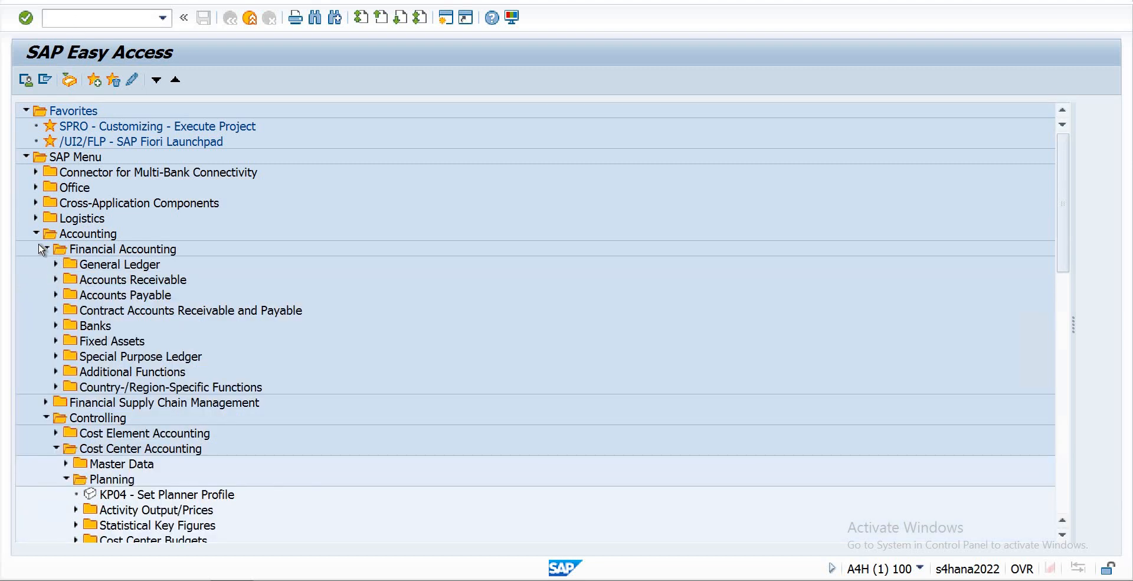
pyautogui.click(46, 251)
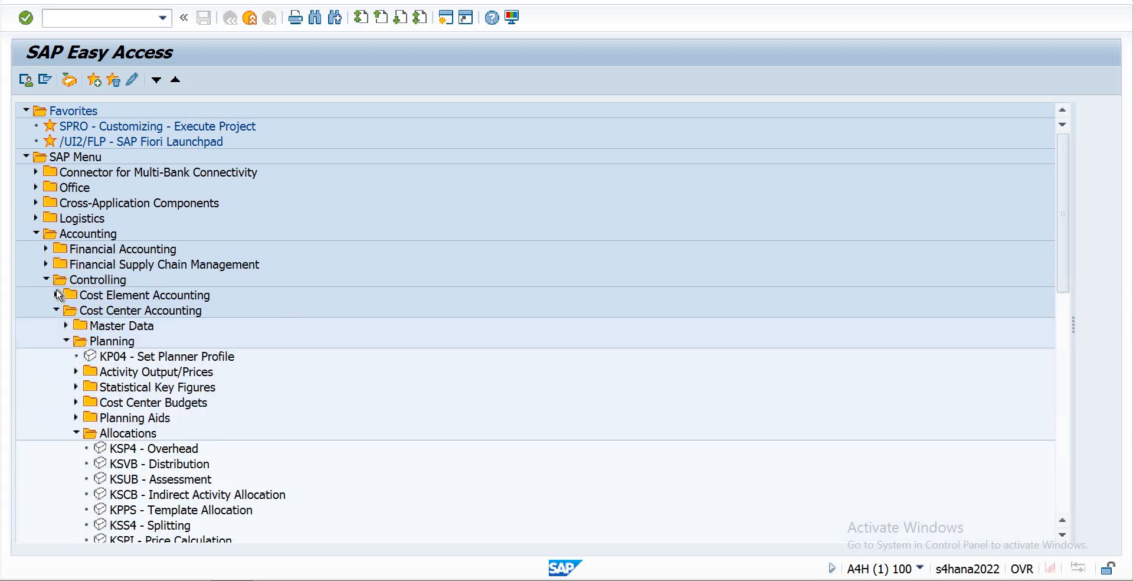
pyautogui.click(56, 312)
pyautogui.click(56, 326)
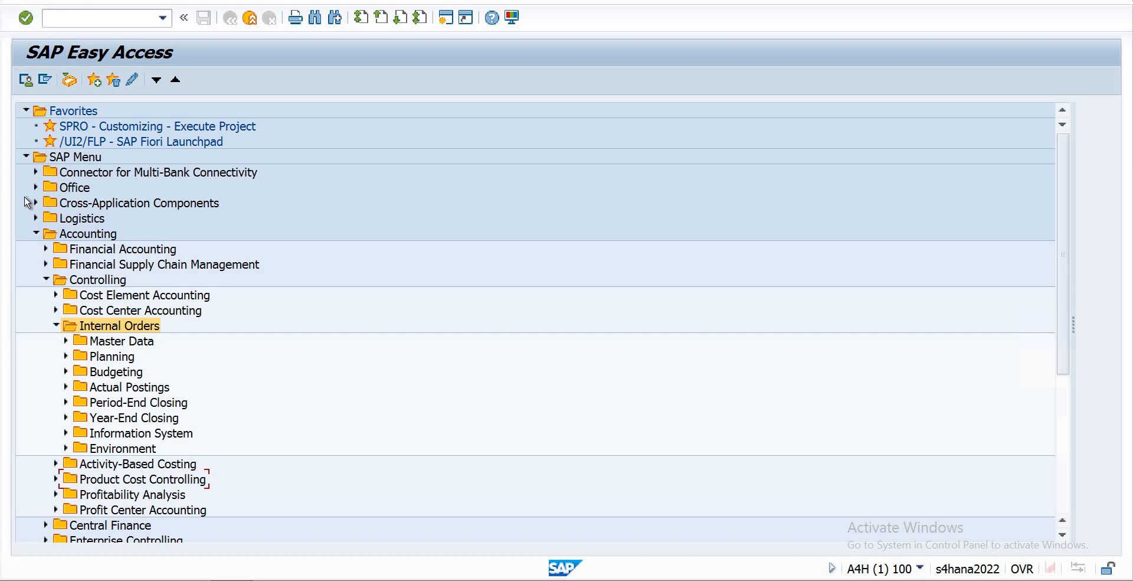
pyautogui.click(35, 232)
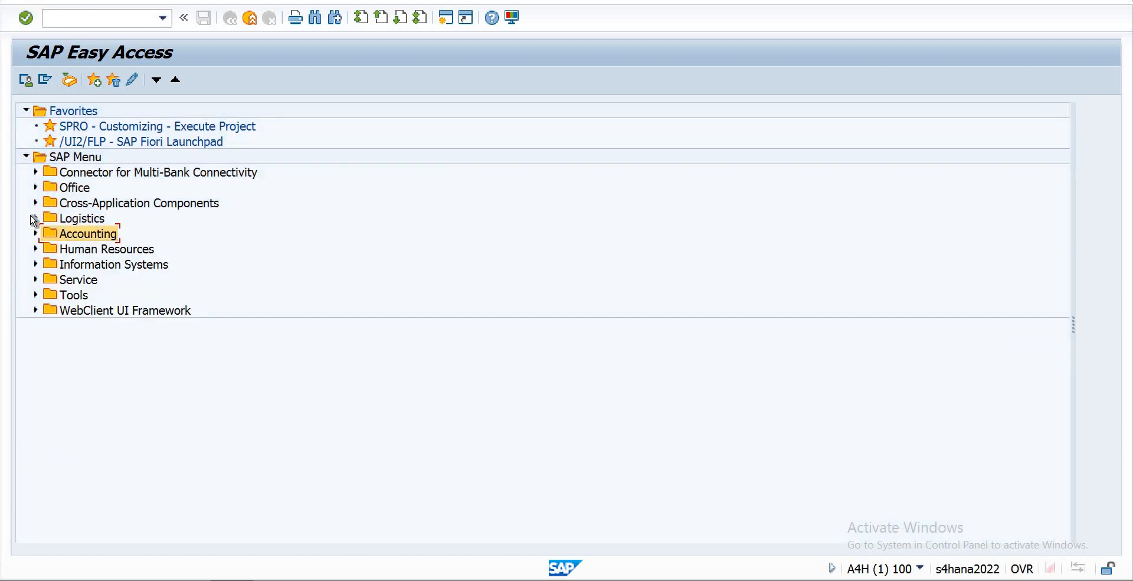
# Step: Open ME21N from the purchase order creation transactions of Purchasing under Logistics, Materials Management
pyautogui.click(35, 218)
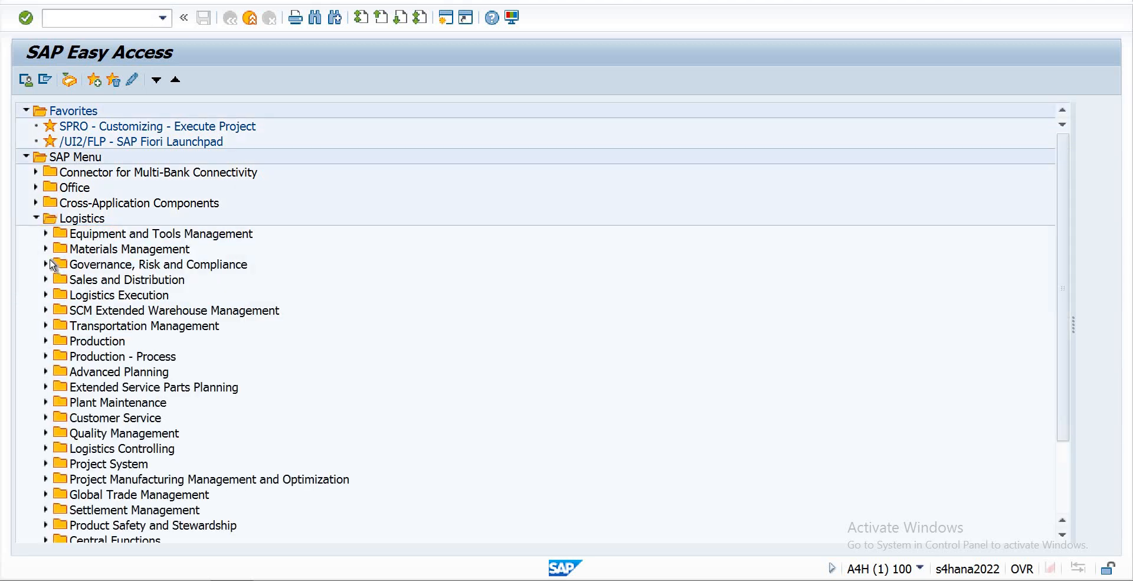
pyautogui.click(47, 249)
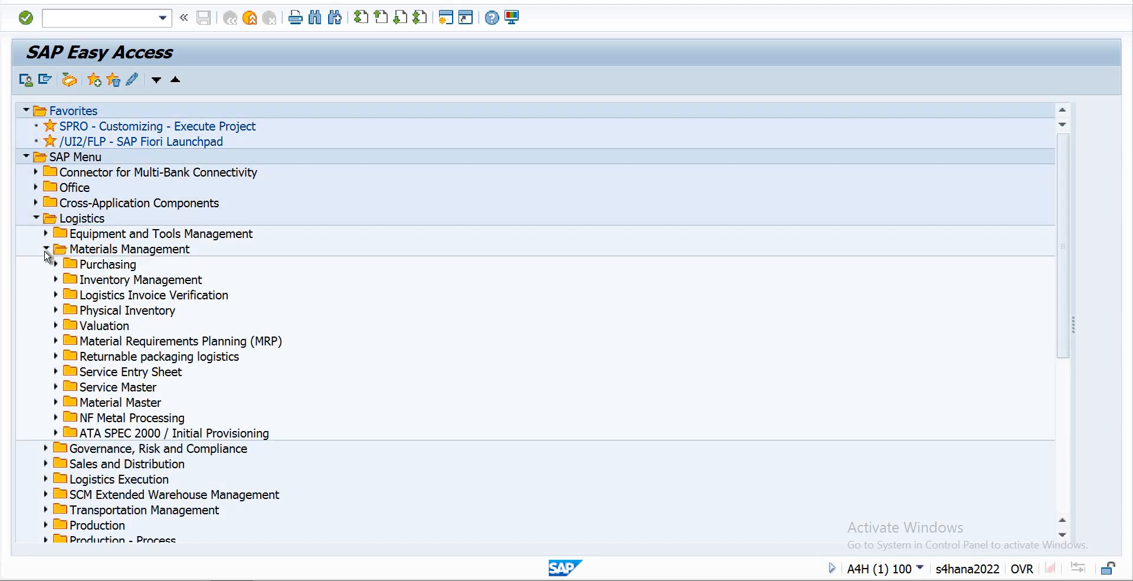
pyautogui.click(55, 264)
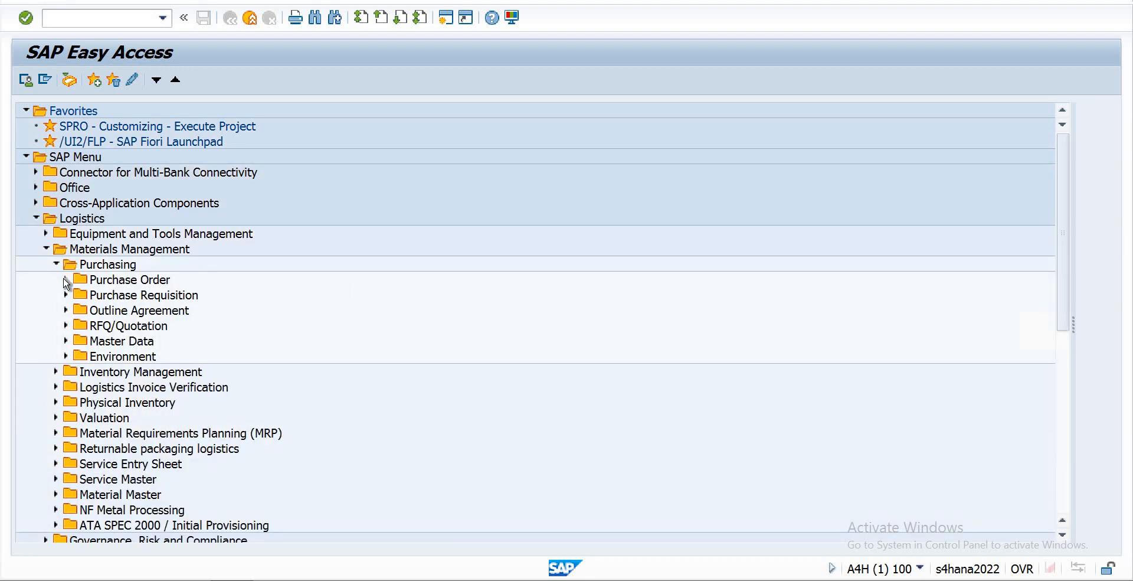
pyautogui.click(66, 279)
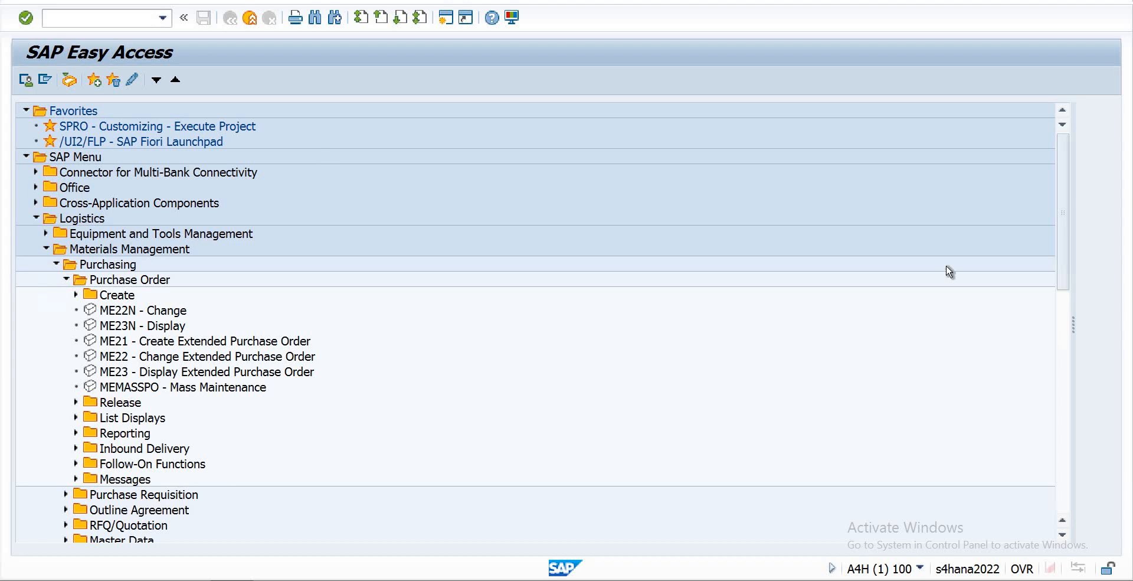
pyautogui.scroll(-12, 949, 271)
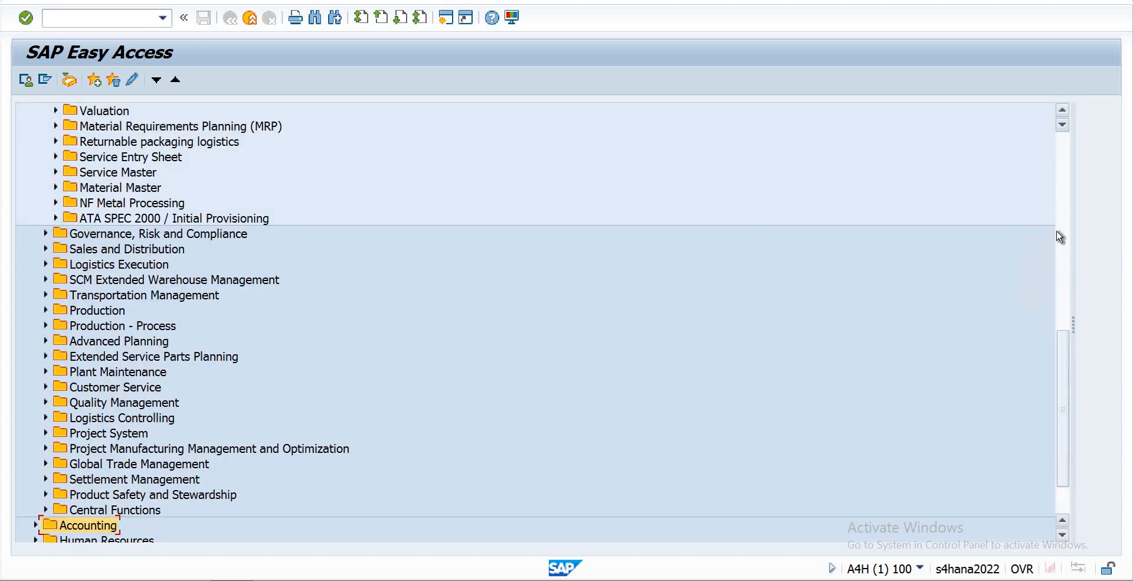
pyautogui.scroll(10, 988, 177)
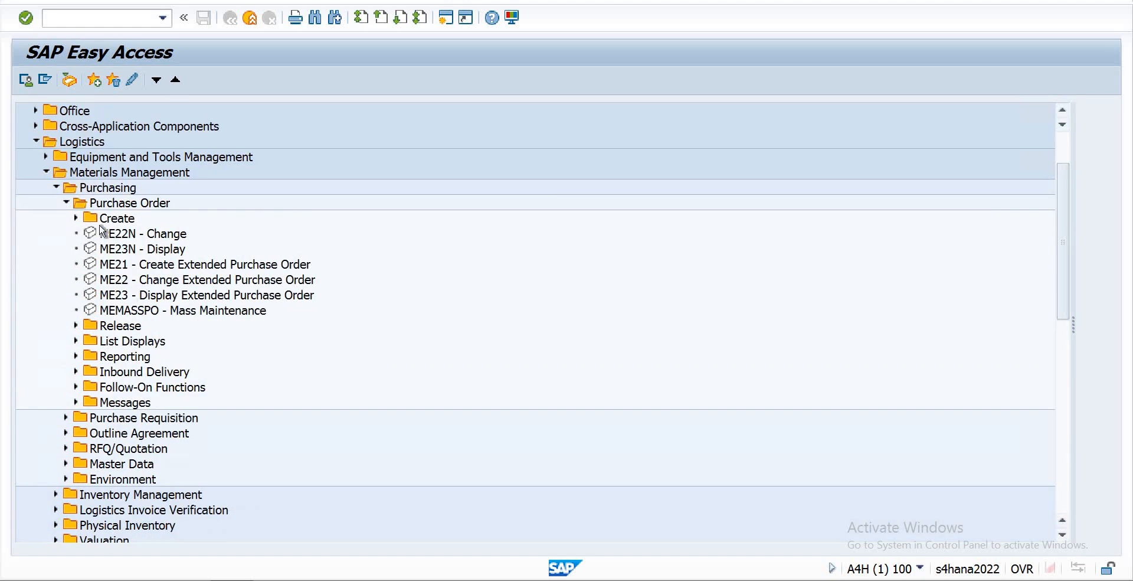
pyautogui.click(76, 218)
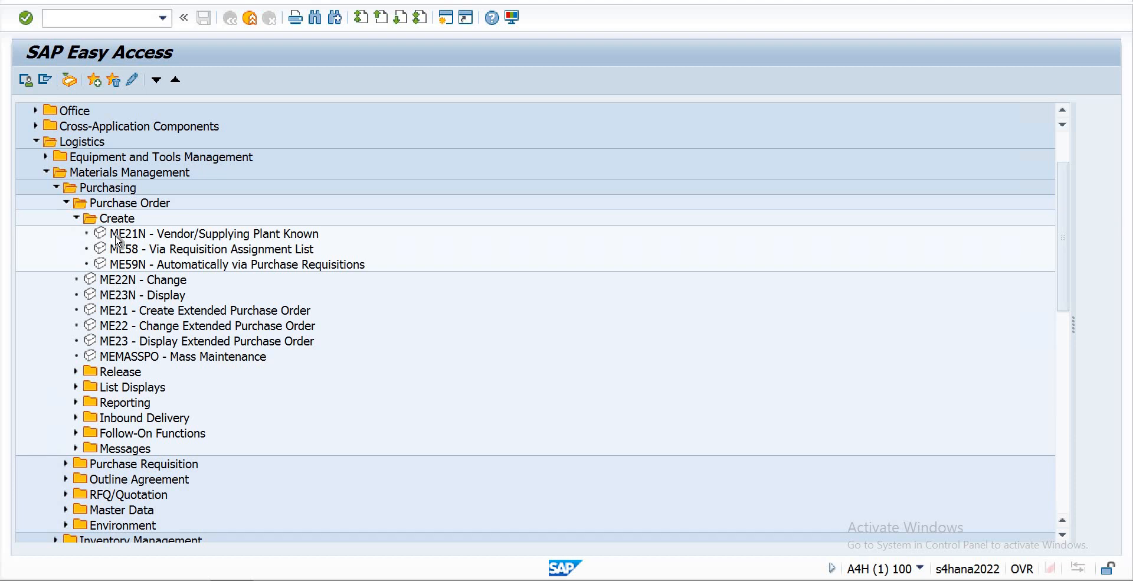
pyautogui.doubleClick(116, 236)
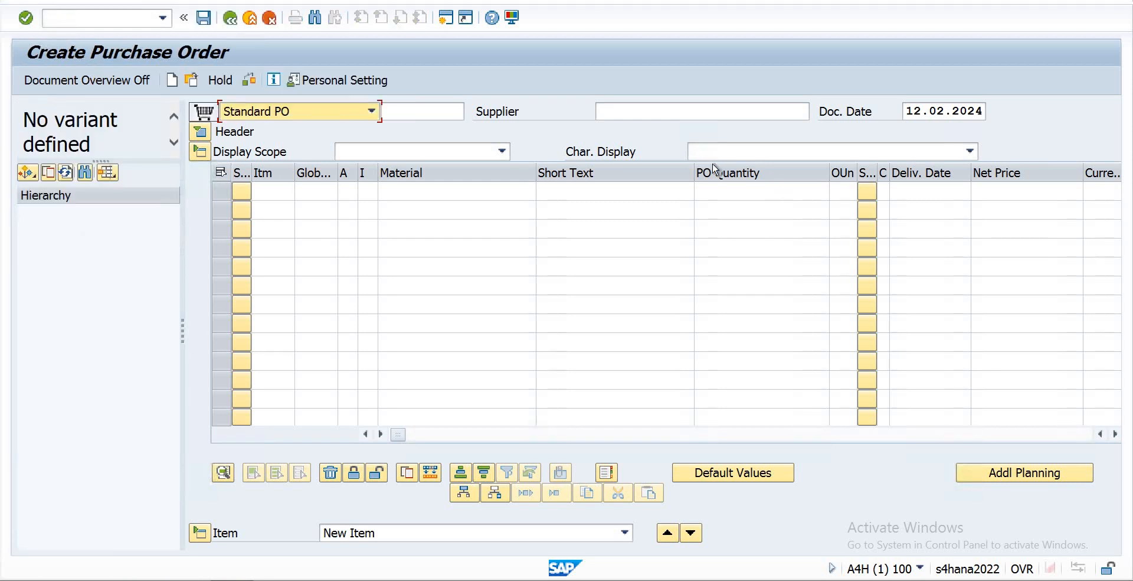
# Step: Search for suppliers by country/region and company code, with company code DB01
pyautogui.click(660, 110)
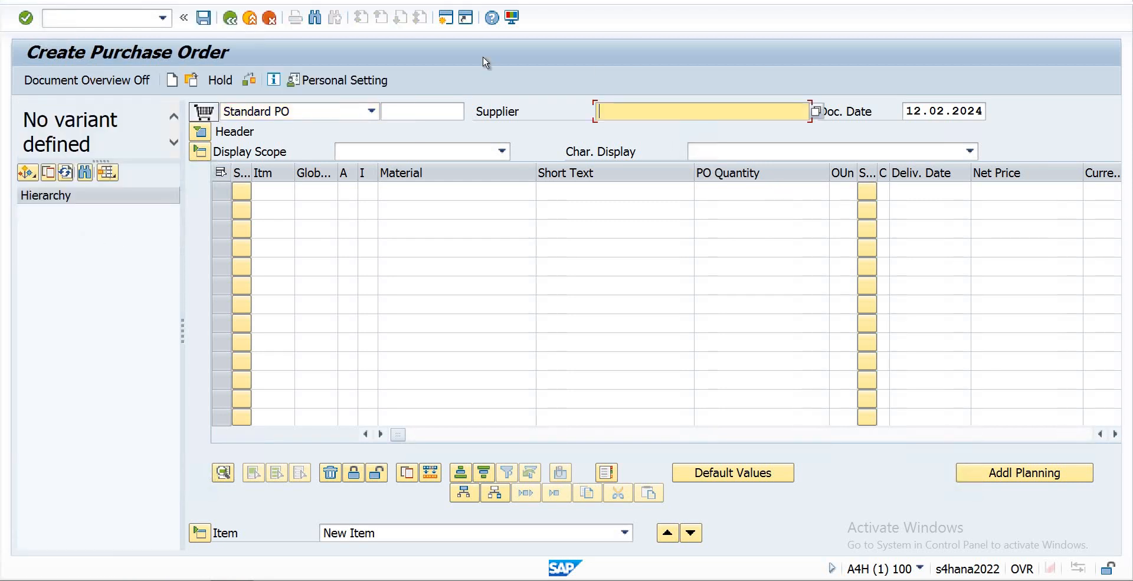
pyautogui.click(817, 113)
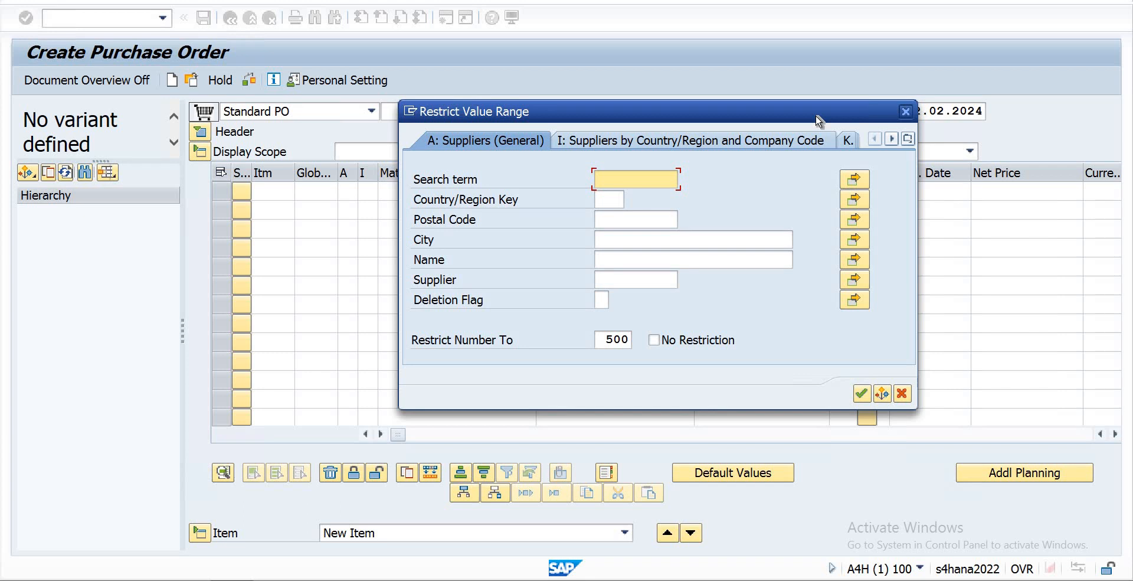
pyautogui.click(675, 142)
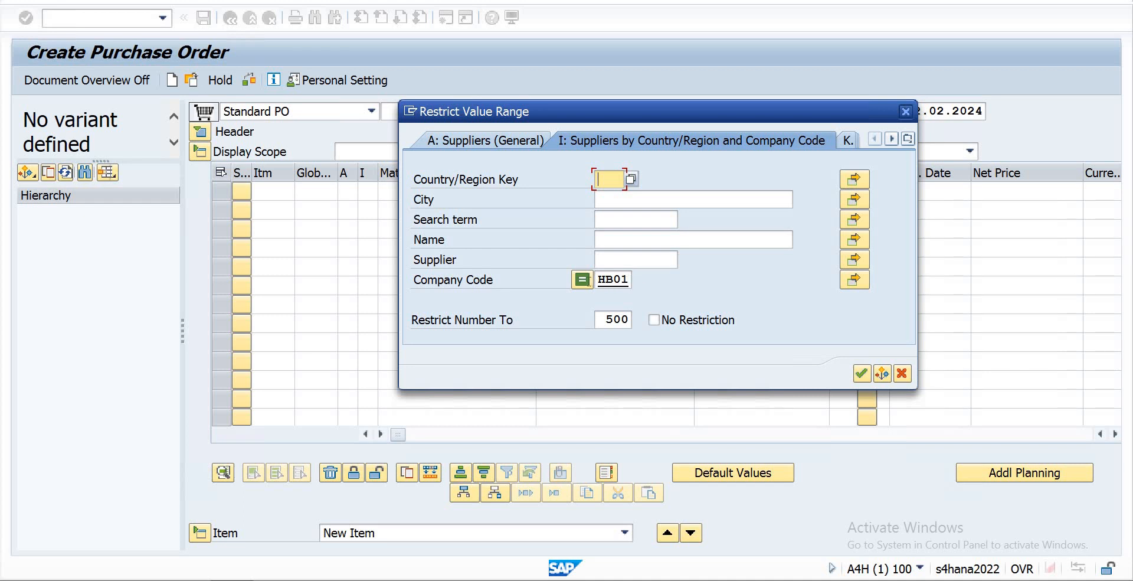
pyautogui.moveTo(629, 279); pyautogui.dragTo(595, 278)
pyautogui.press('Delete')
pyautogui.write('D')
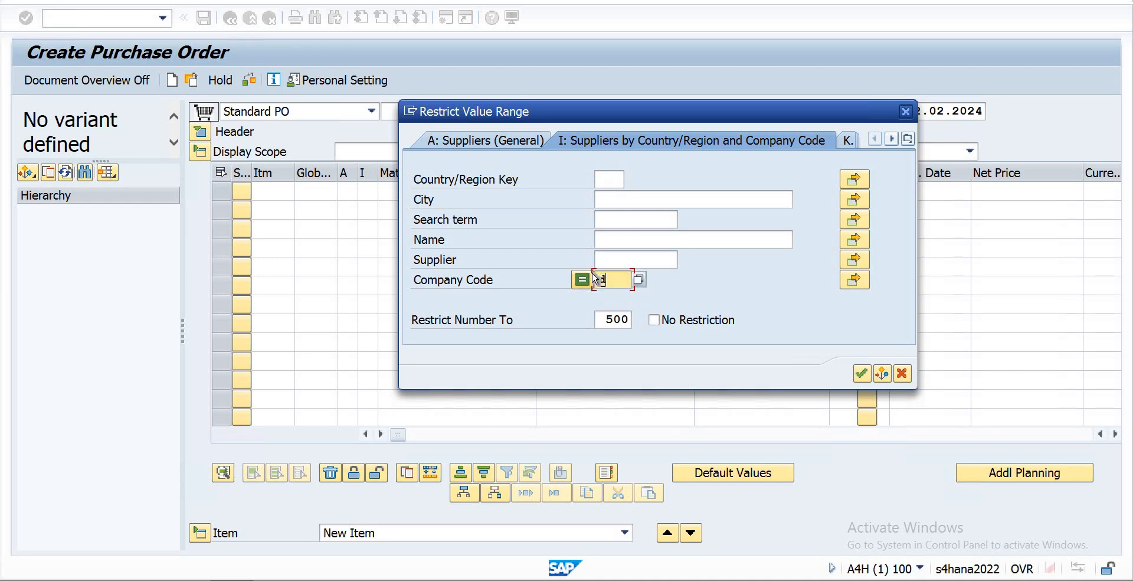
pyautogui.write('B01')
pyautogui.press('Return')
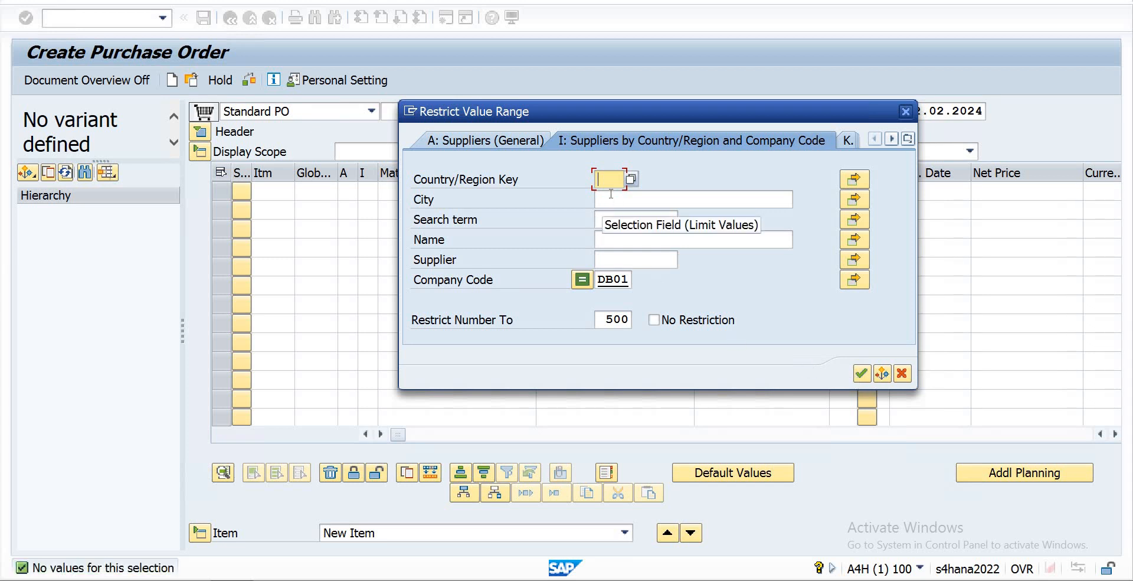
# Step: Repeat the supplier search with country/region key PK and leave it without picking a supplier
pyautogui.write('pk')
pyautogui.press('Return')
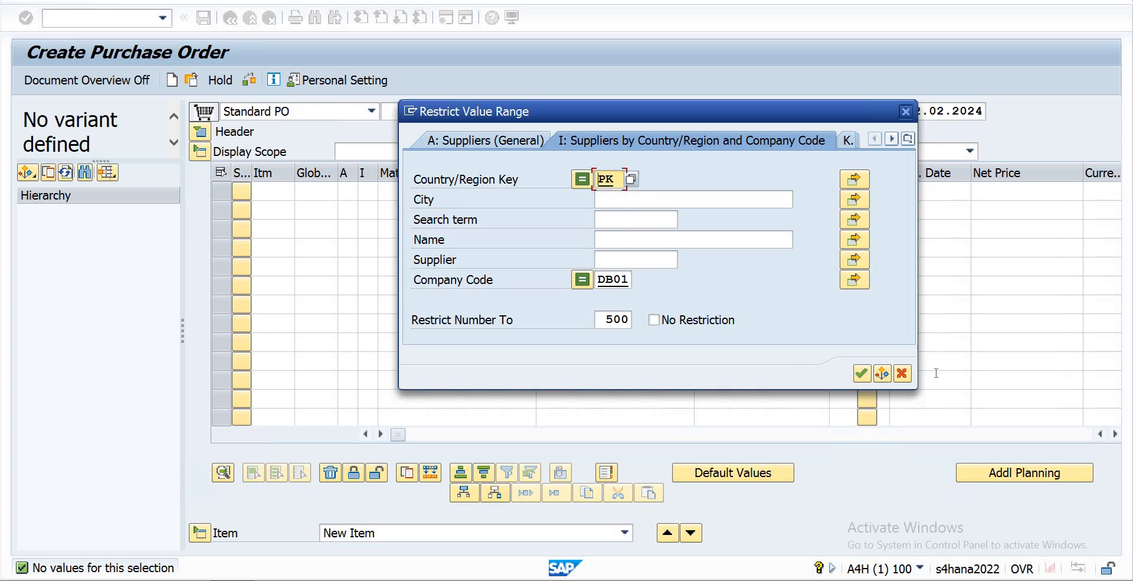
pyautogui.click(902, 373)
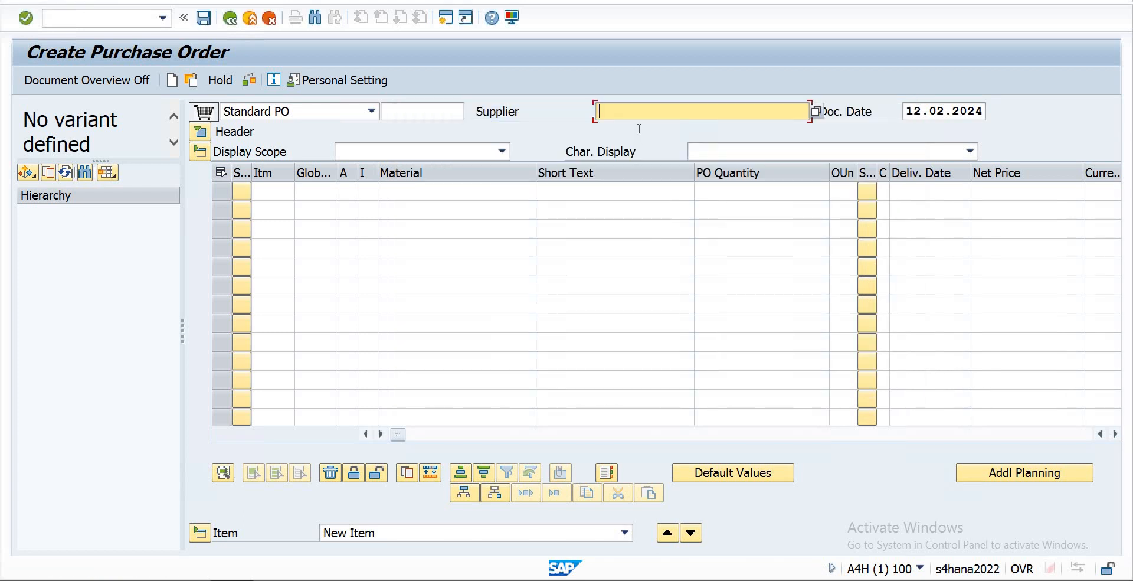
# Step: Enter the supplier number in the header of the standard purchase order
pyautogui.write('8100000001')
pyautogui.press('Return')
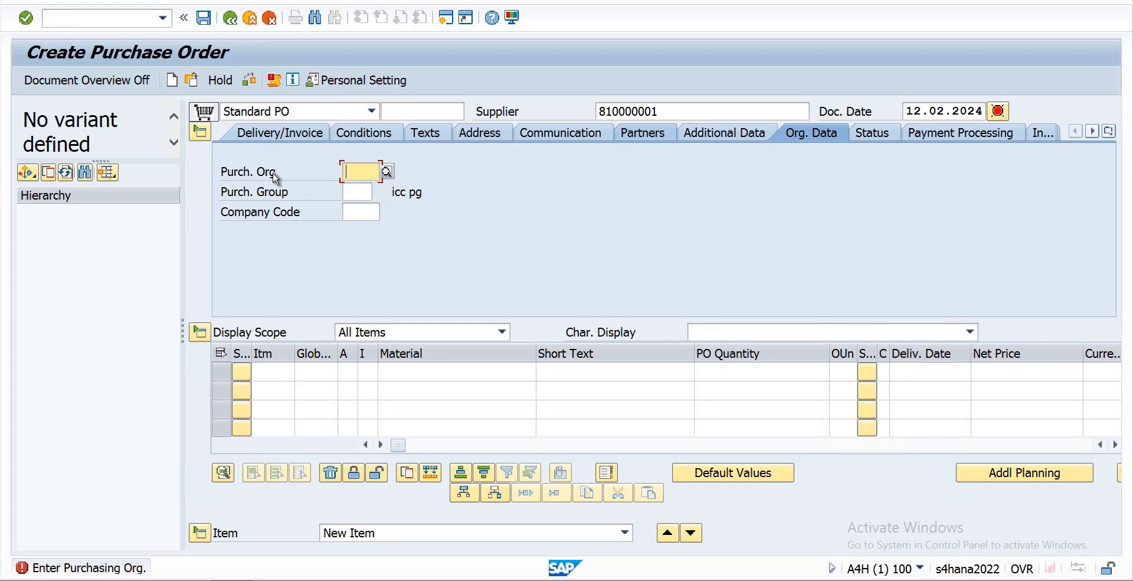
pyautogui.click(637, 111)
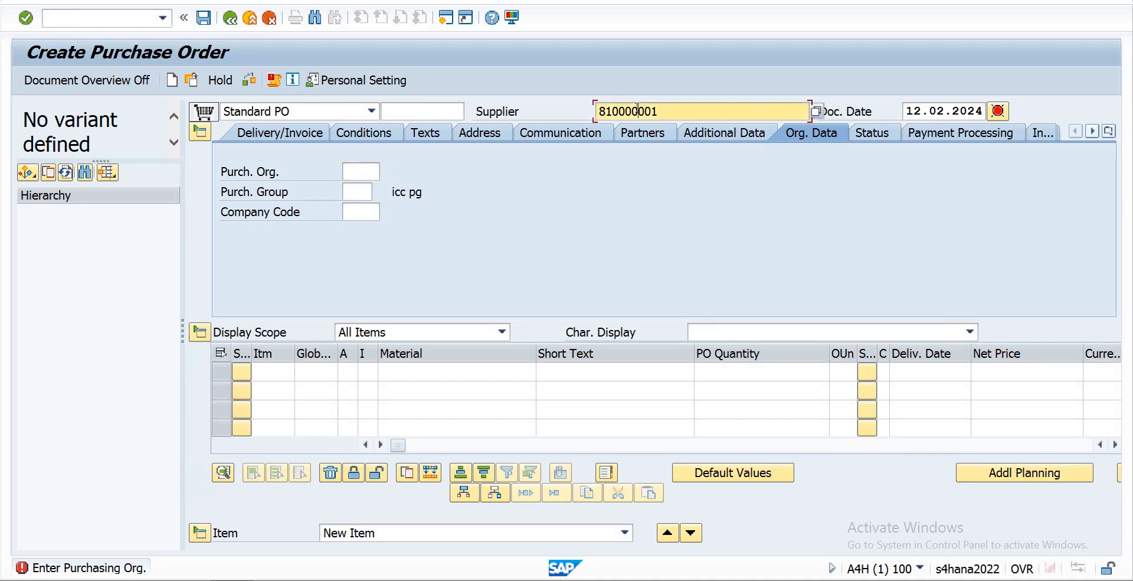
pyautogui.press('Home')
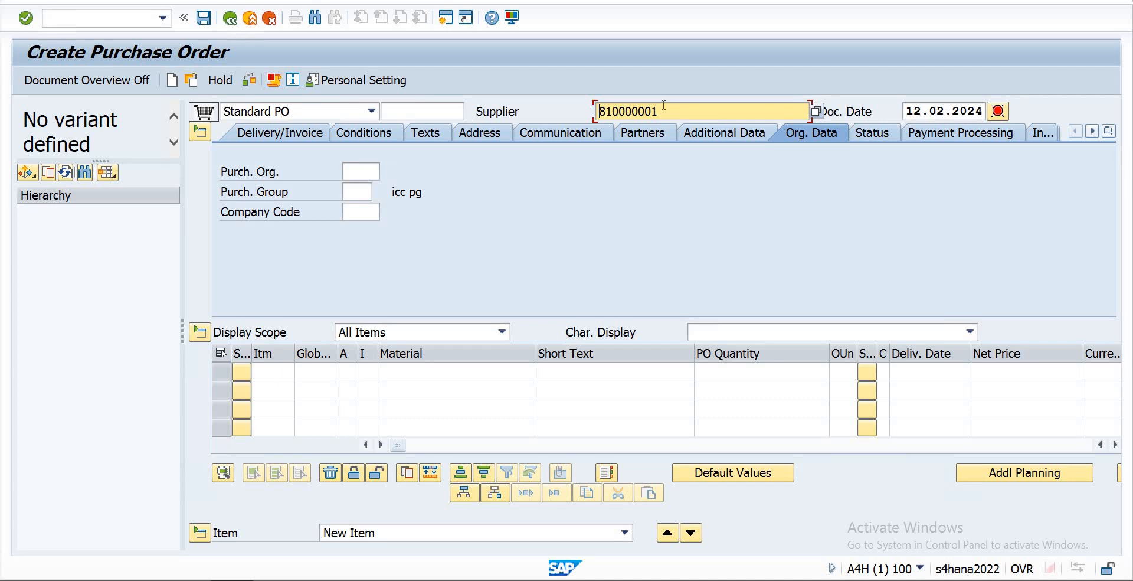
# Step: Leave the purchase order without saving and open activity type/price planning with transaction KP26
pyautogui.click(53, 19)
pyautogui.write('/n')
pyautogui.press('Return')
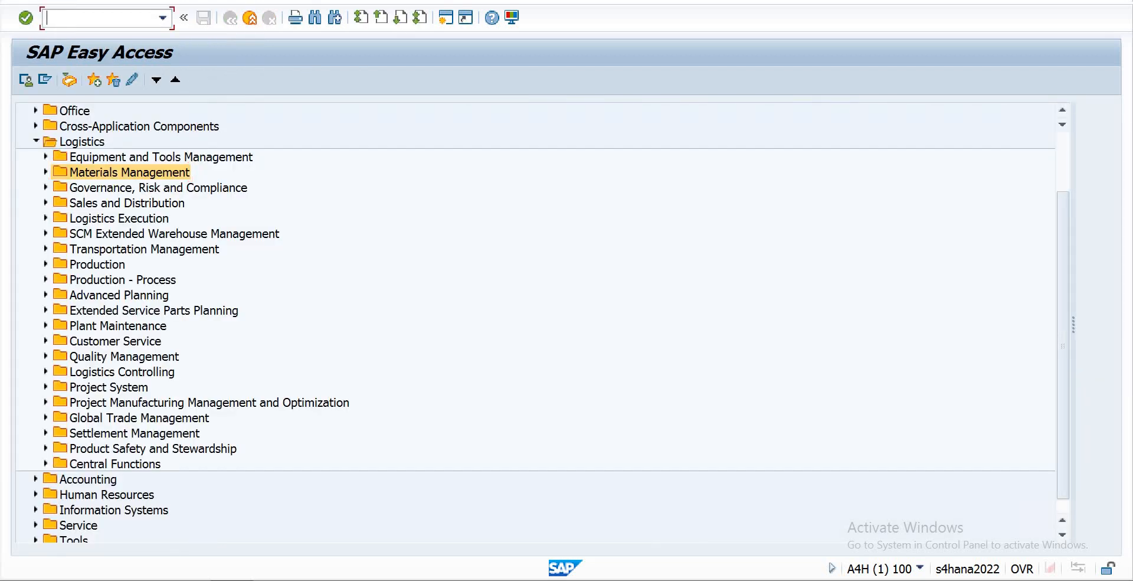
pyautogui.write('kp0')
pyautogui.press('BackSpace')
pyautogui.write('26')
pyautogui.press('Return')
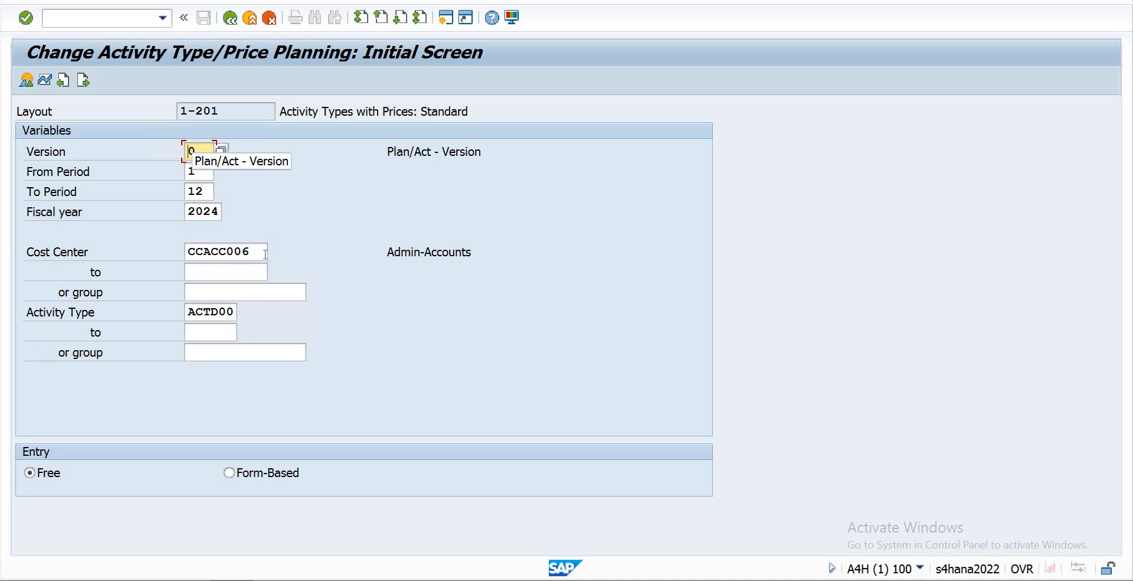
# Step: Clear the cost center on the planning screen and set the controlling area to HB01
pyautogui.press('Tab')
pyautogui.press('Tab')
pyautogui.press('Tab')
pyautogui.press('Tab')
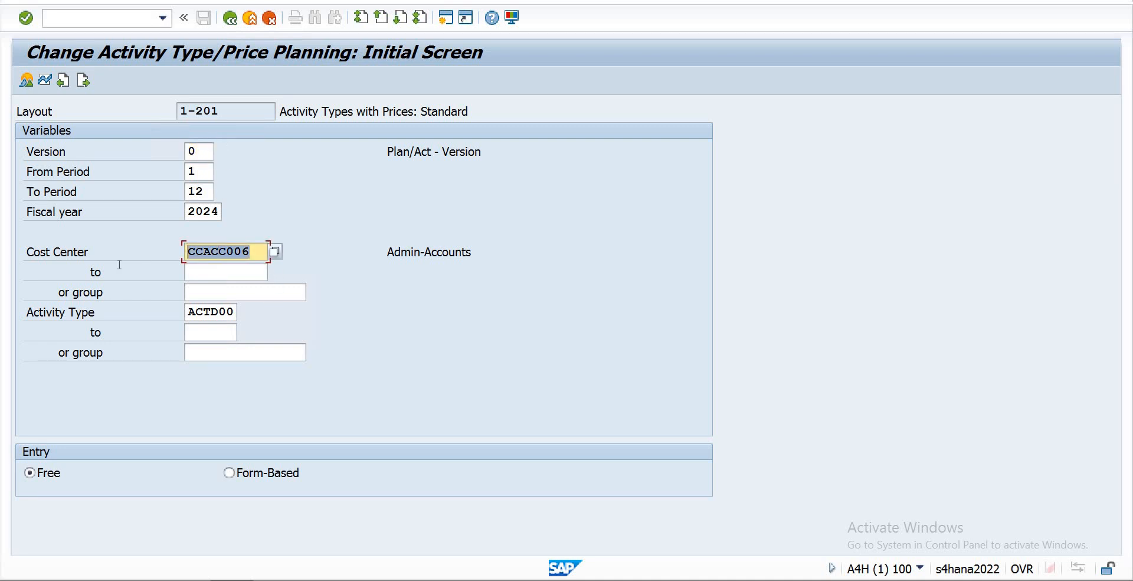
pyautogui.press('Delete')
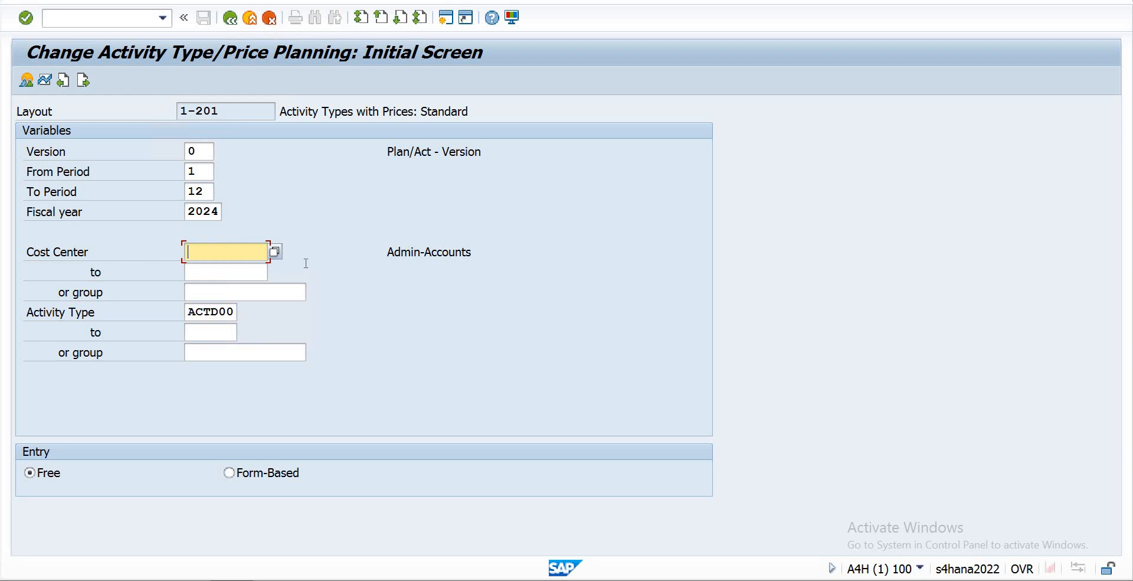
pyautogui.click(271, 252)
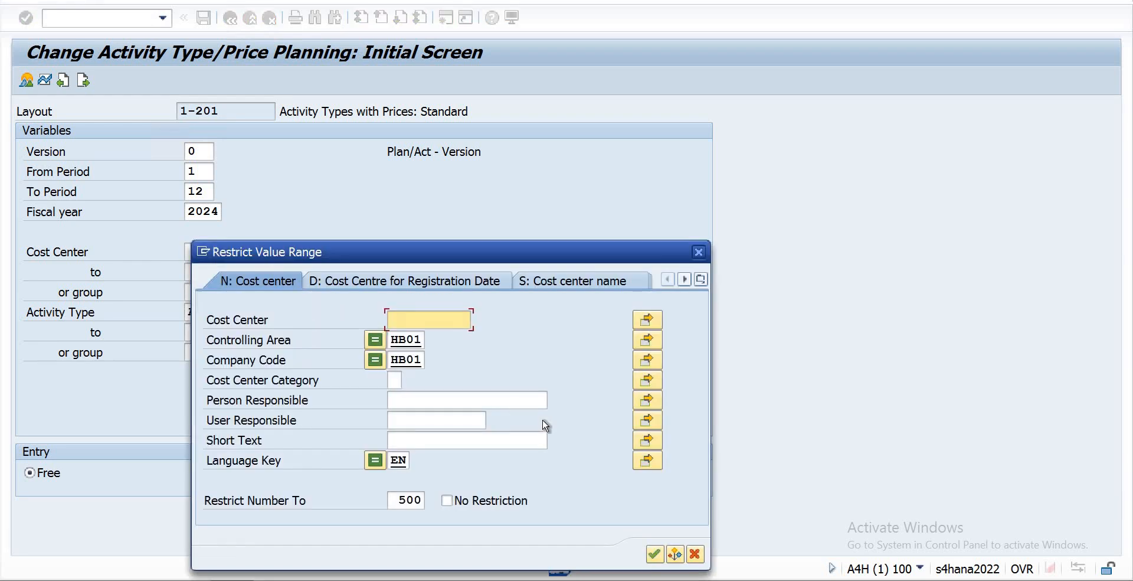
pyautogui.click(698, 252)
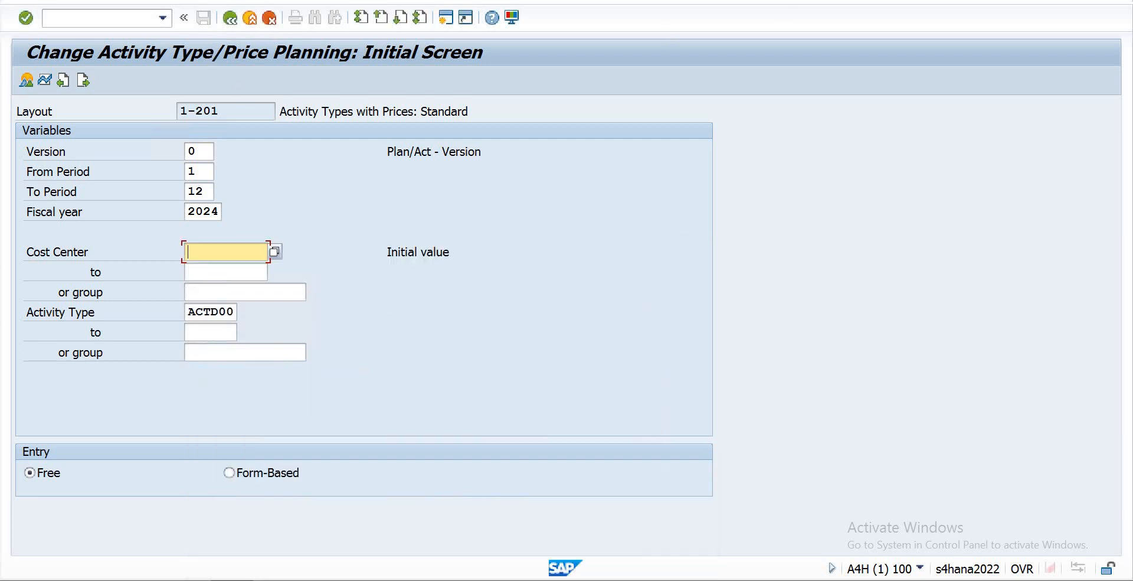
pyautogui.click(194, 1)
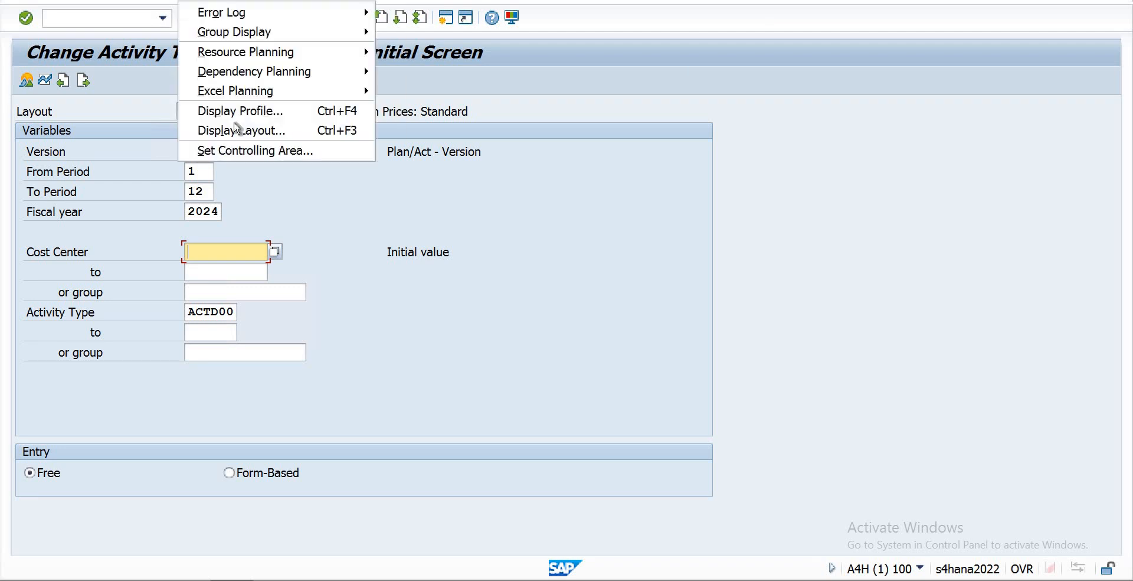
pyautogui.press('Return')
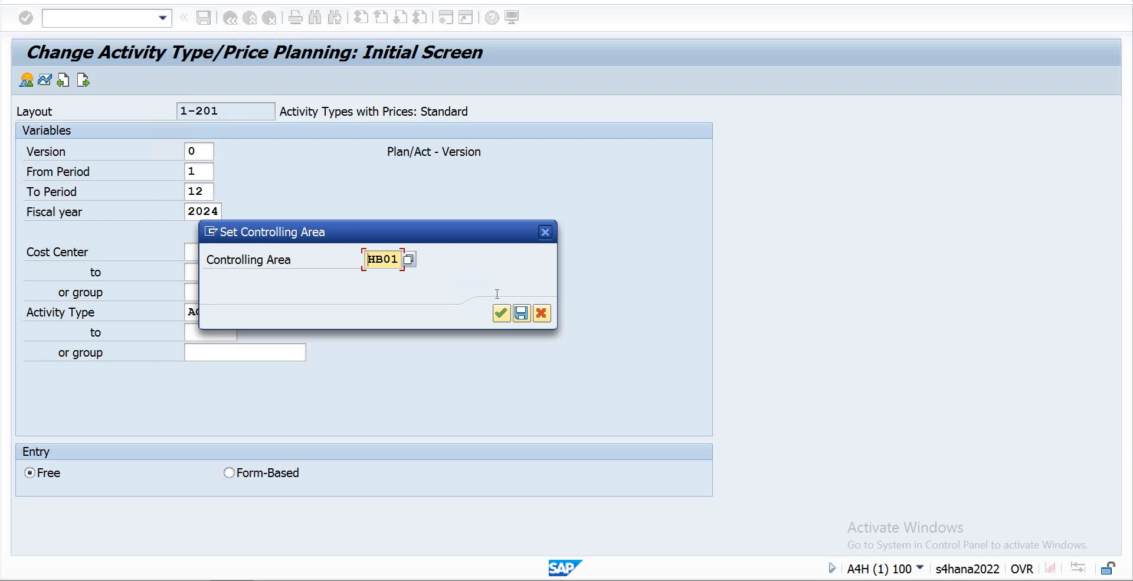
pyautogui.click(502, 312)
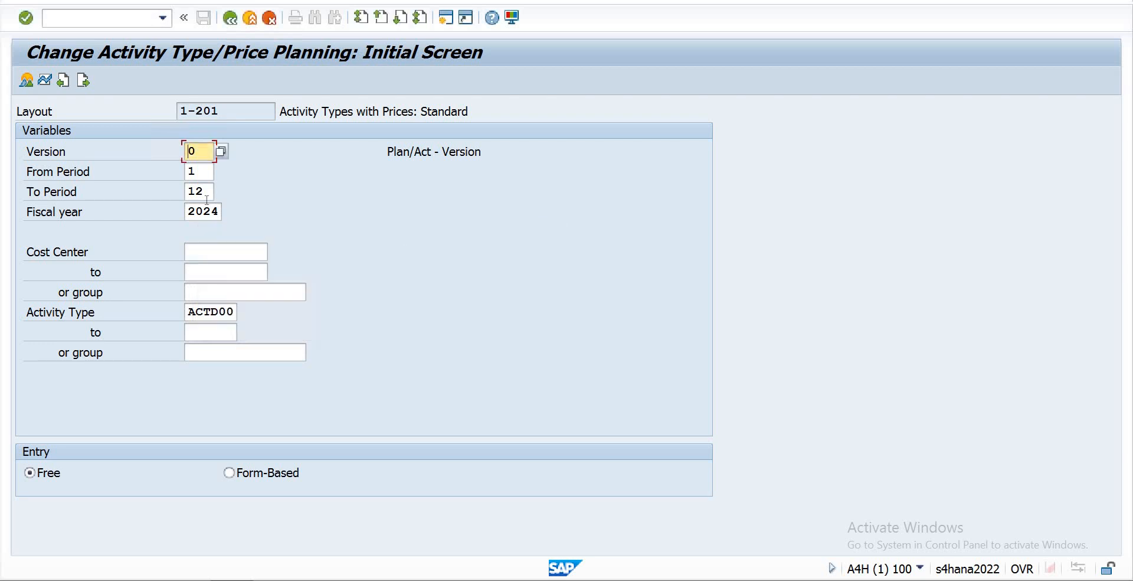
# Step: Pick the Admin cost center CCADM007 from the list of HB01 cost centers for planning
pyautogui.click(223, 251)
pyautogui.click(275, 253)
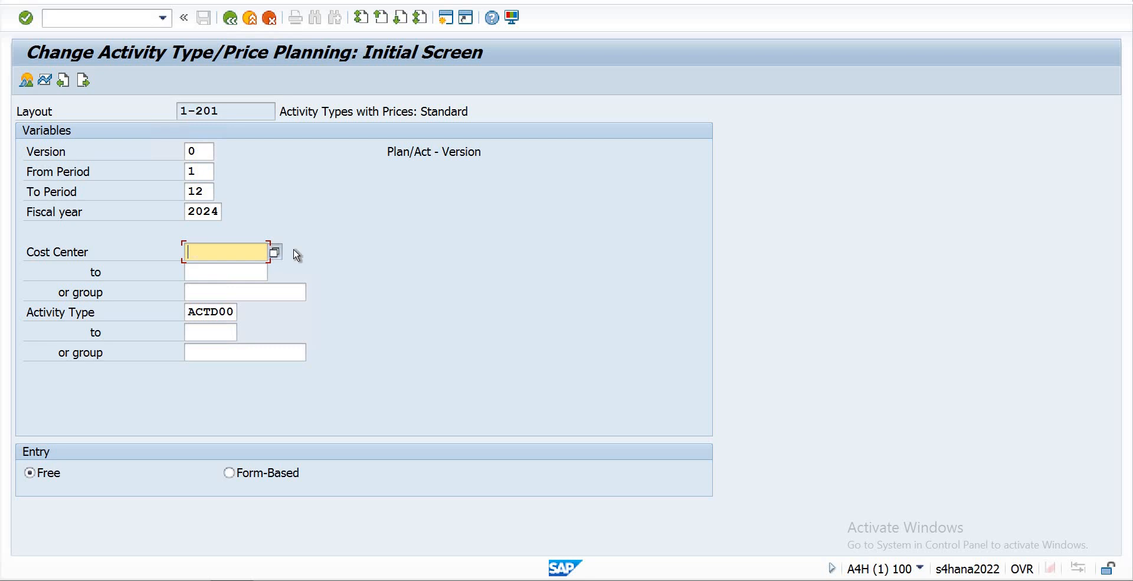
pyautogui.press('Return')
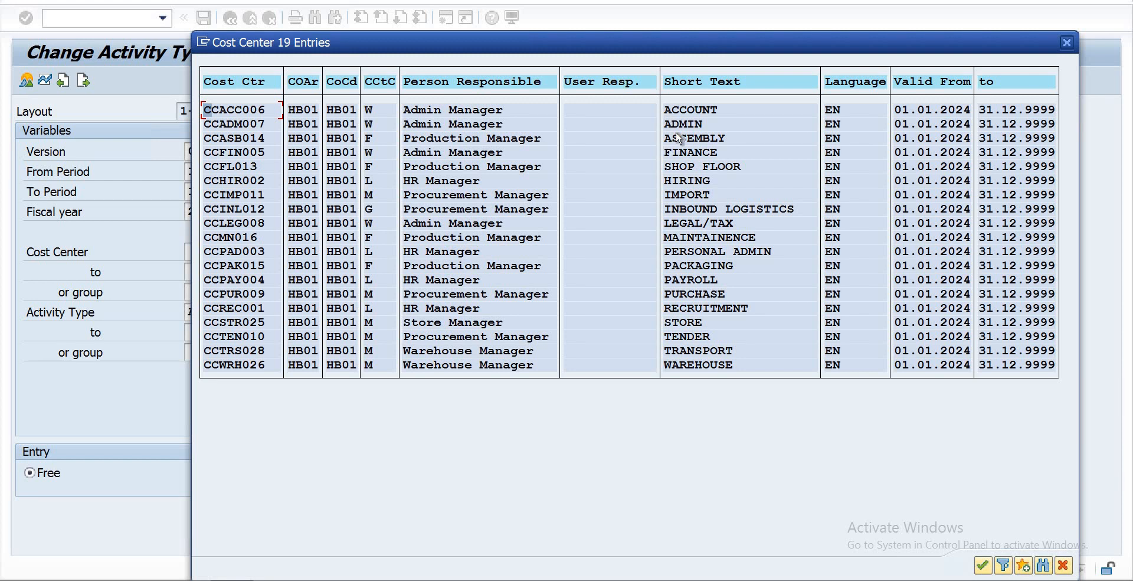
pyautogui.doubleClick(235, 123)
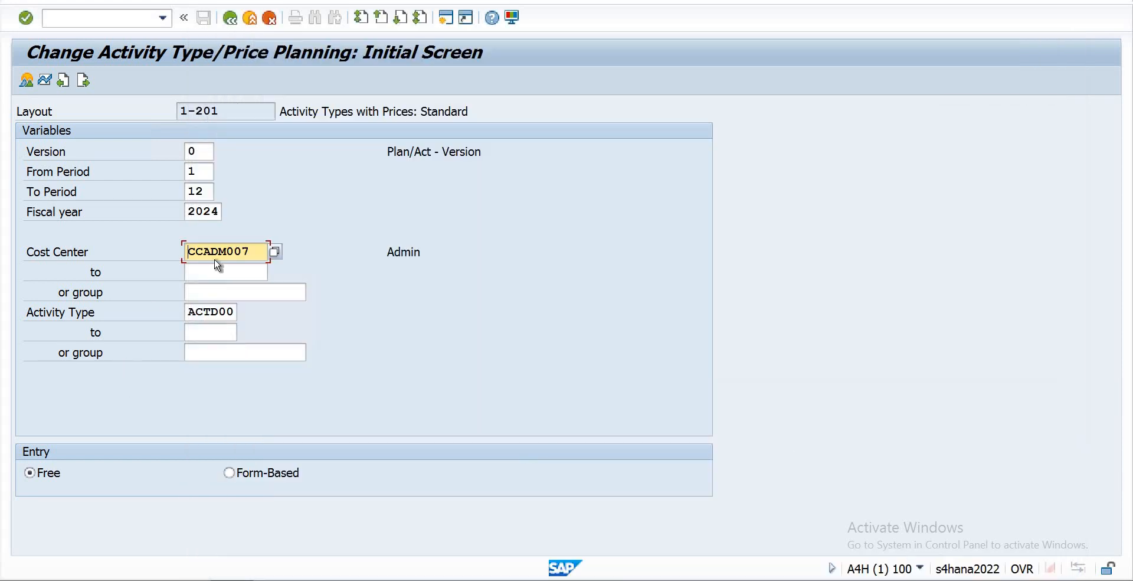
# Step: Set the activity type to ACTH00 by picking the ADMIN entry found for controlling area HB01
pyautogui.click(233, 311)
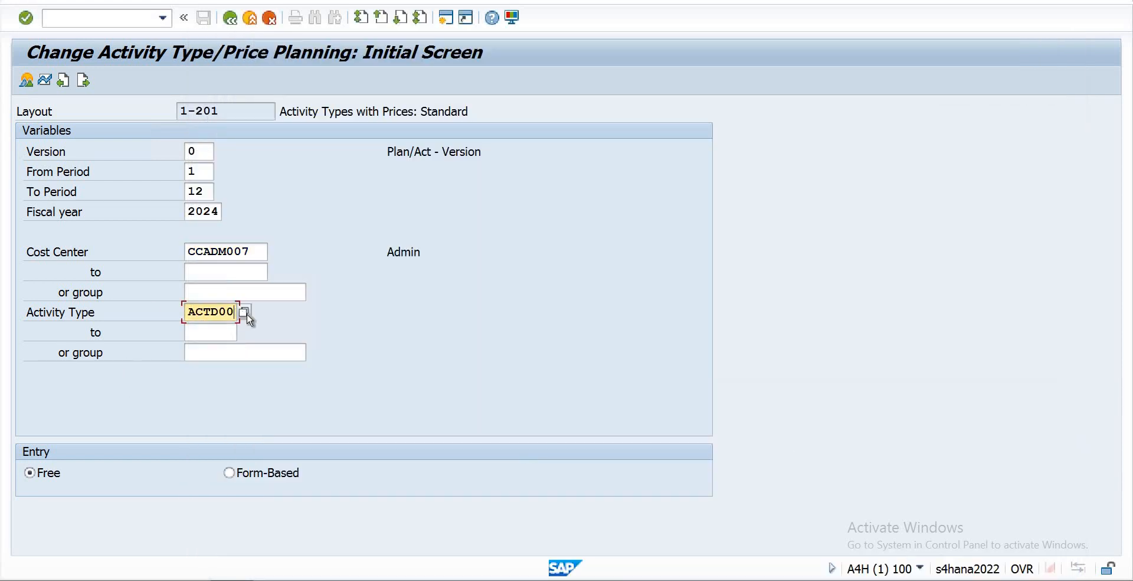
pyautogui.press('F4')
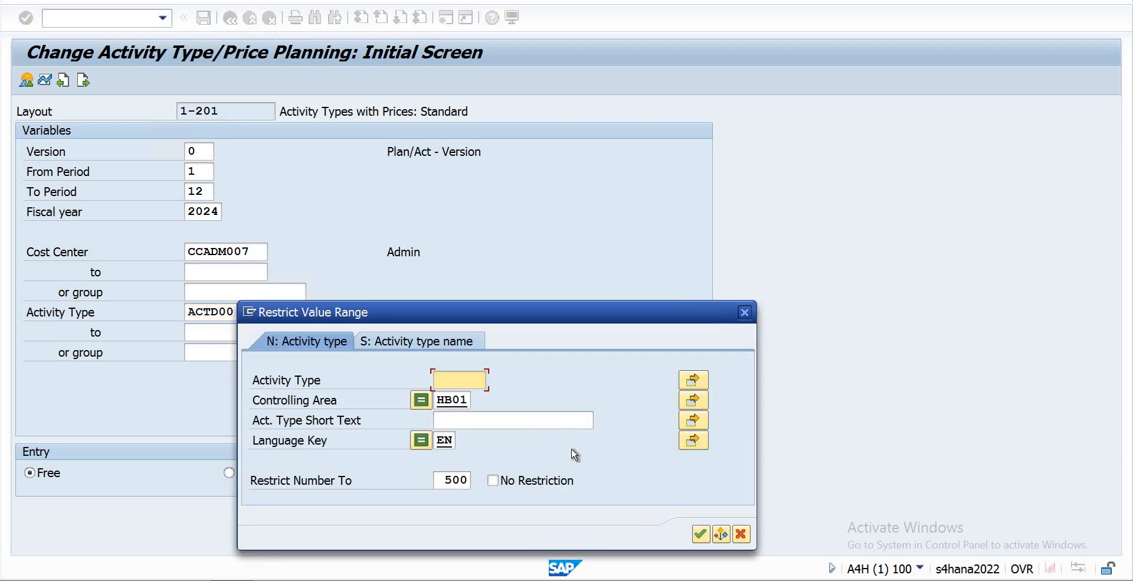
pyautogui.click(701, 535)
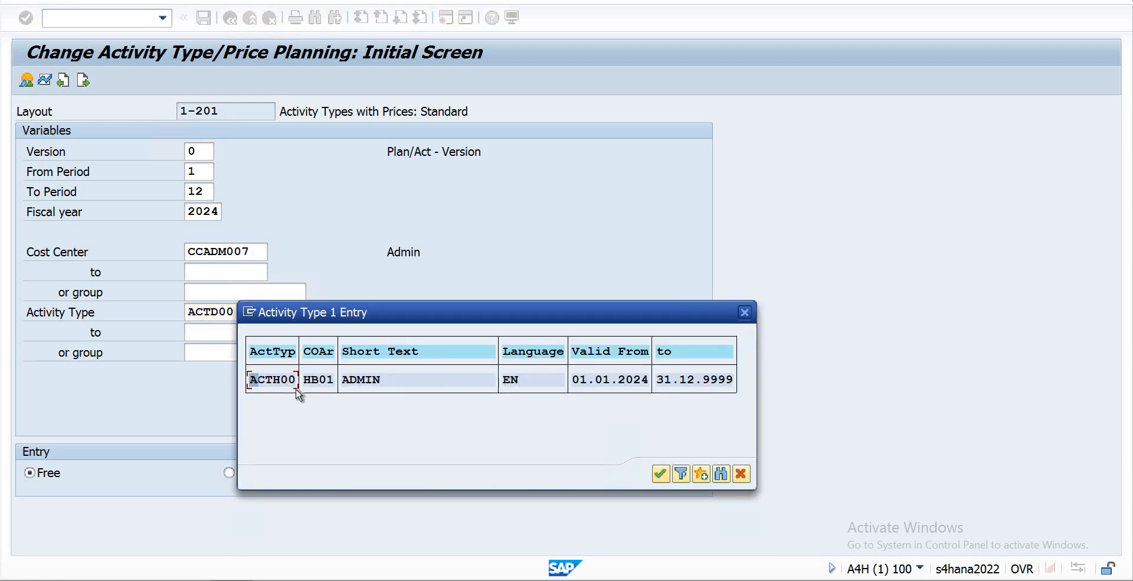
pyautogui.click(283, 383)
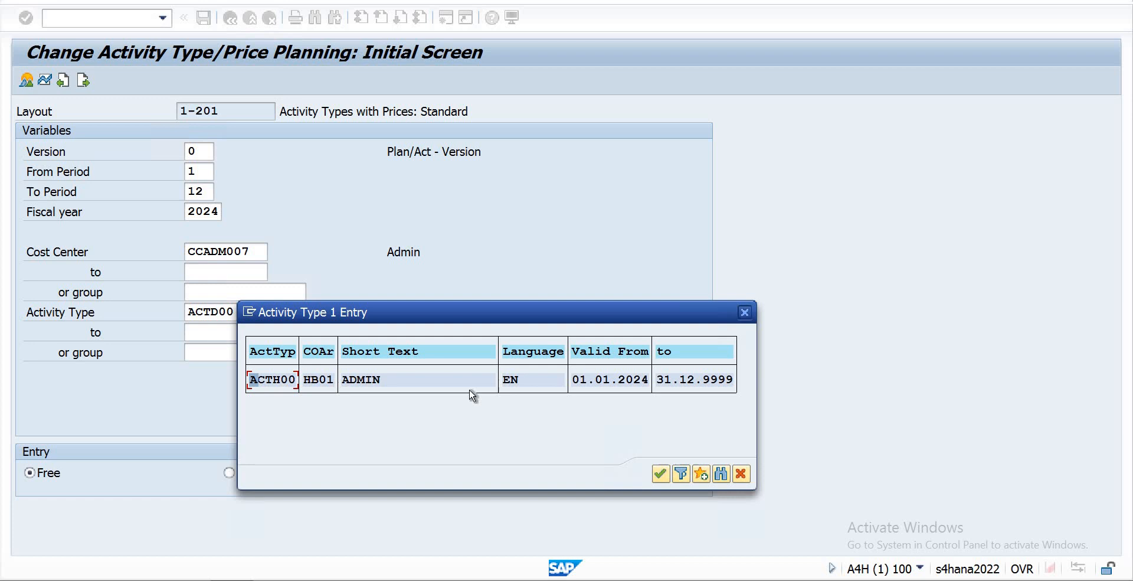
pyautogui.click(662, 475)
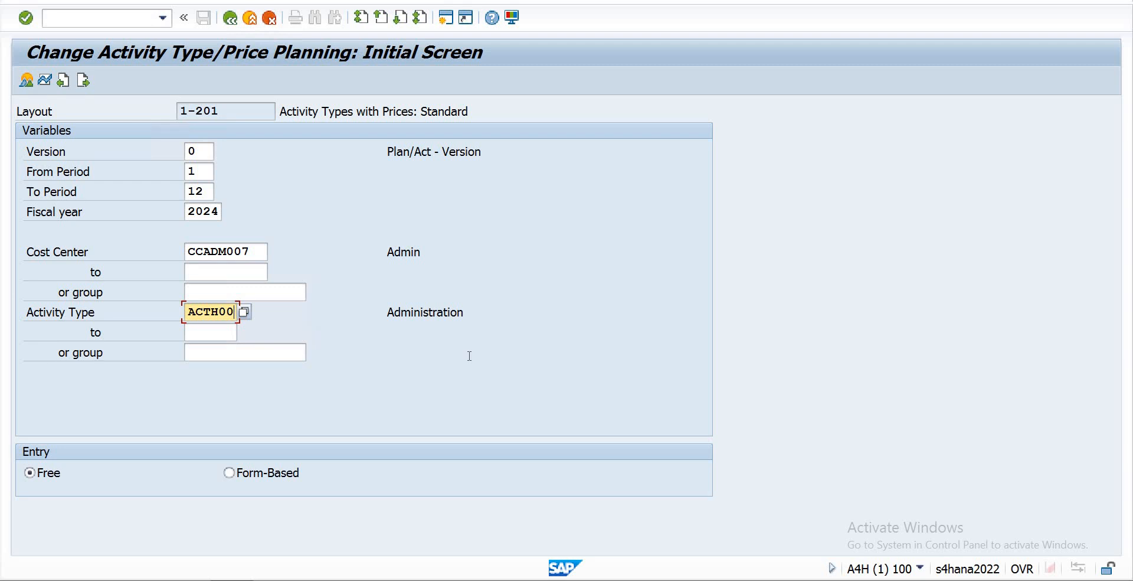
pyautogui.press('Return')
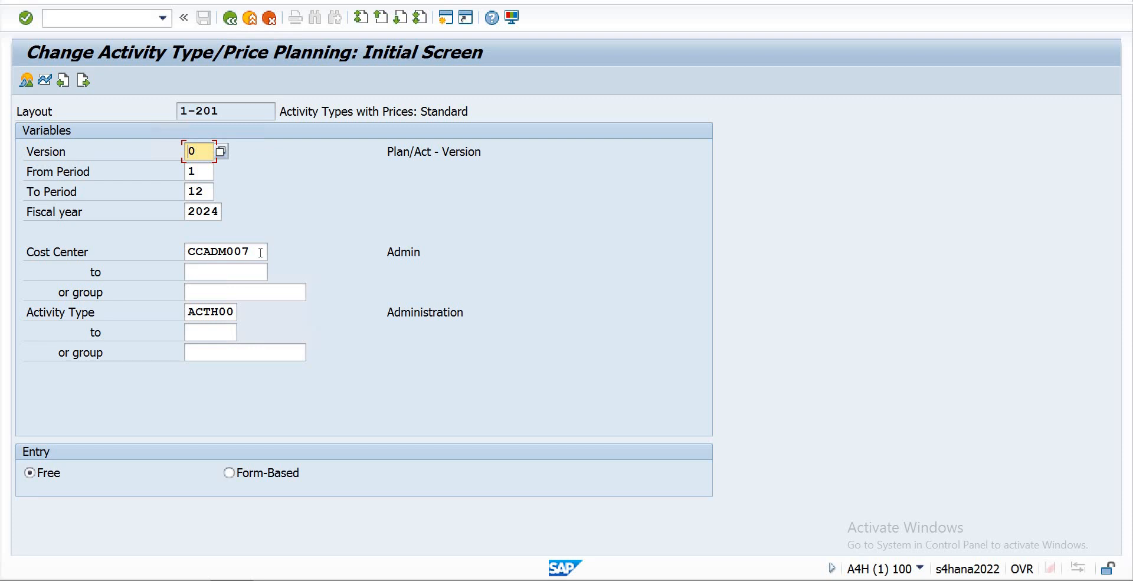
# Step: Try to open the planning overview for CCADM007 and ACTH00, picking version 0 again before retrying
pyautogui.click(24, 86)
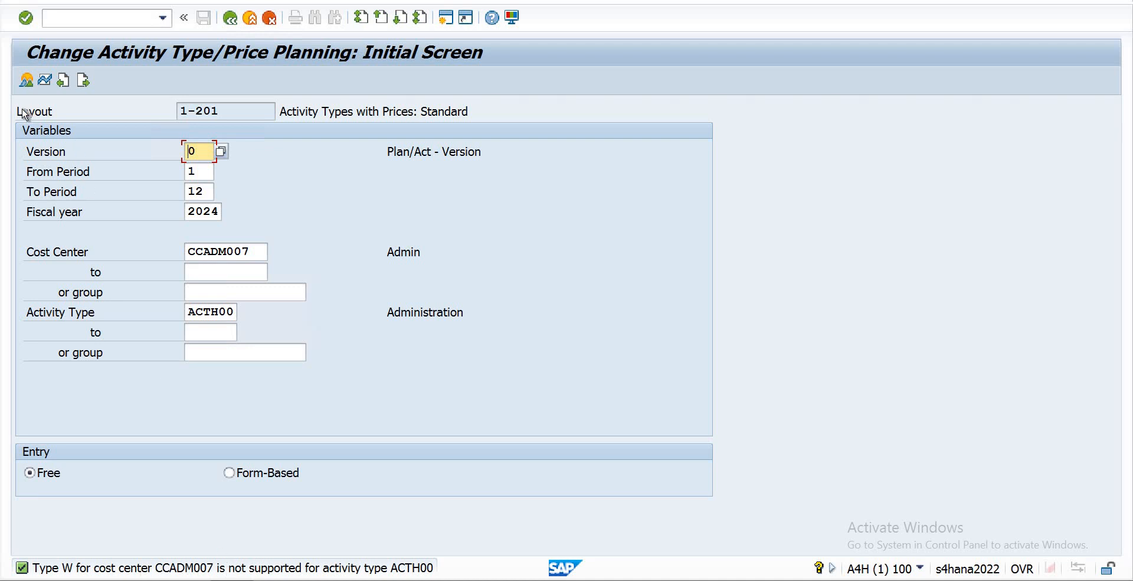
pyautogui.click(221, 152)
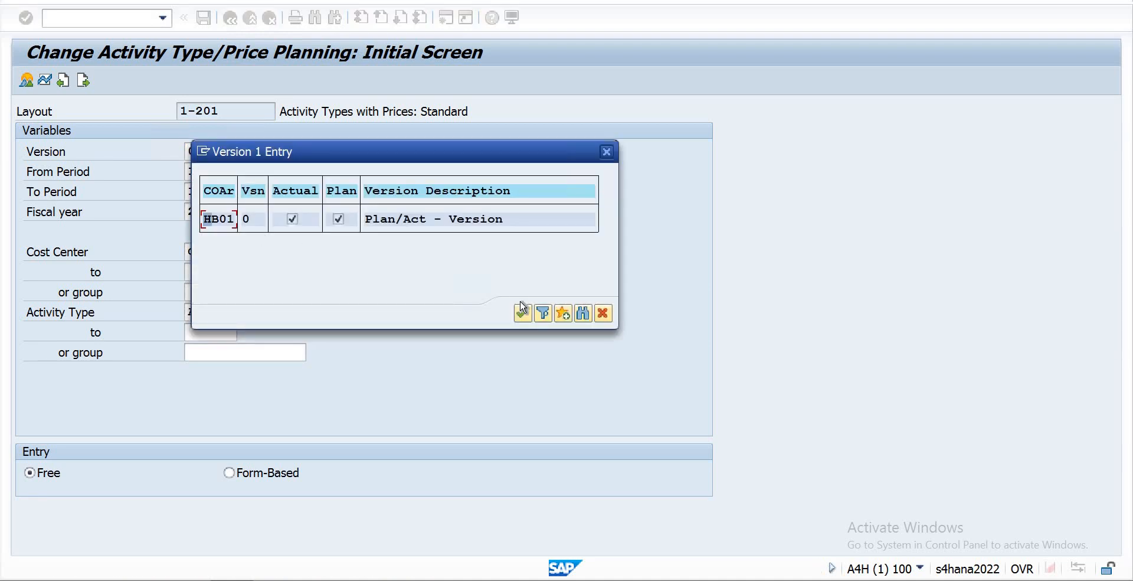
pyautogui.click(522, 312)
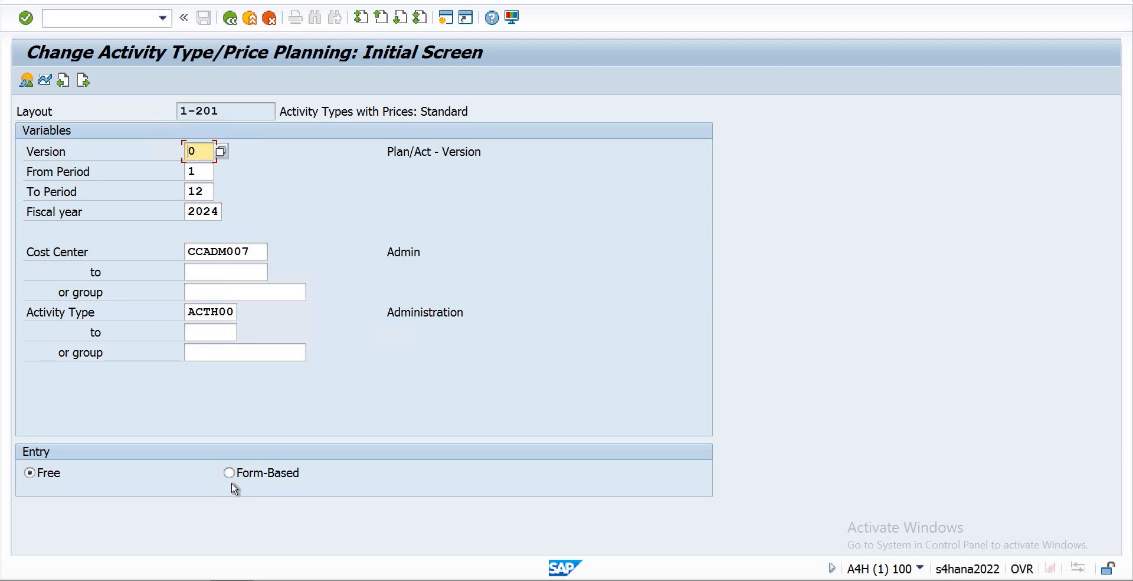
pyautogui.click(26, 80)
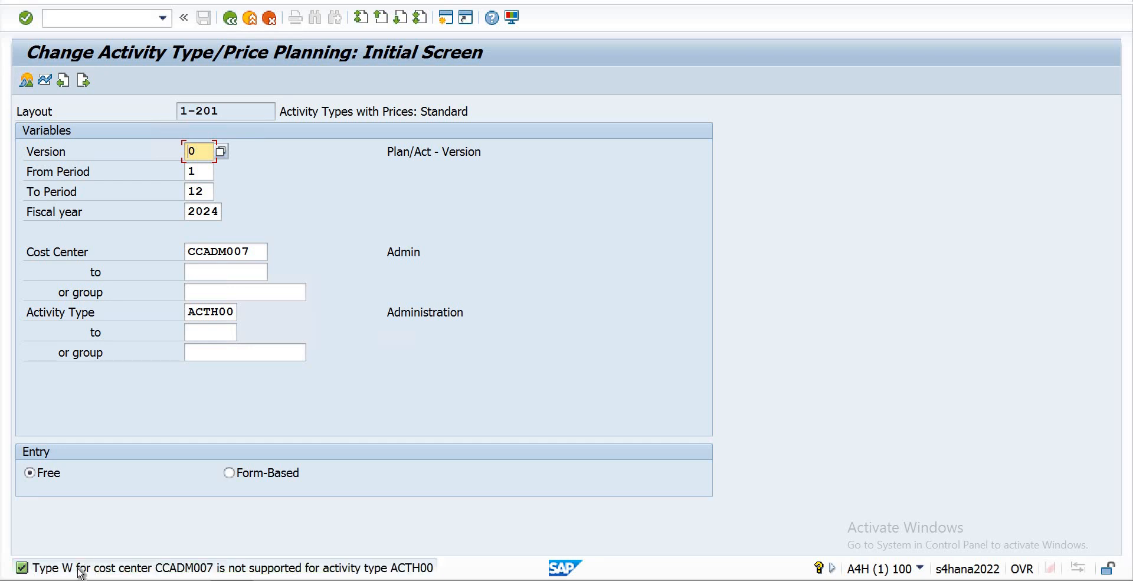
# Step: Open the detailed explanation of the status message, read its diagnosis of the cost center category, and close it
pyautogui.click(82, 569)
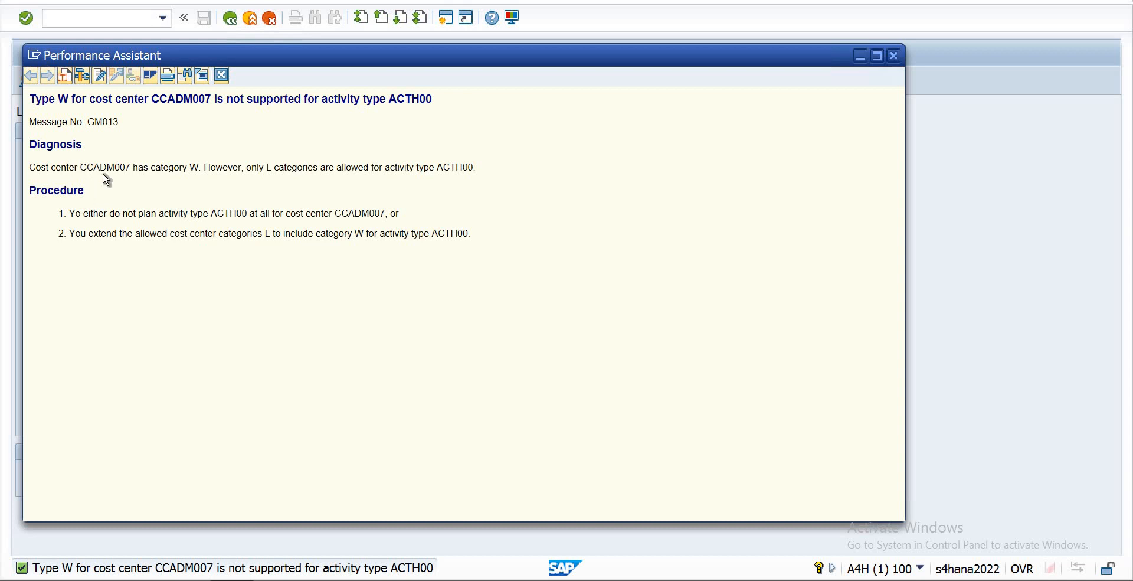
pyautogui.doubleClick(190, 167)
pyautogui.click(893, 55)
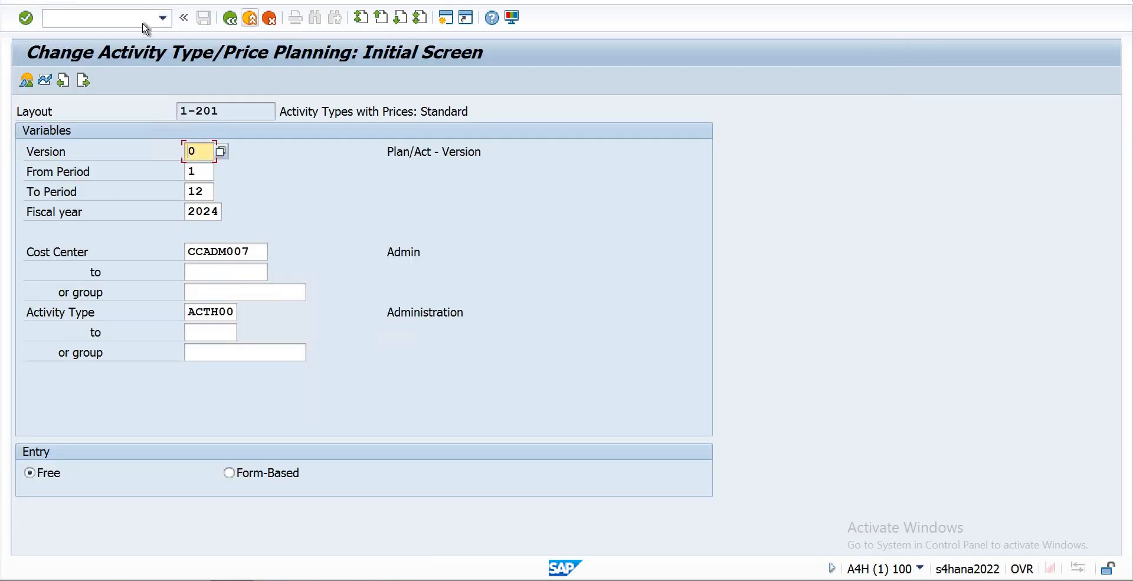
# Step: Leave price planning and open the master data of cost center CCADM007 for changing with transaction KS02
pyautogui.click(106, 17)
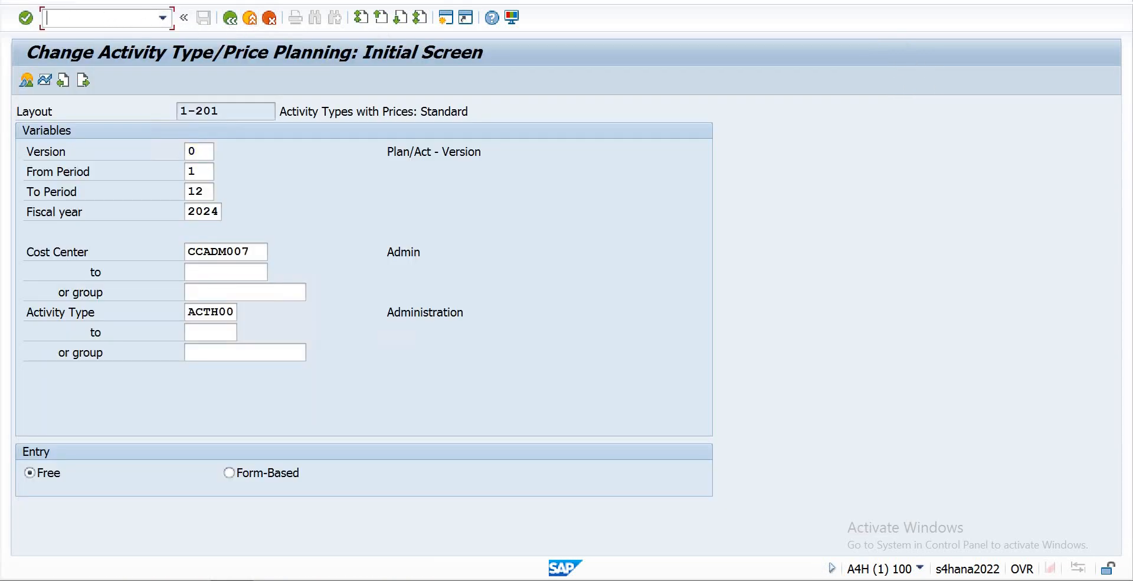
pyautogui.write('/n')
pyautogui.press('Return')
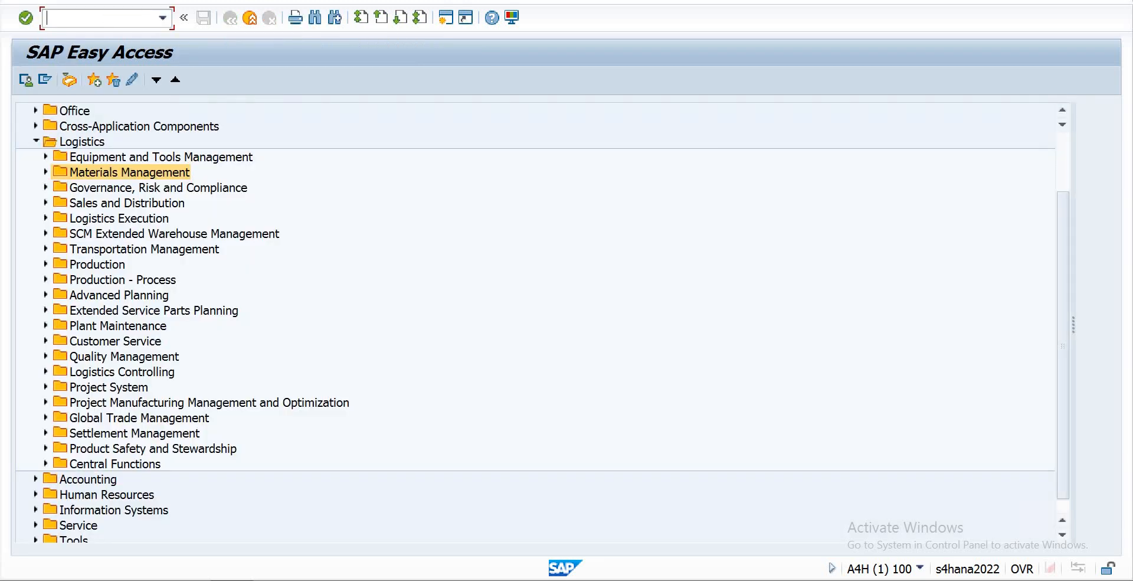
pyautogui.write('ks02')
pyautogui.press('Return')
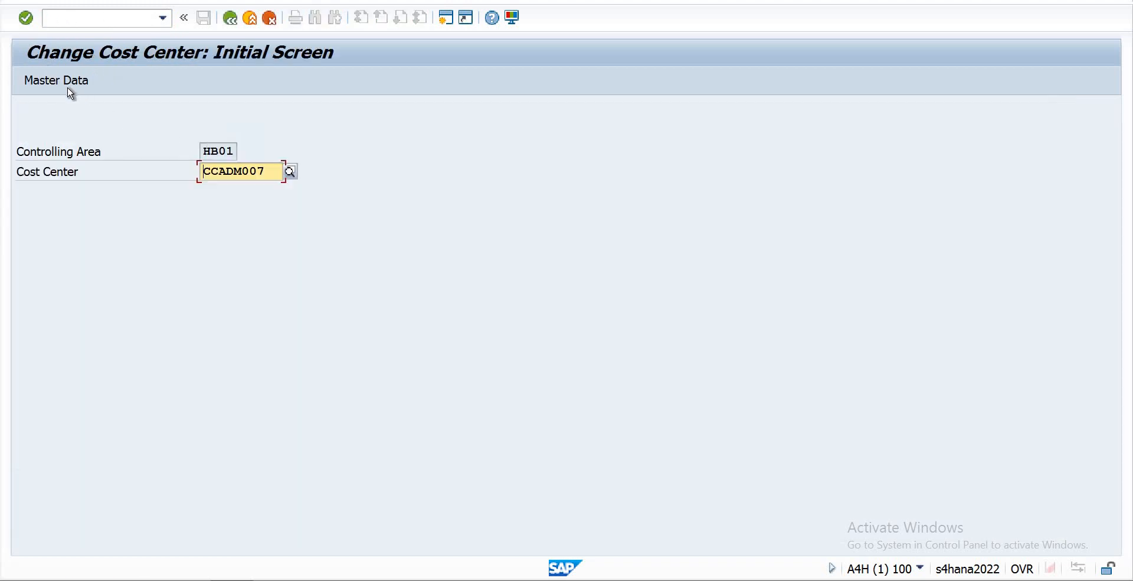
pyautogui.click(67, 82)
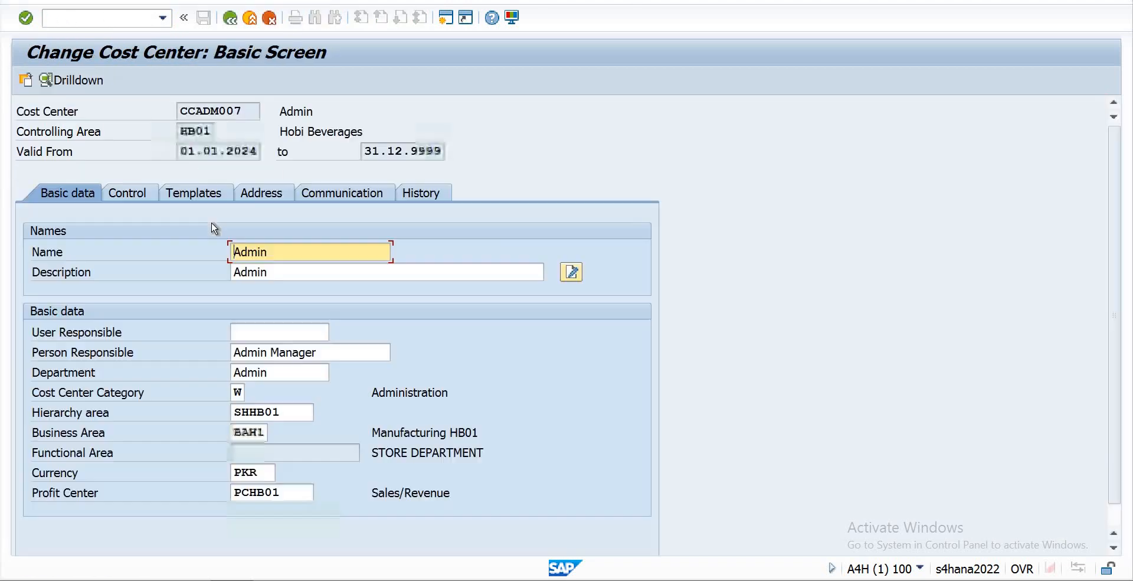
# Step: Set the cost center category of CCADM007 to L (Management) and save the cost center
pyautogui.click(242, 393)
pyautogui.click(255, 392)
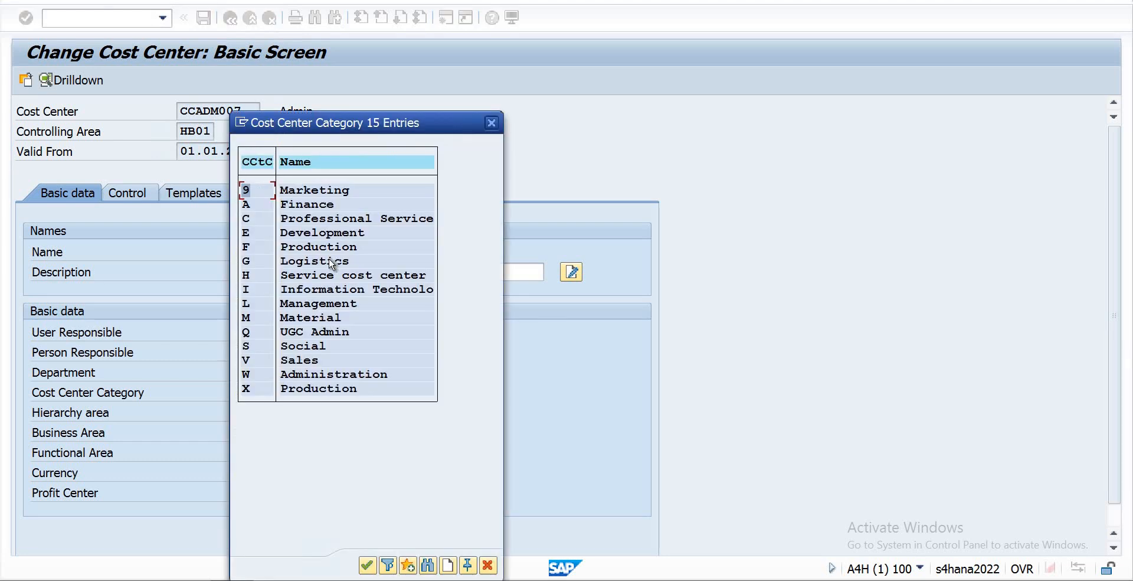
pyautogui.doubleClick(296, 304)
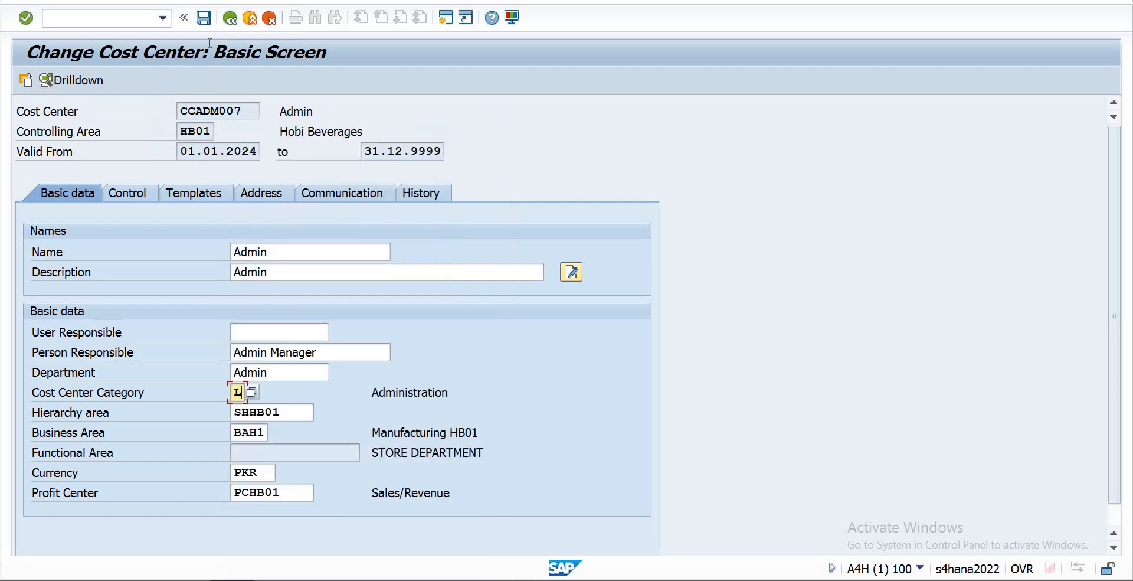
pyautogui.click(203, 19)
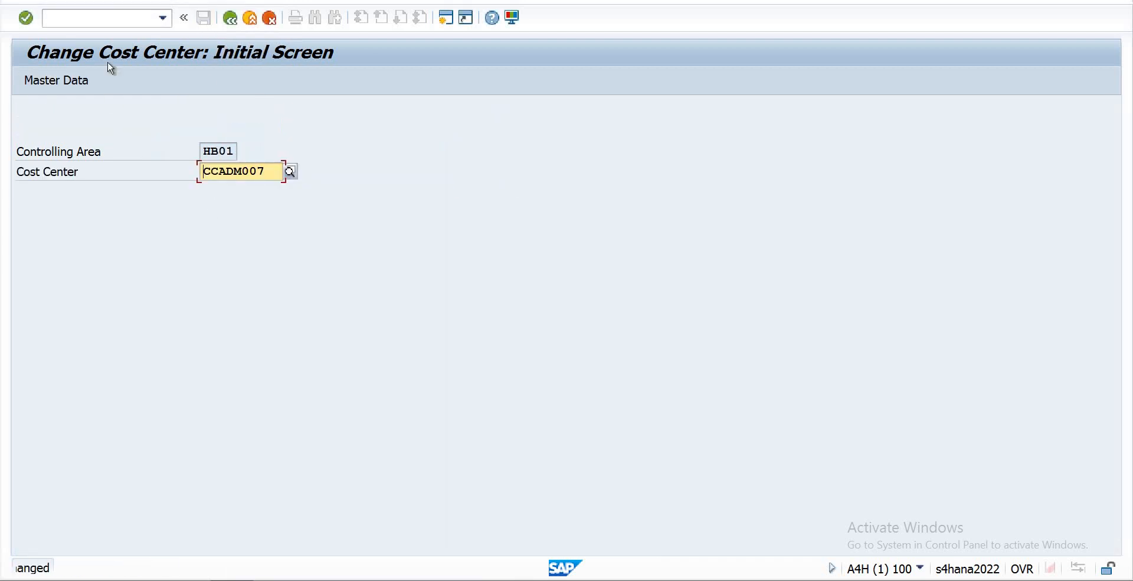
pyautogui.click(111, 19)
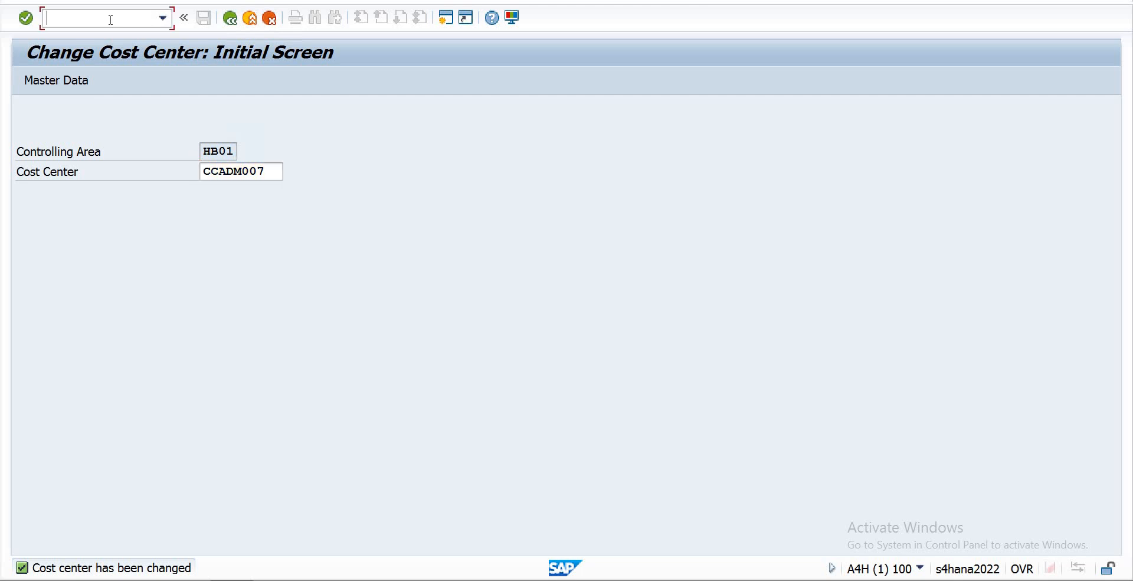
# Step: Return to activity price planning with transaction KP26 and open the overview for cost center CCADM007 and activity type ACTH00
pyautogui.write('/nkp26')
pyautogui.press('Return')
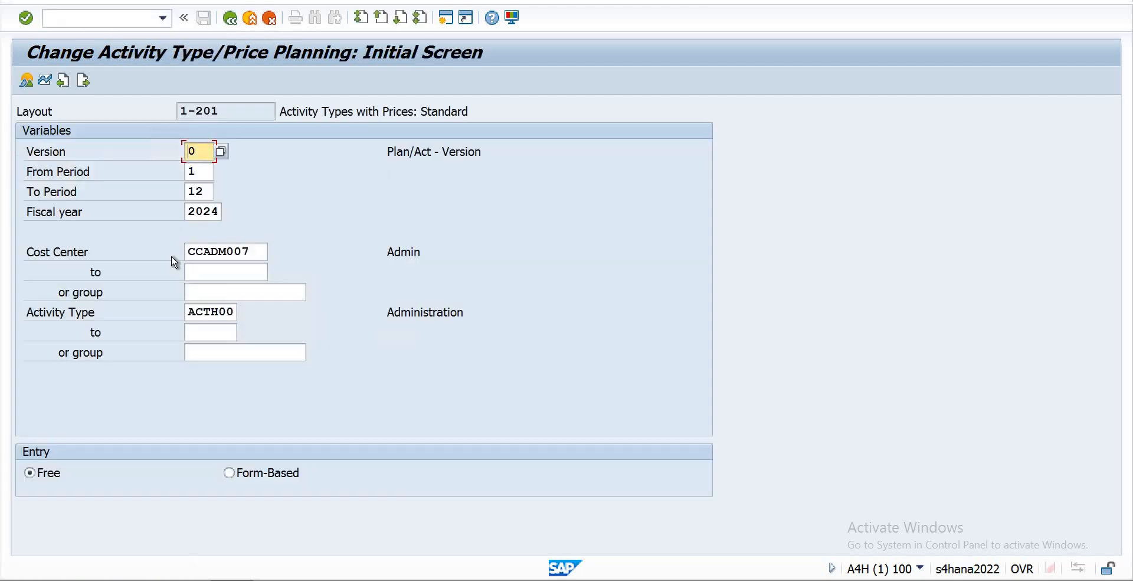
pyautogui.click(26, 81)
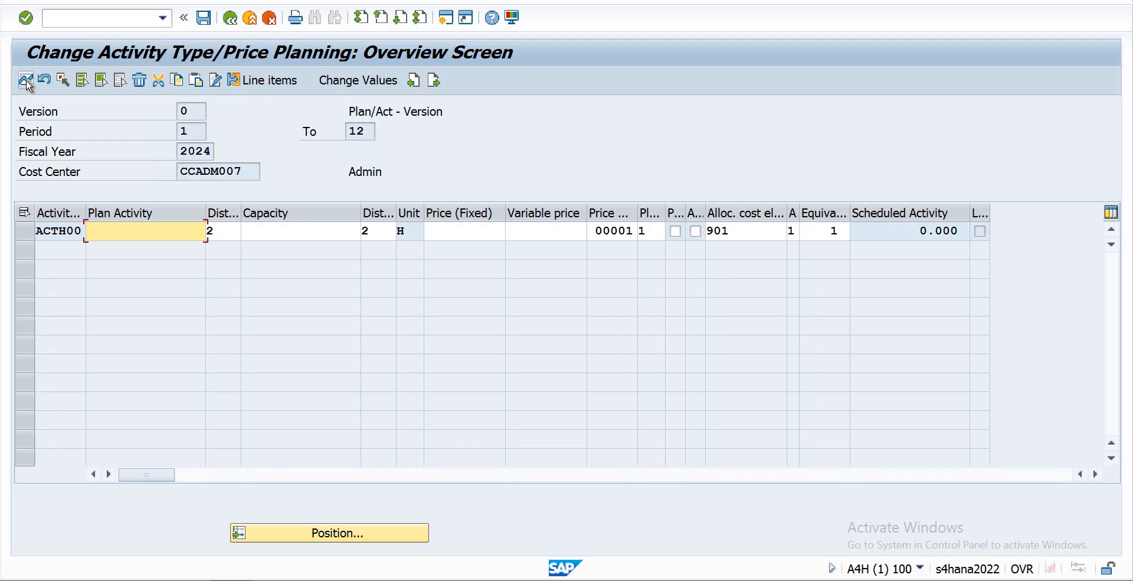
# Step: Enter a plan activity of 5 and a capacity of 100 for activity type ACTH00
pyautogui.write('5')
pyautogui.press('Tab')
pyautogui.press('Tab')
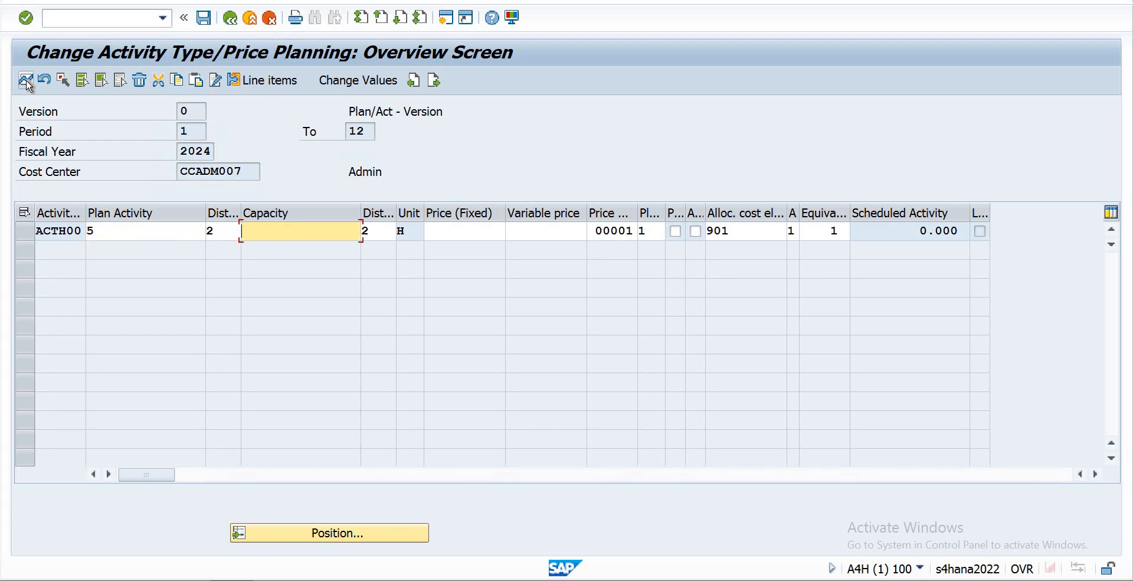
pyautogui.write('100')
pyautogui.press('Tab')
pyautogui.press('Tab')
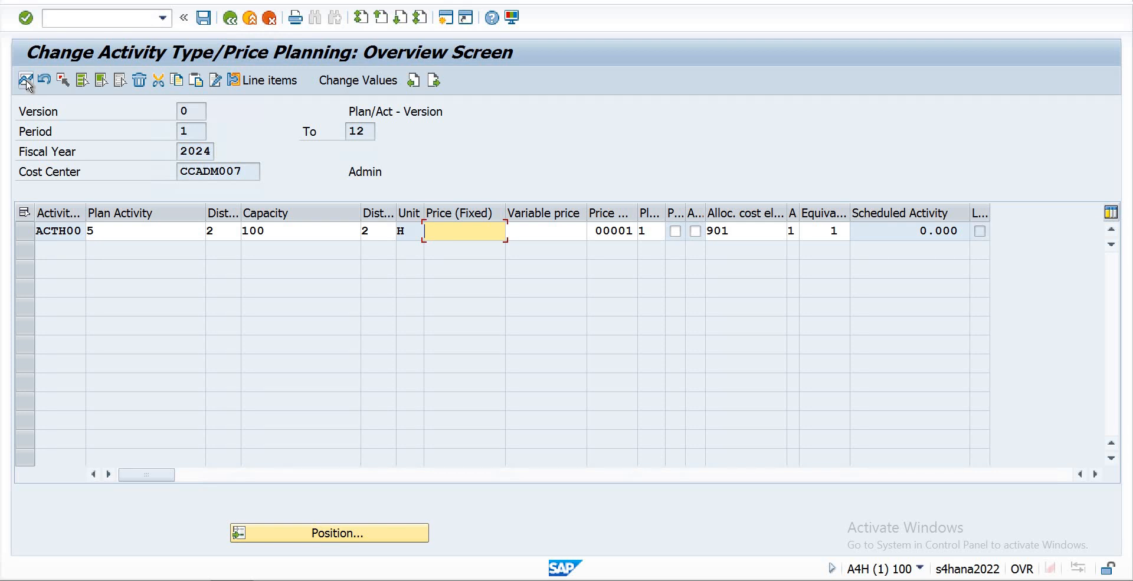
# Step: Set ACTH00's fixed price to 150 and variable price to 120, and save the planning data
pyautogui.write('150')
pyautogui.press('Tab')
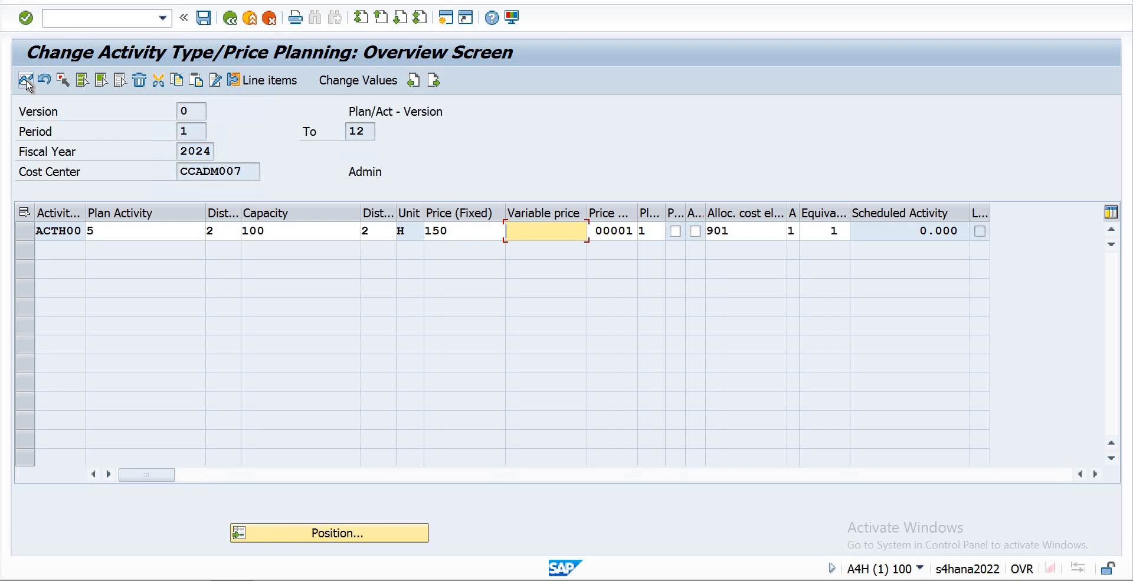
pyautogui.write('1')
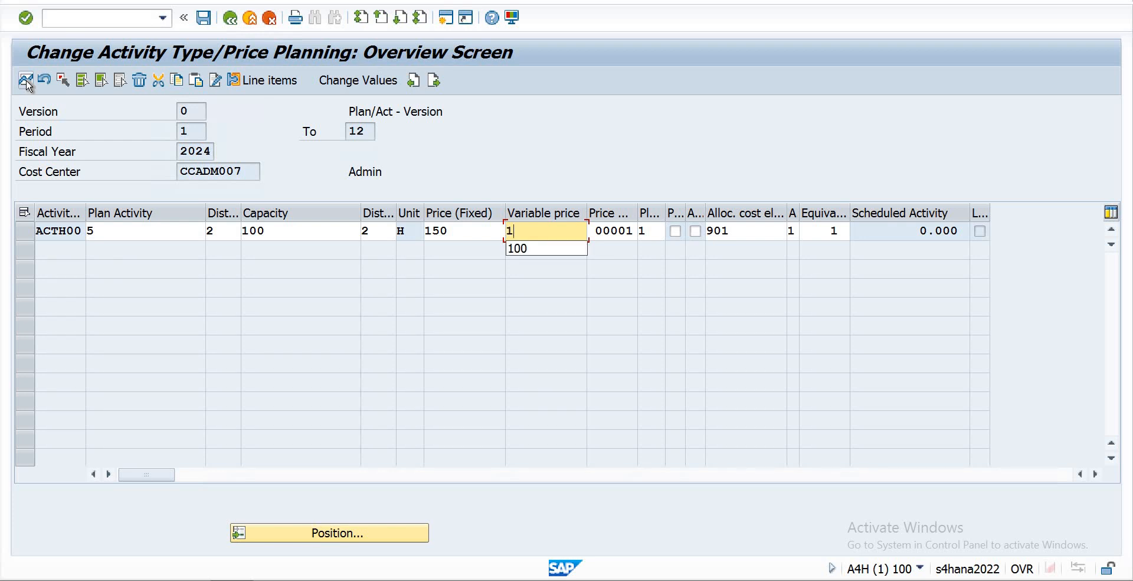
pyautogui.write('20')
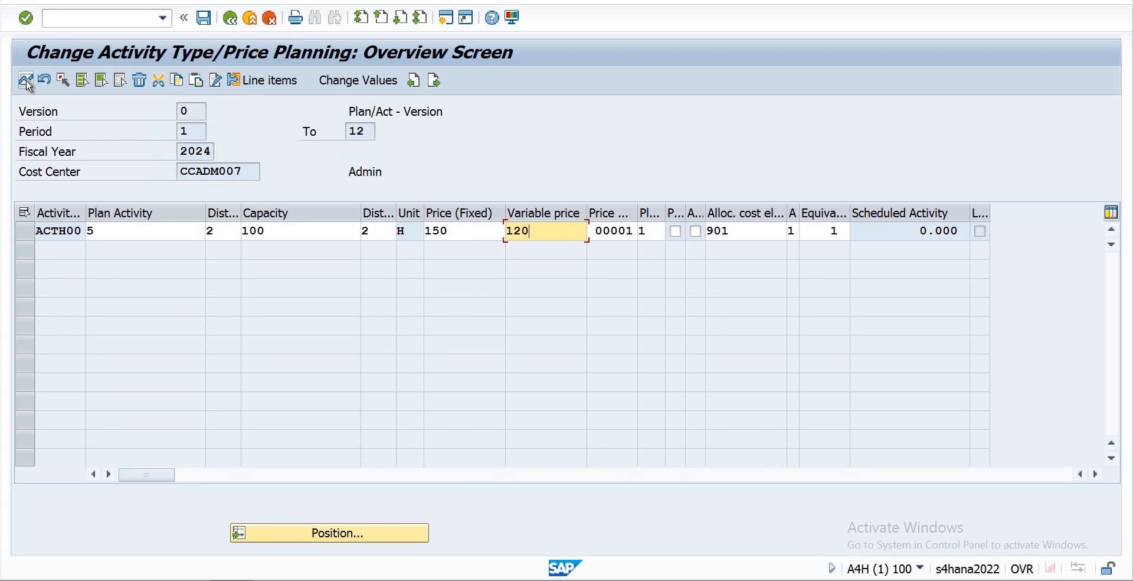
pyautogui.press('Return')
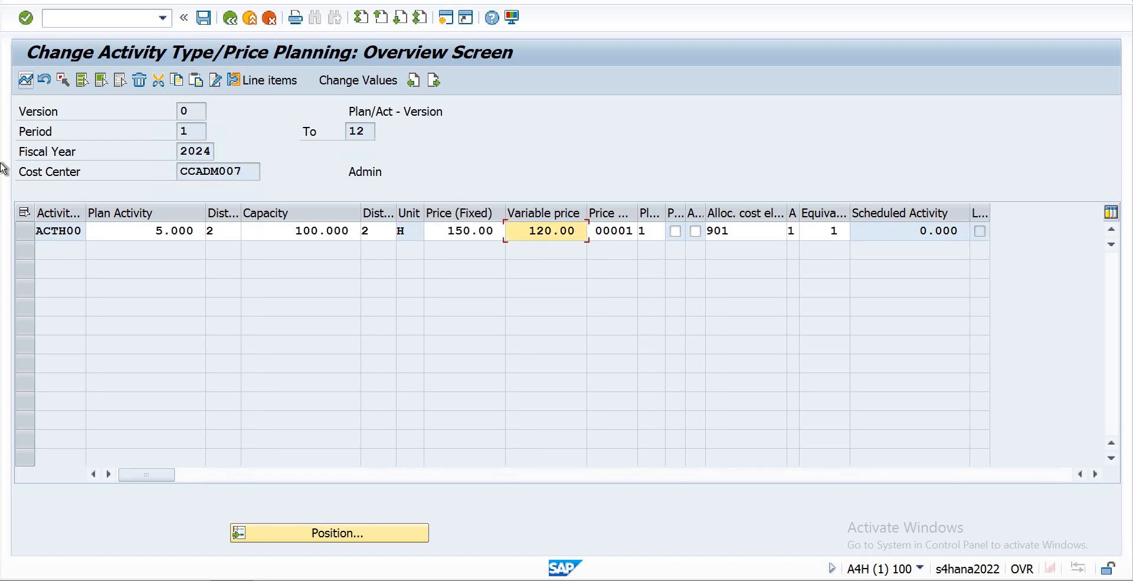
pyautogui.click(205, 19)
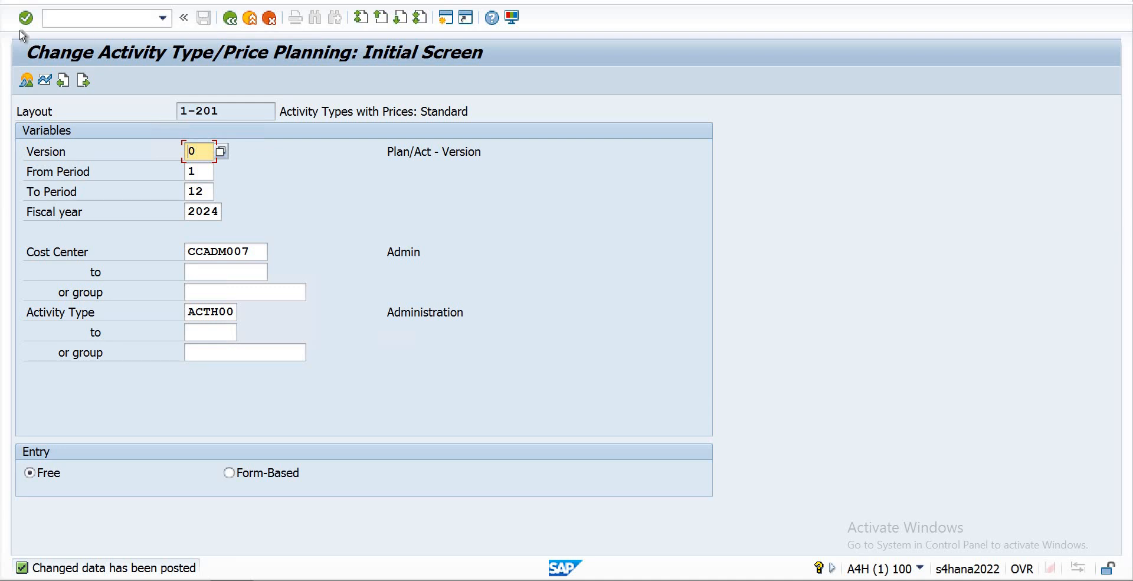
# Step: Reopen the planning overview for CCADM007 and set ACTH00's plan activity to 10
pyautogui.click(24, 84)
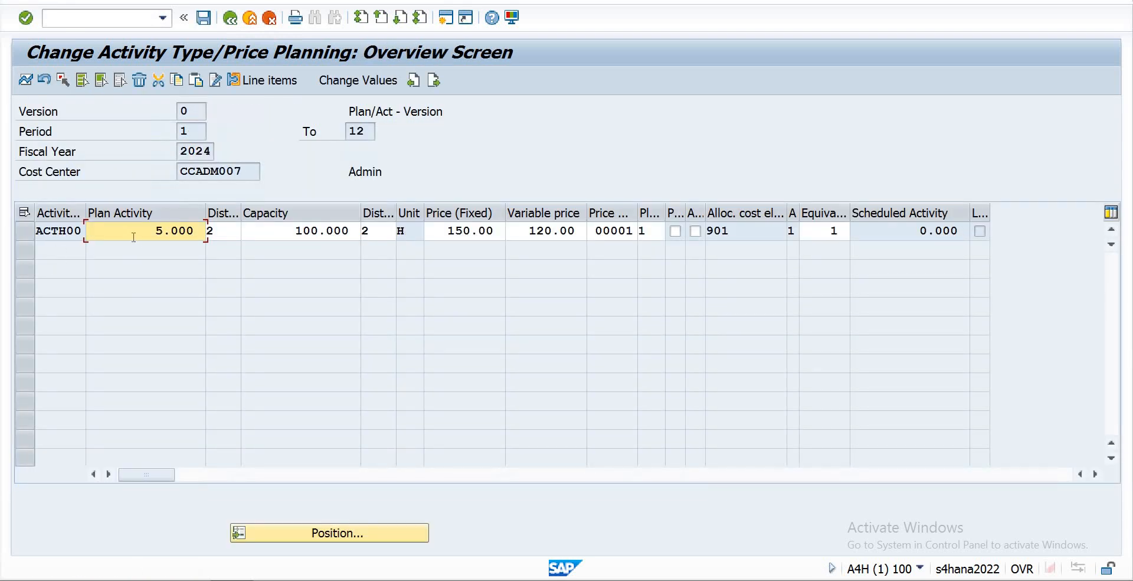
pyautogui.doubleClick(174, 230)
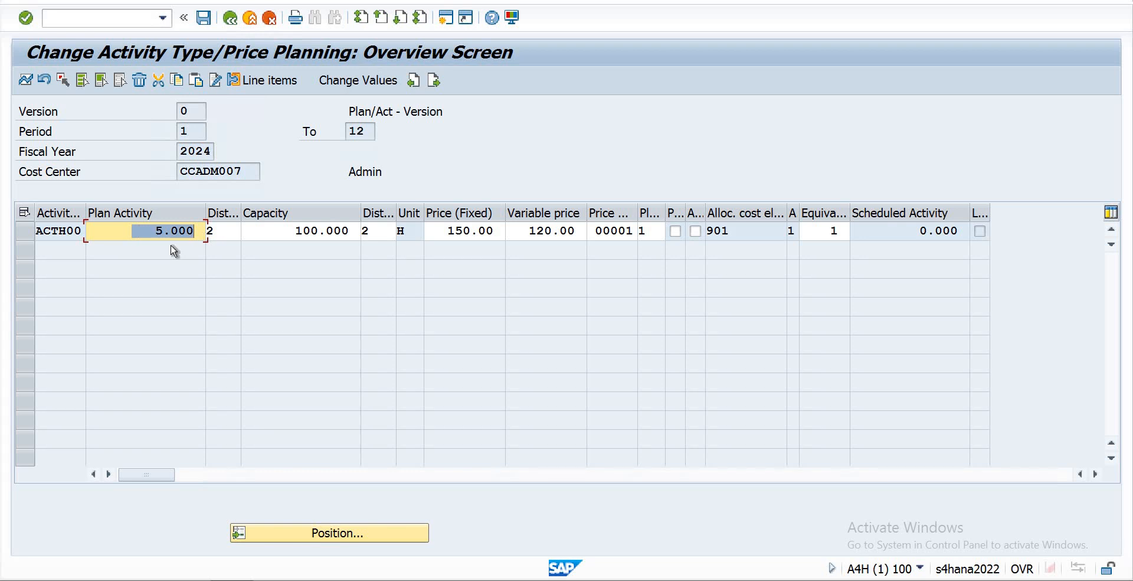
pyautogui.write('10')
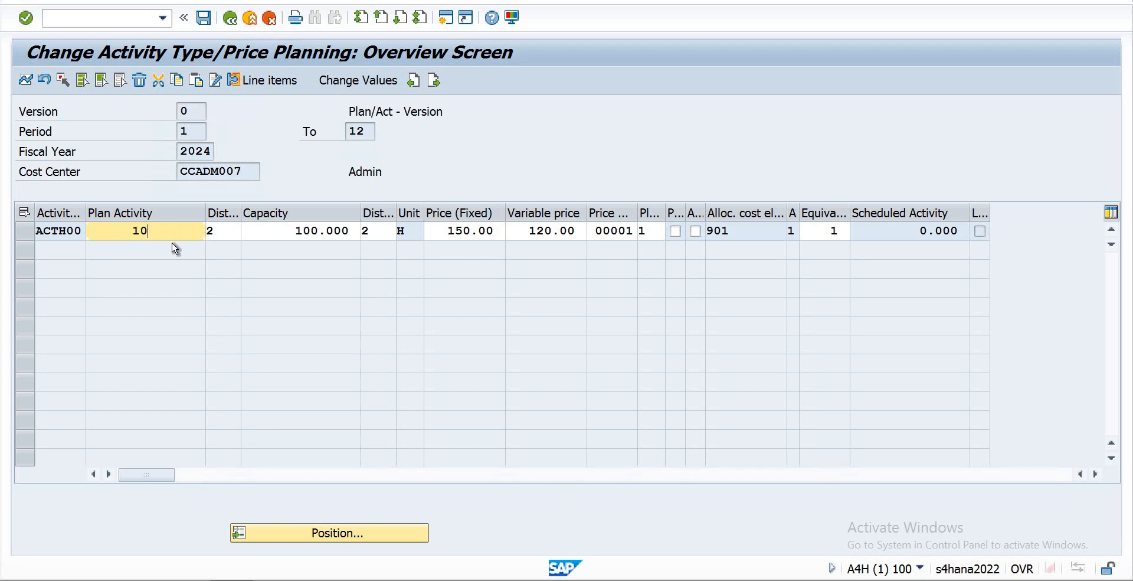
pyautogui.press('Return')
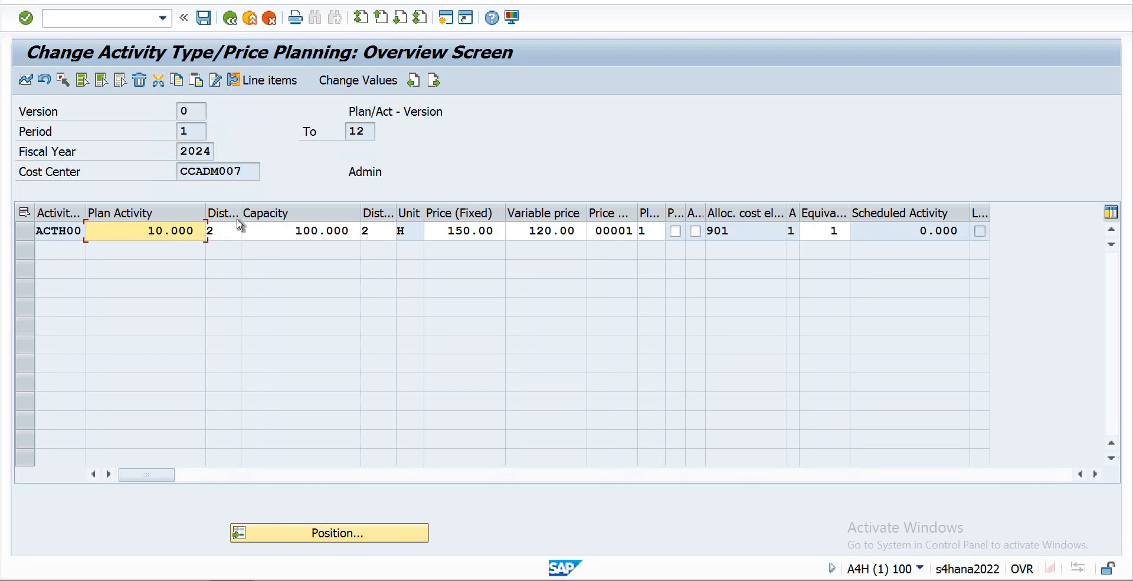